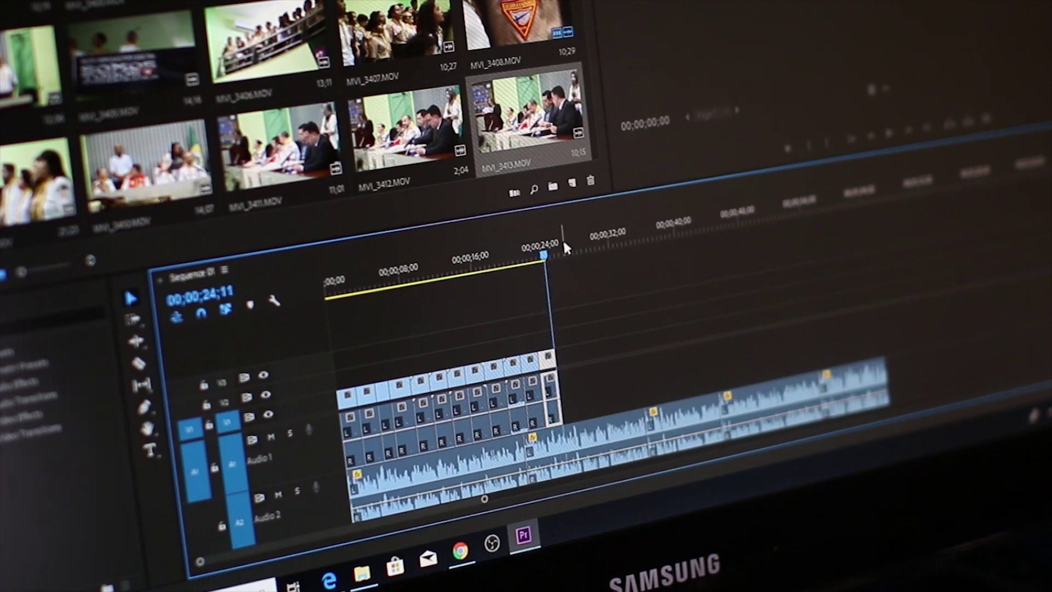
key("Delete")
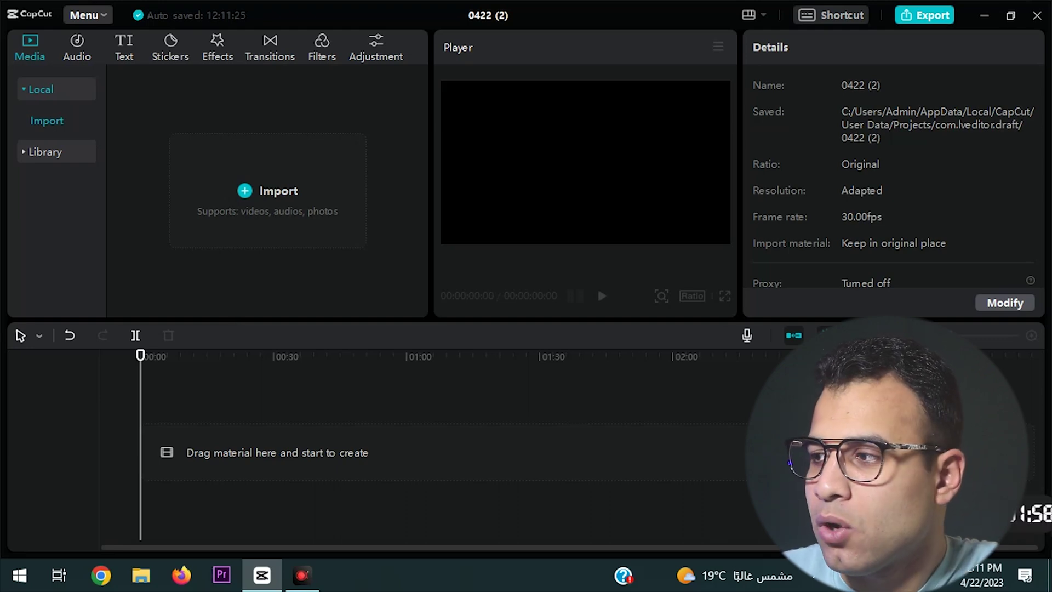
Add MVI_1811.MP4 to the empty timeline and set the playhead to 00:00:16:04
left_click(1048, 575)
left_click_drag(517, 543, 360, 454)
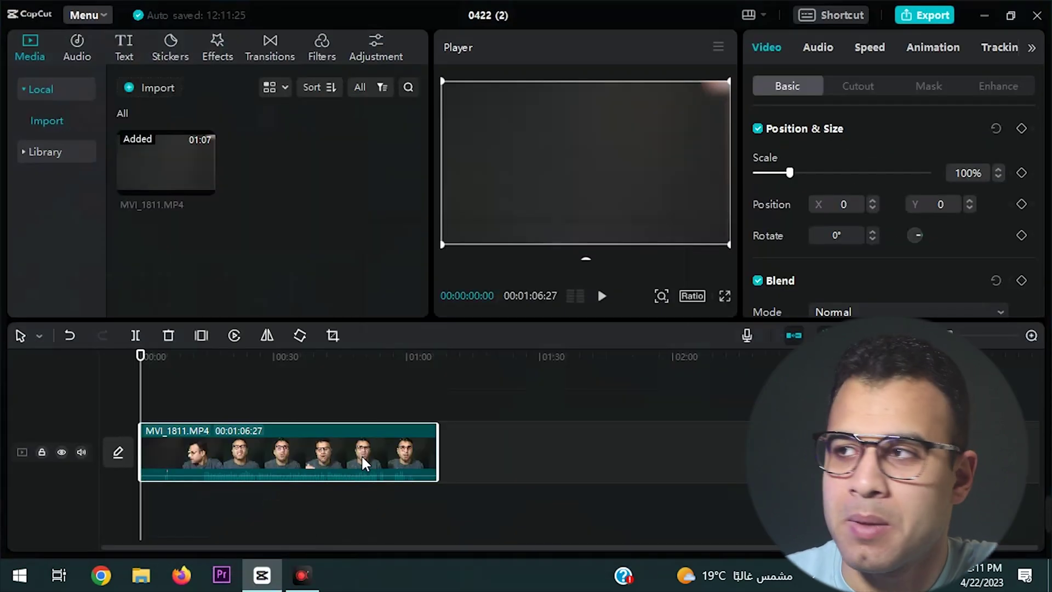
left_click_drag(146, 358, 252, 377)
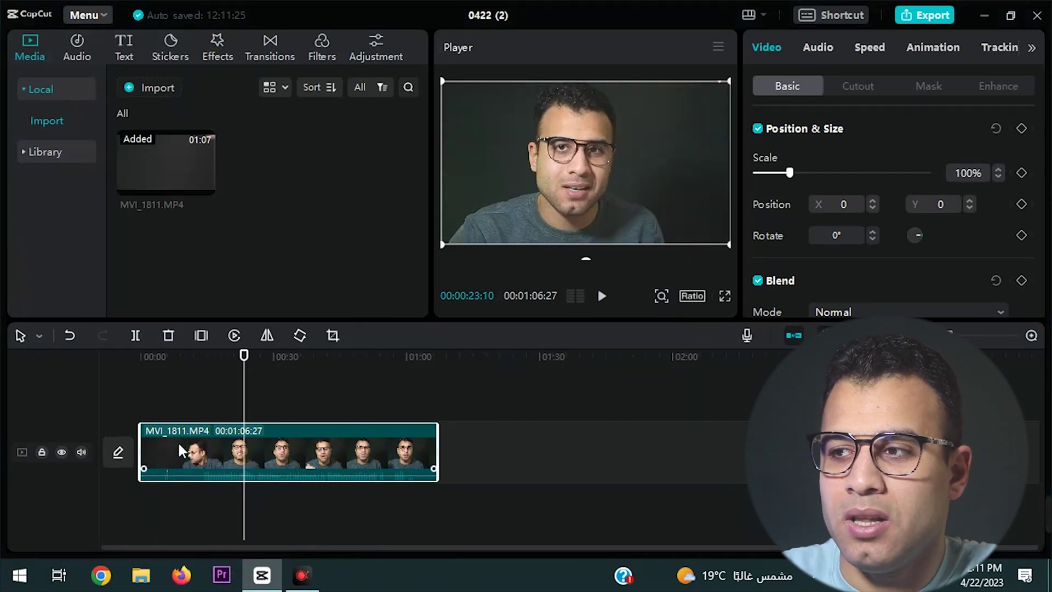
left_click_drag(245, 356, 212, 414)
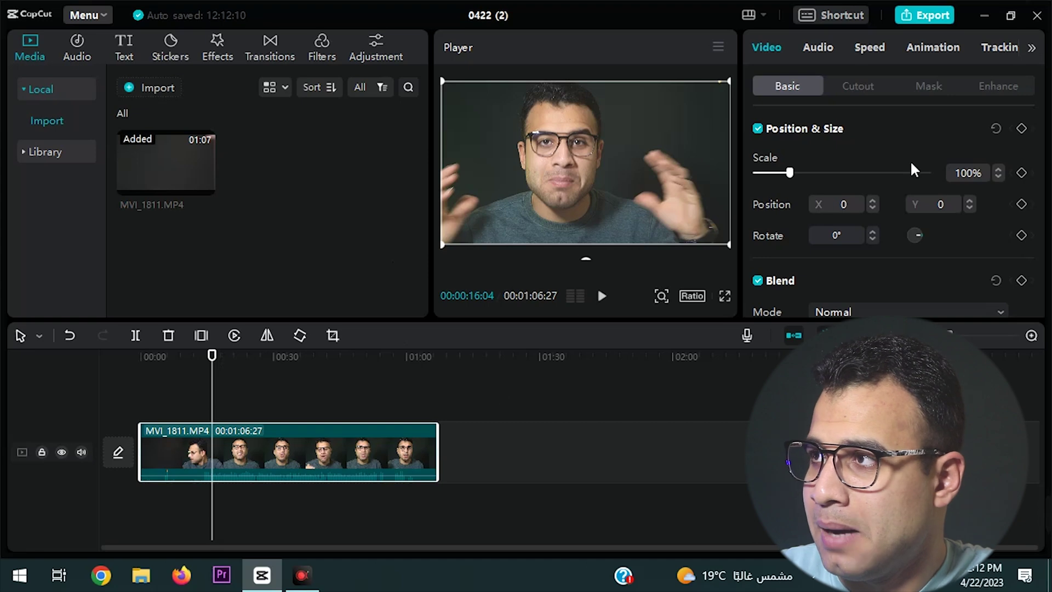
Try rotating the clip by 2° and return its rotation to 0°
left_click(817, 46)
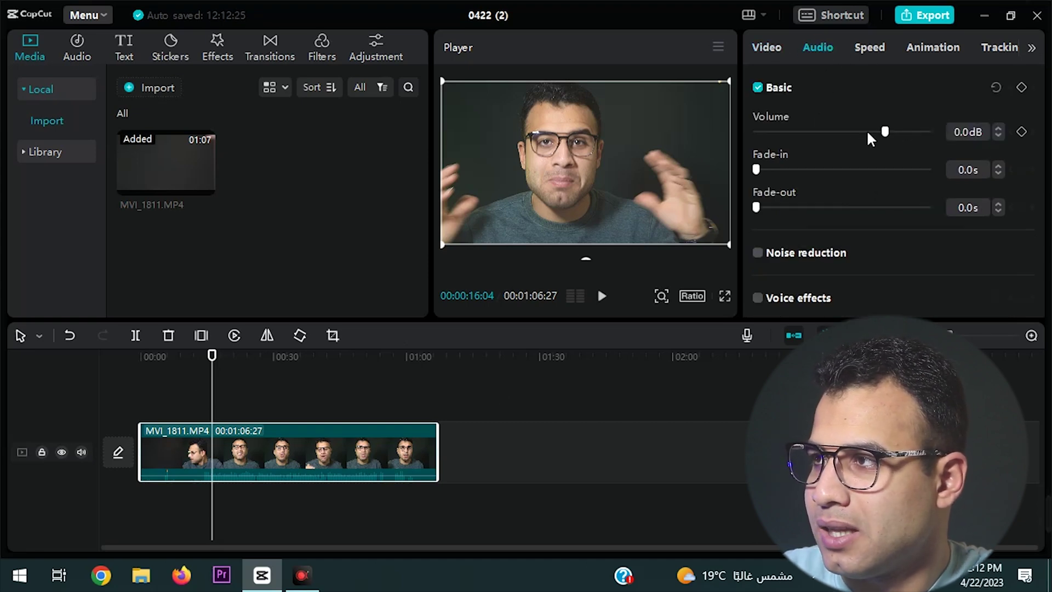
left_click(768, 48)
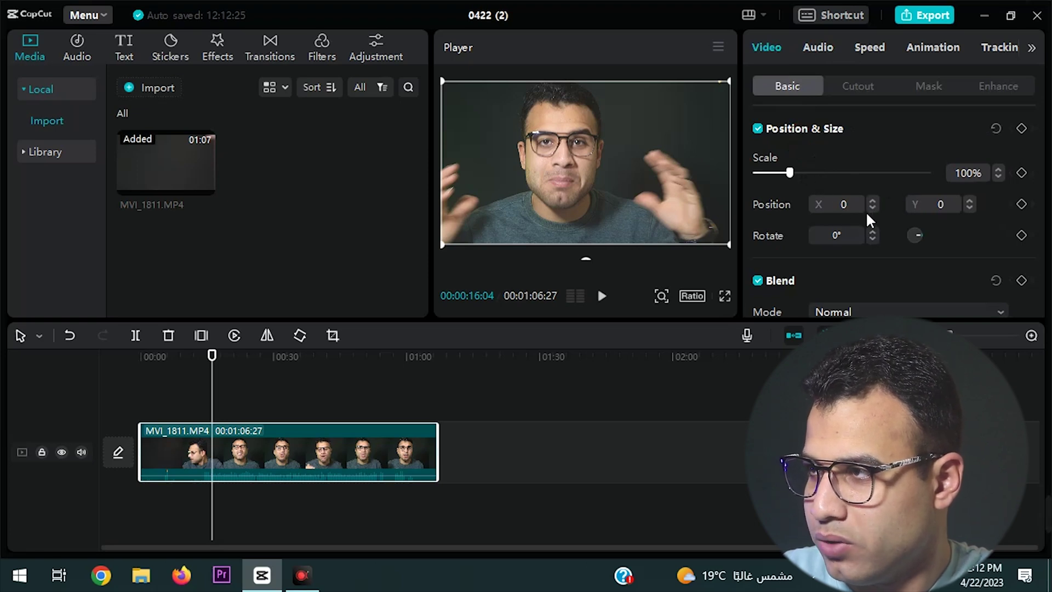
left_click(872, 230)
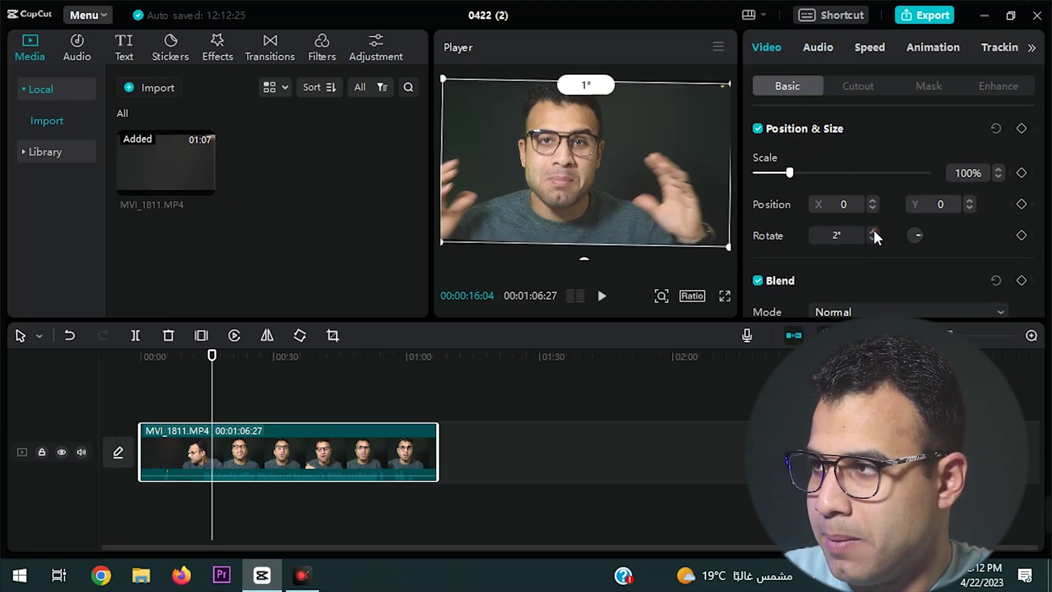
left_click(873, 239)
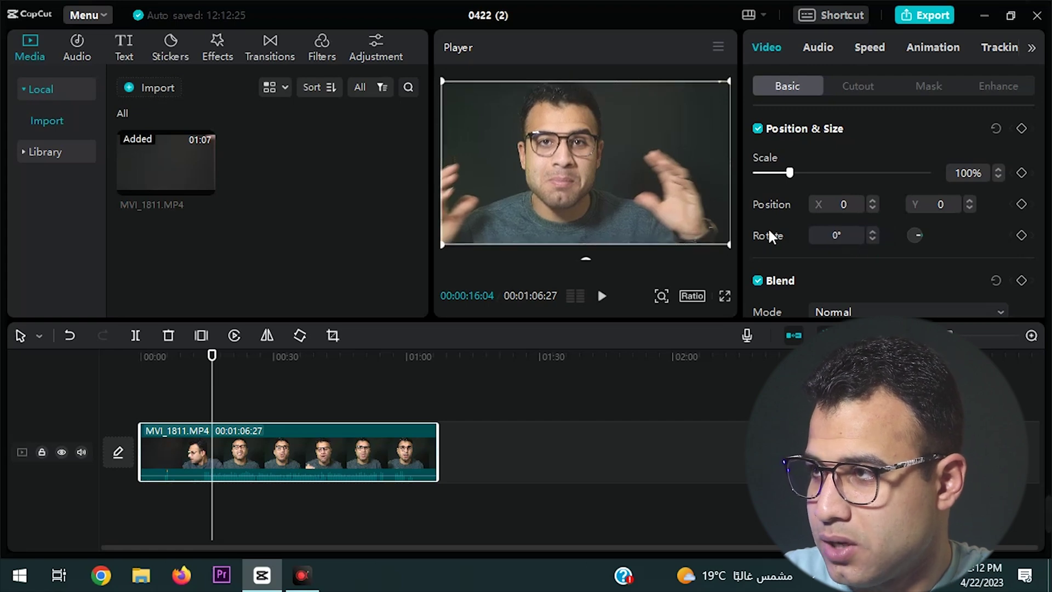
Try nudging the clip's X and Y position and return both values to 0
left_click(872, 201)
left_click(872, 200)
left_click(872, 200)
left_click(872, 207)
left_click(872, 207)
left_click(872, 207)
left_click(969, 200)
left_click(969, 209)
left_click(969, 200)
left_click(969, 208)
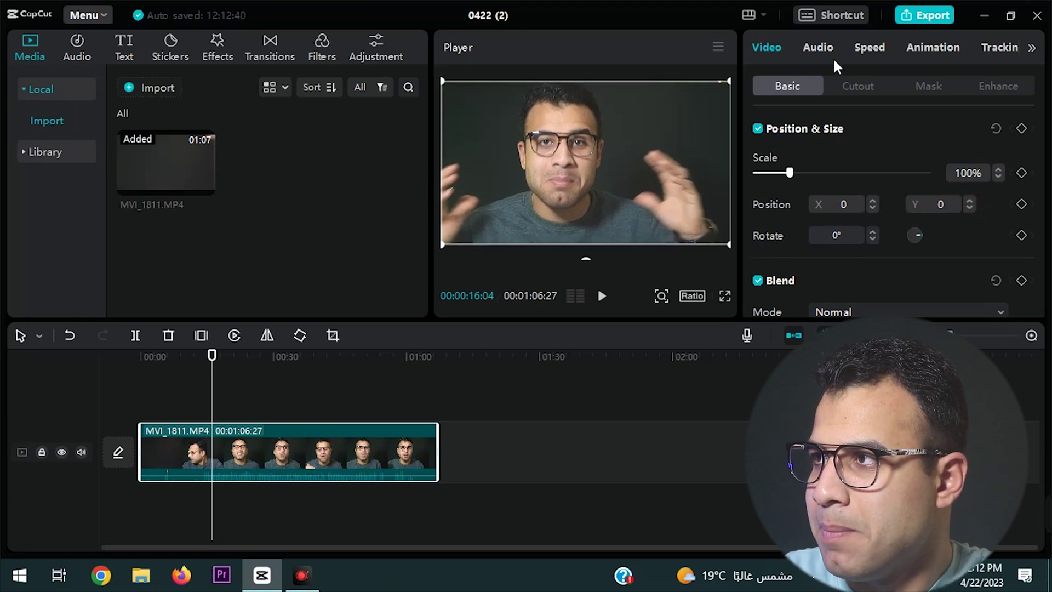
Review the clip's audio, animation and tracking settings, and return to its basic video properties
left_click(818, 47)
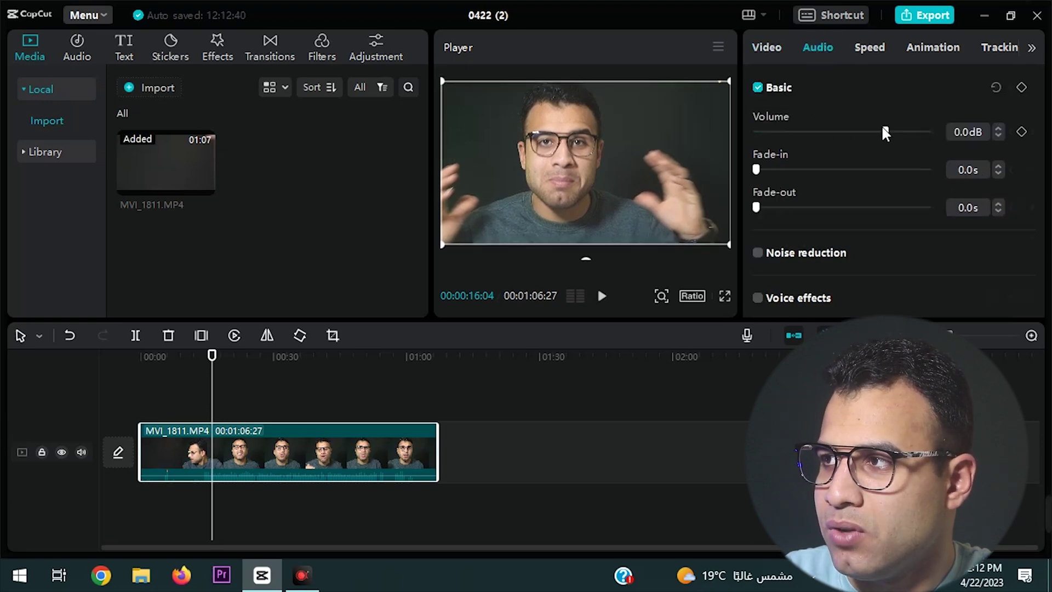
left_click(919, 46)
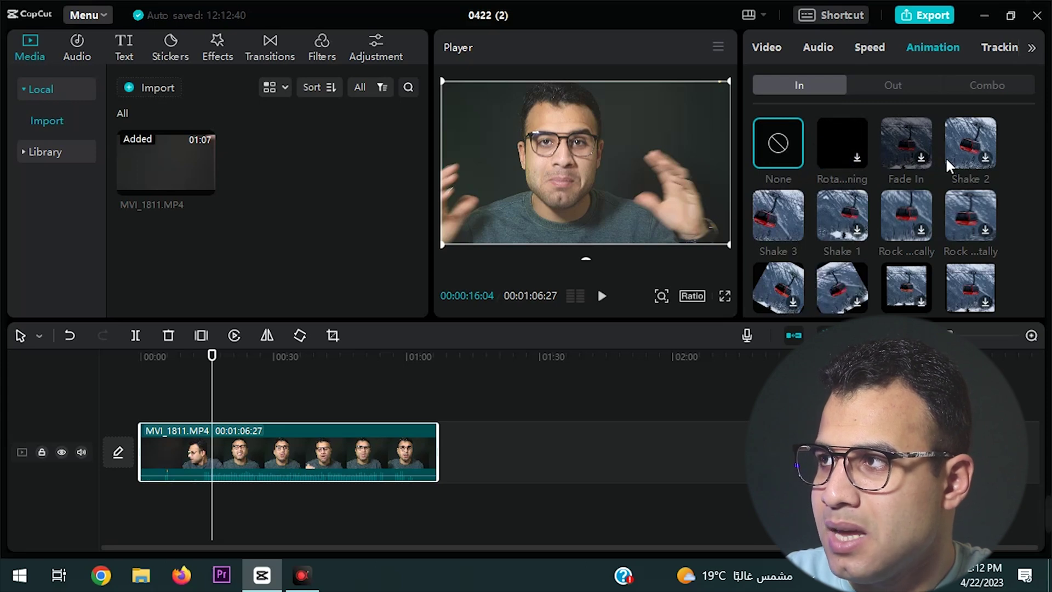
left_click(999, 47)
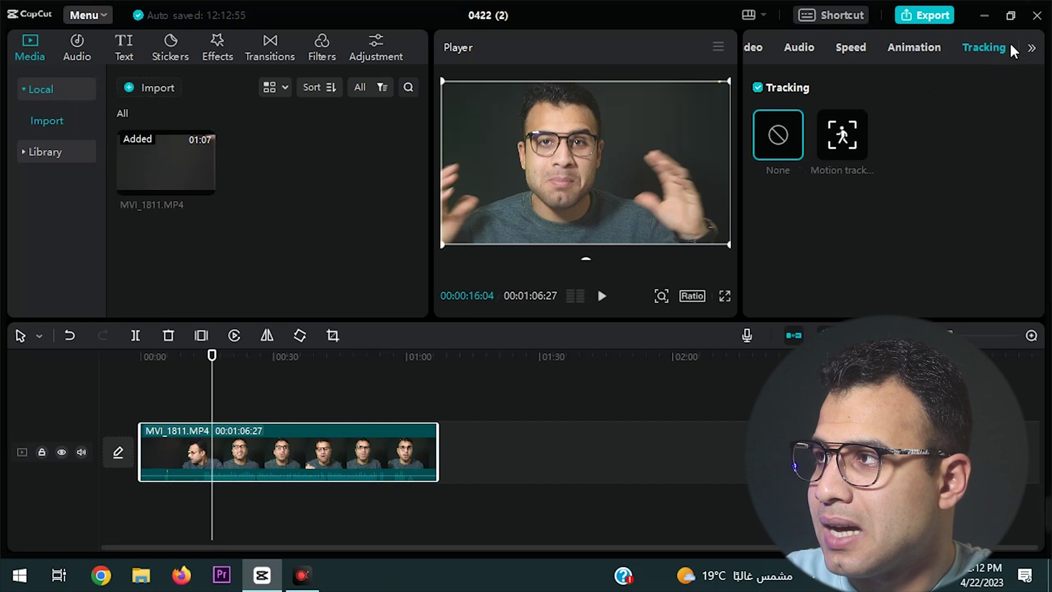
left_click(764, 50)
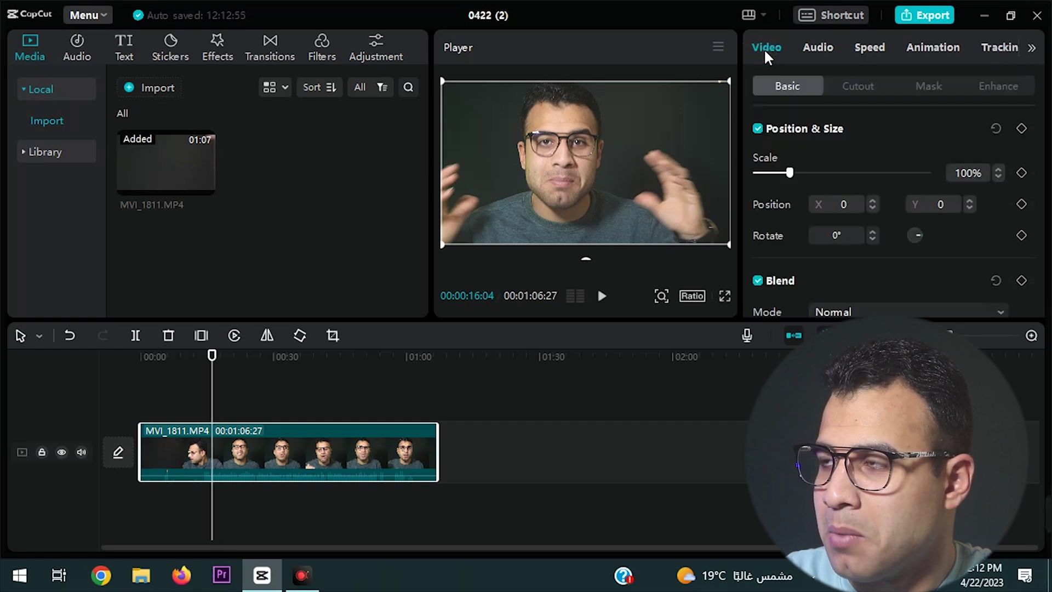
Try moving the clip to a later position along the main track with the selection tool
left_click(22, 337)
left_click(285, 454)
left_click_drag(285, 454, 570, 455)
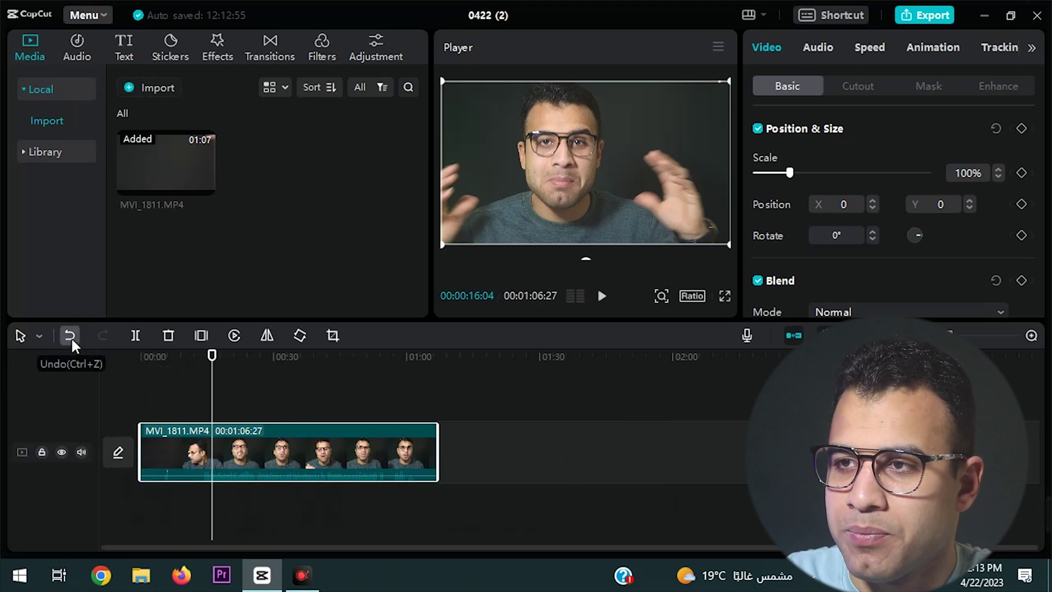
left_click_drag(221, 454, 584, 455)
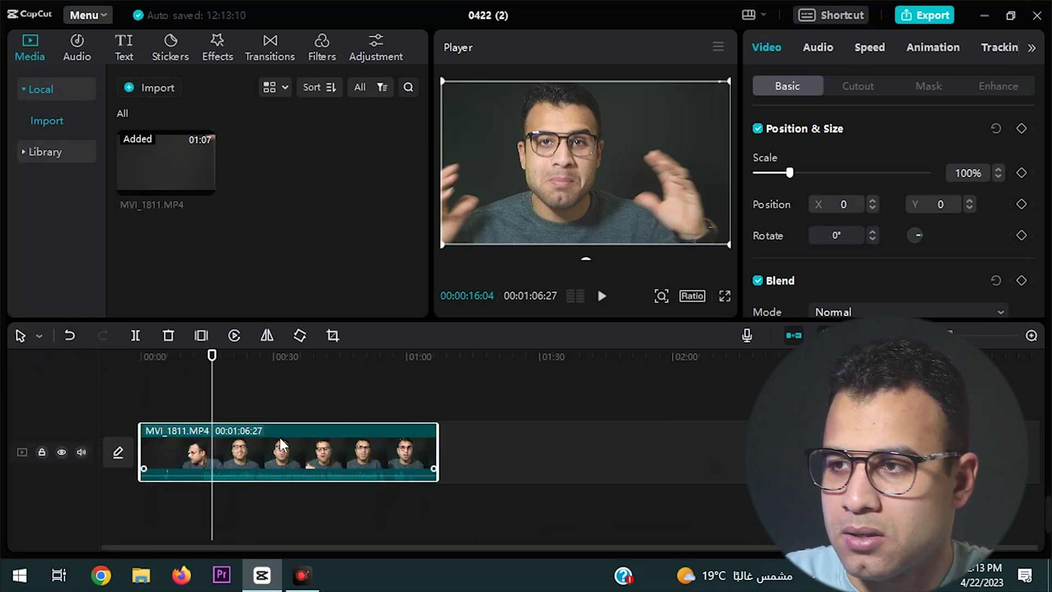
Try splitting the clip at 00:00:16:04, including undoing and redoing the split
left_click(137, 336)
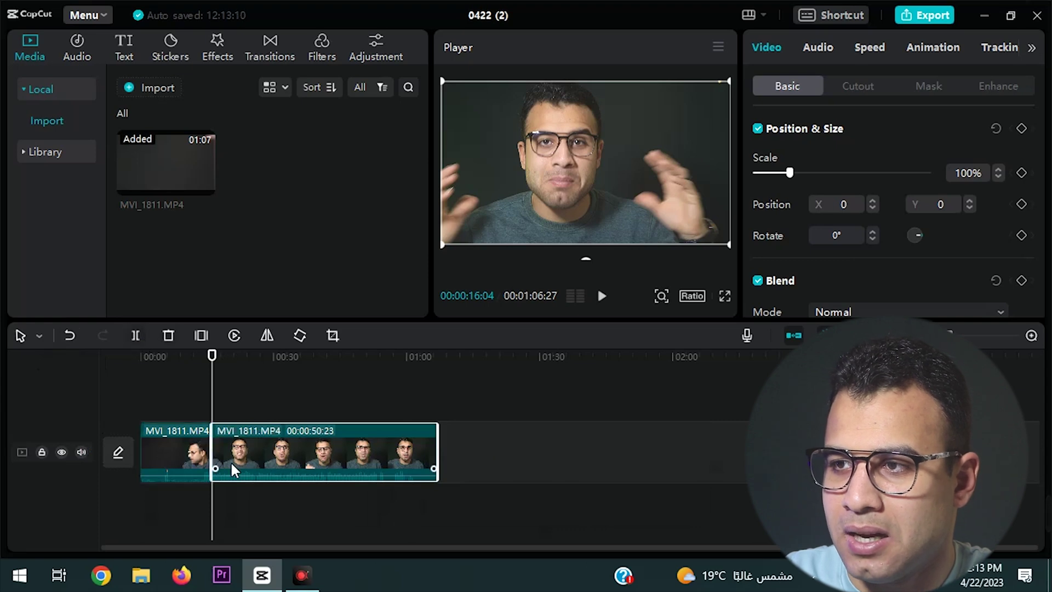
left_click(74, 335)
left_click(426, 390)
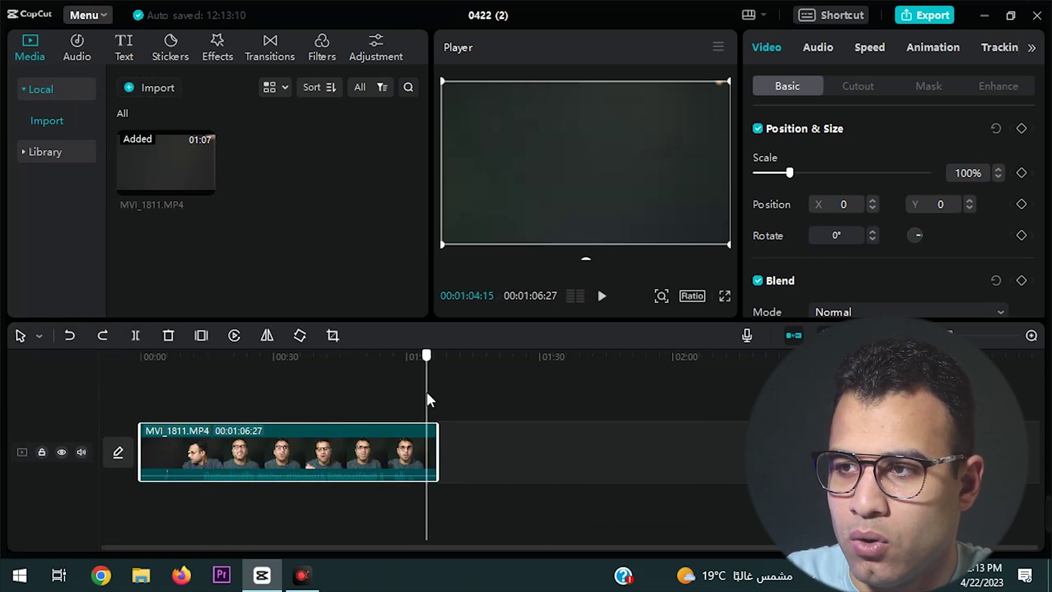
left_click_drag(426, 390, 199, 402)
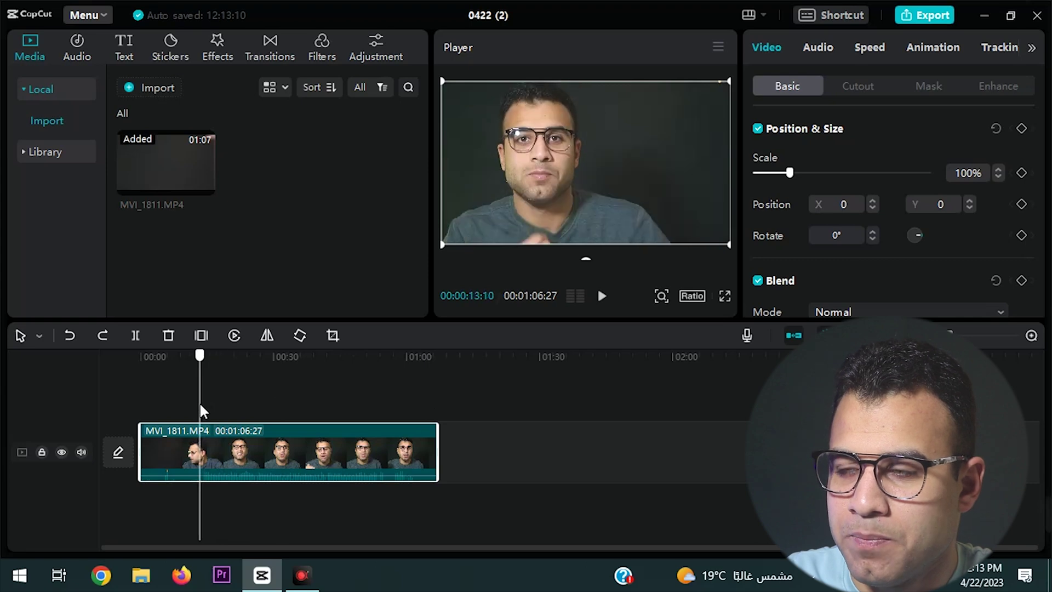
left_click(103, 335)
left_click_drag(209, 363, 188, 363)
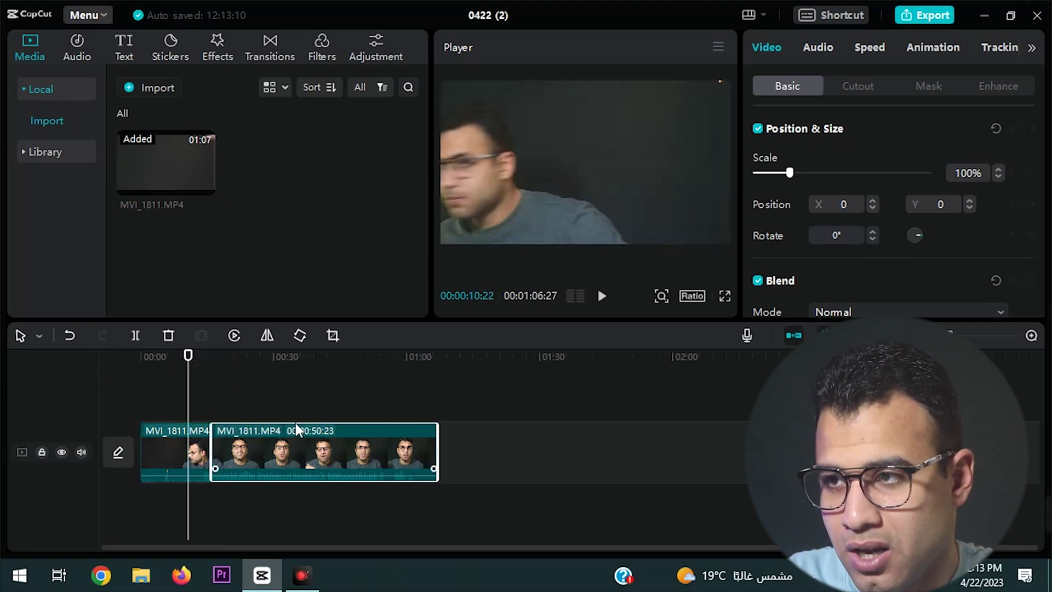
Try a 10.0 s audio fade-out on the second segment, and undo the edits back to one unsplit clip
left_click_drag(433, 468, 221, 455)
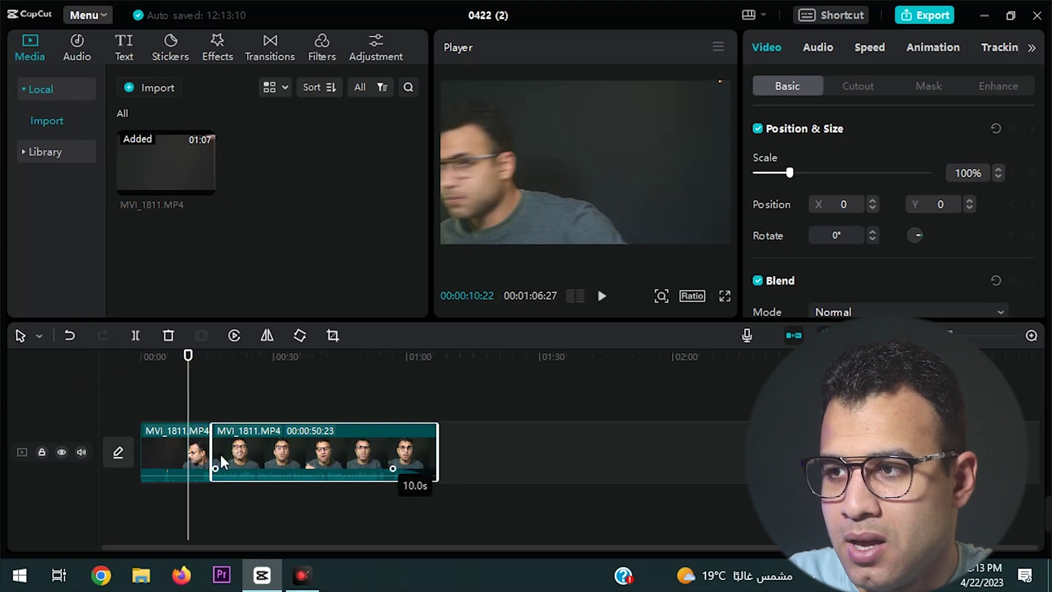
left_click_drag(385, 457, 571, 487)
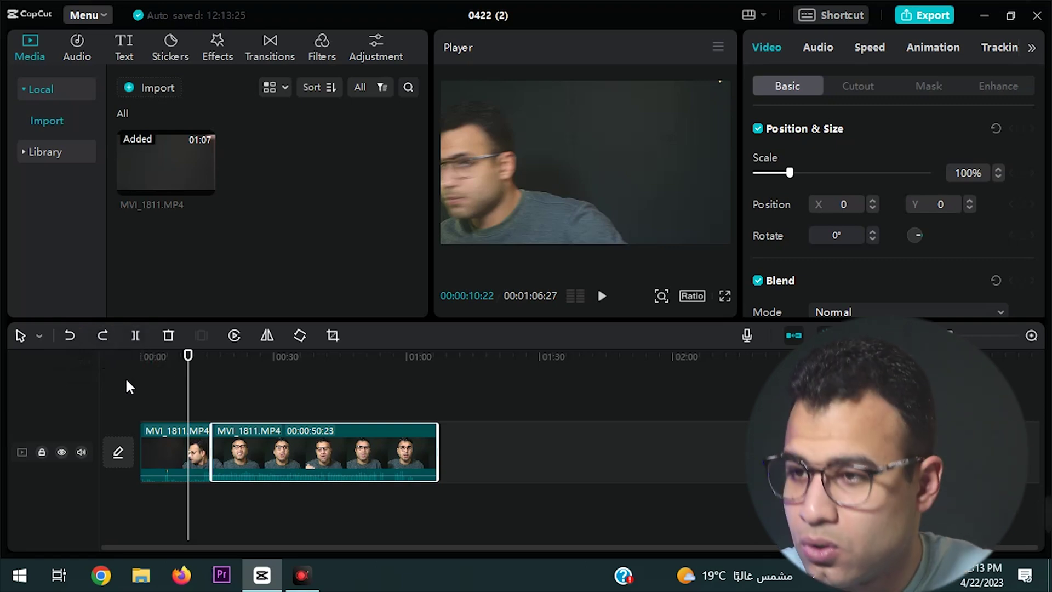
key("ctrl+z")
key("ctrl+z")
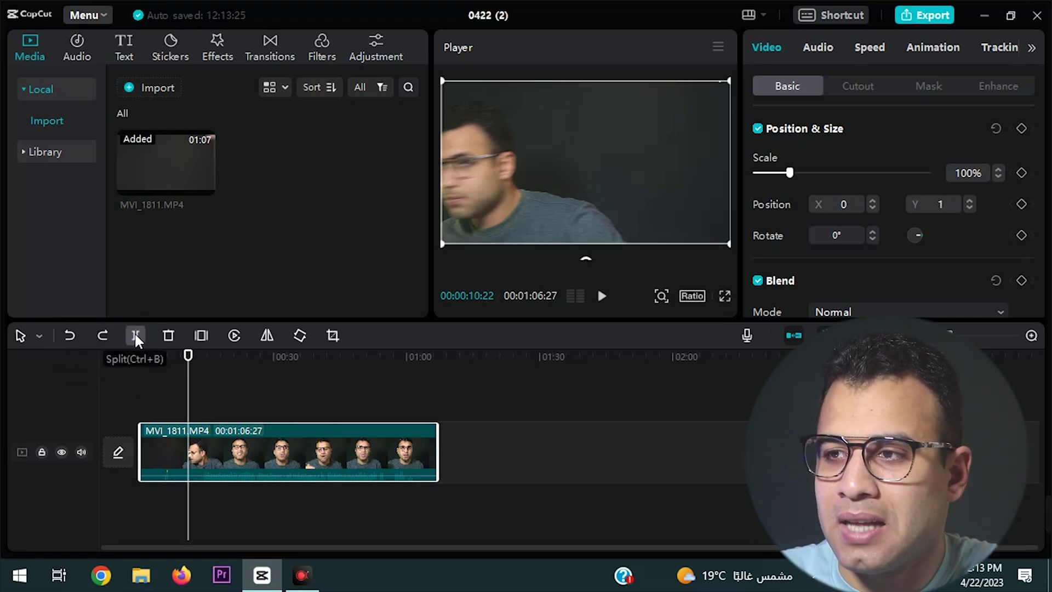
Preview the opening footage to find the cut point and split the clip at 00:00:13:16
left_click_drag(198, 360, 225, 370)
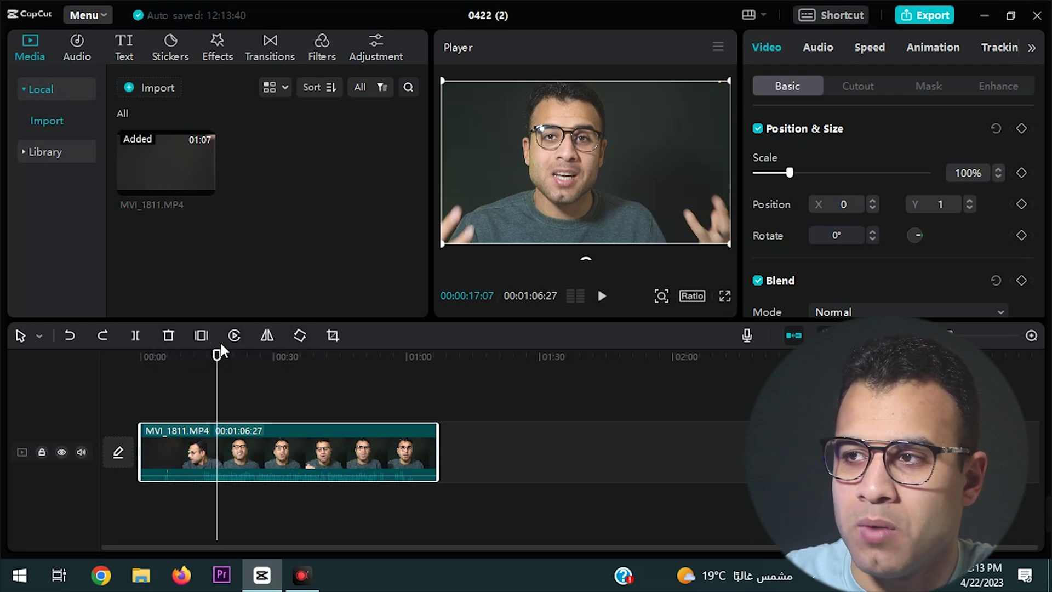
left_click_drag(218, 353, 208, 358)
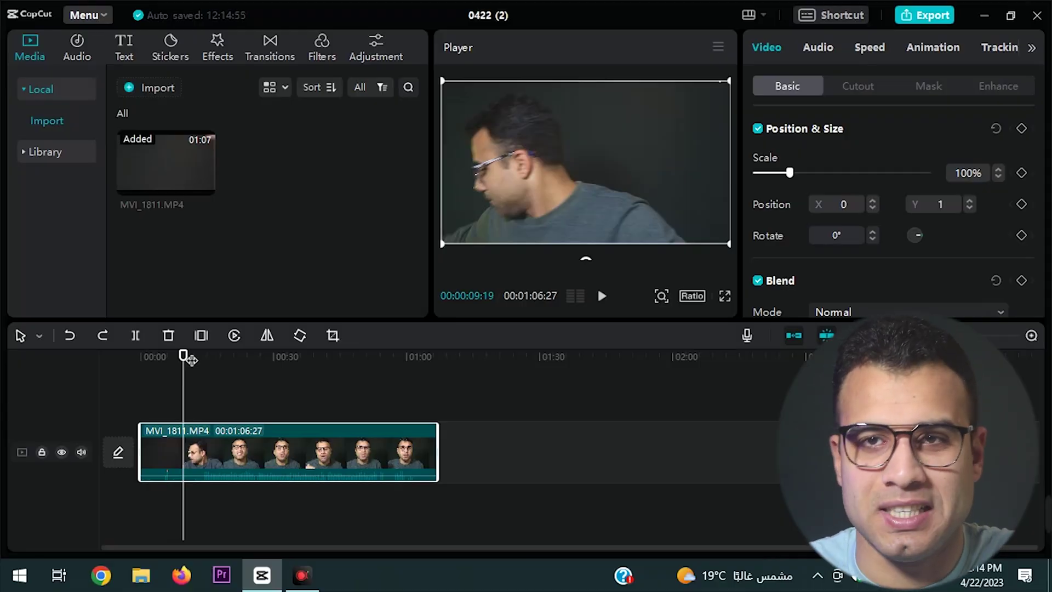
left_click_drag(191, 360, 187, 362)
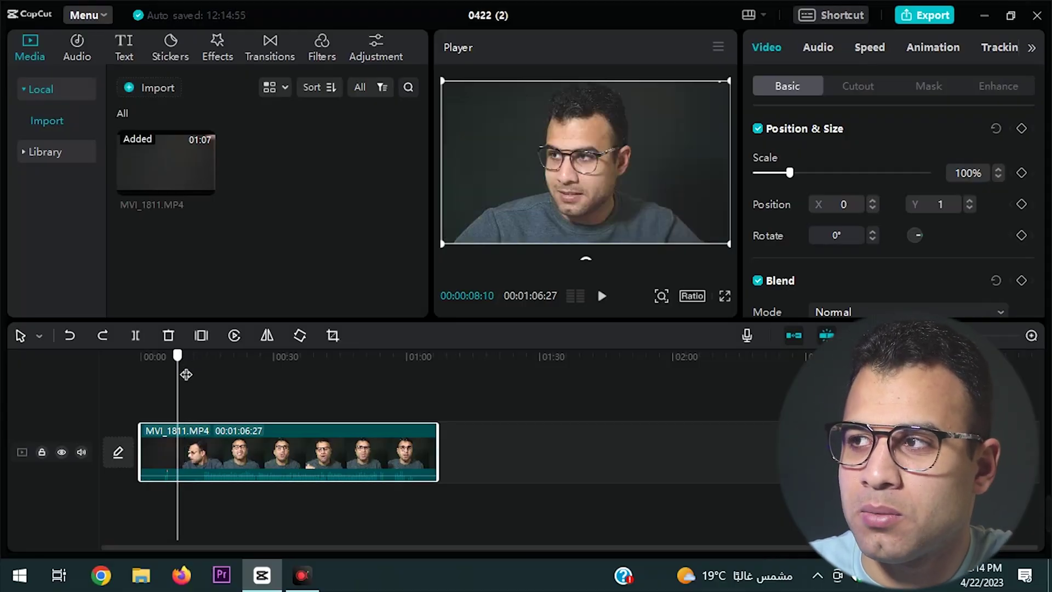
key("space")
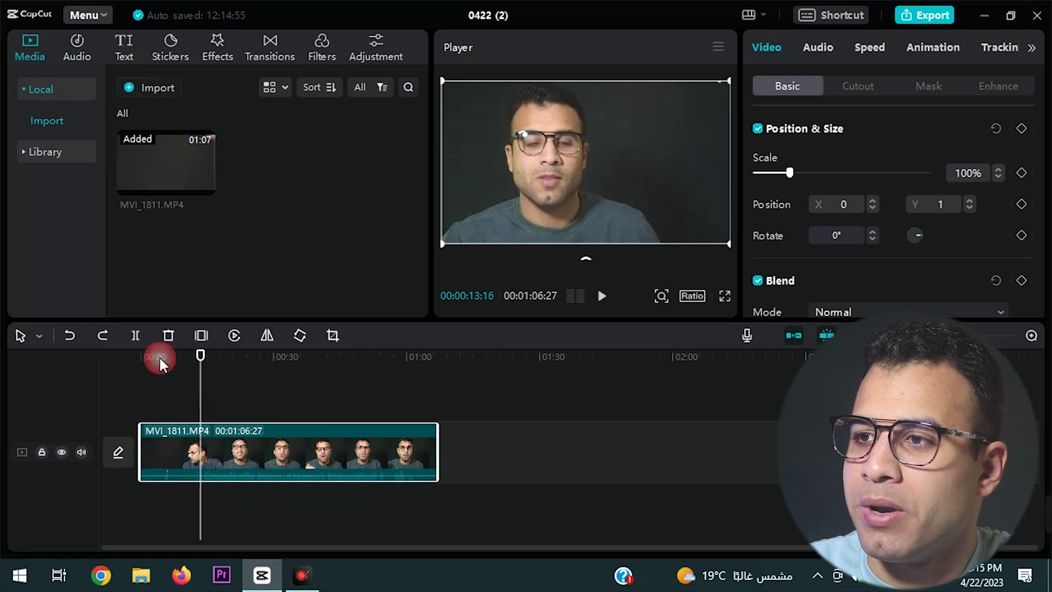
left_click(136, 335)
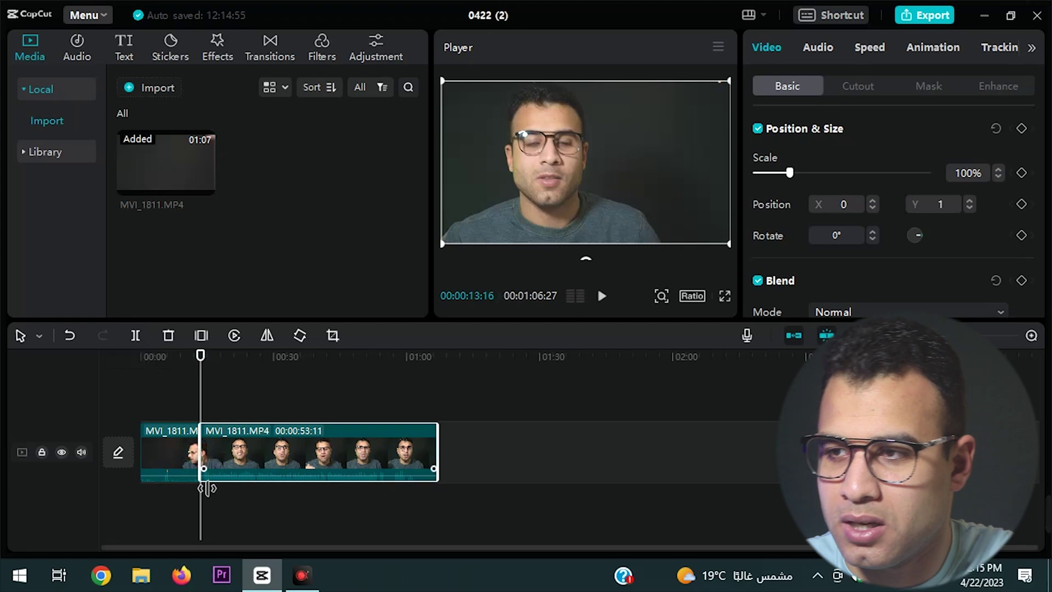
Delete the opening segment before the cut from the timeline
left_click_drag(213, 384, 238, 384)
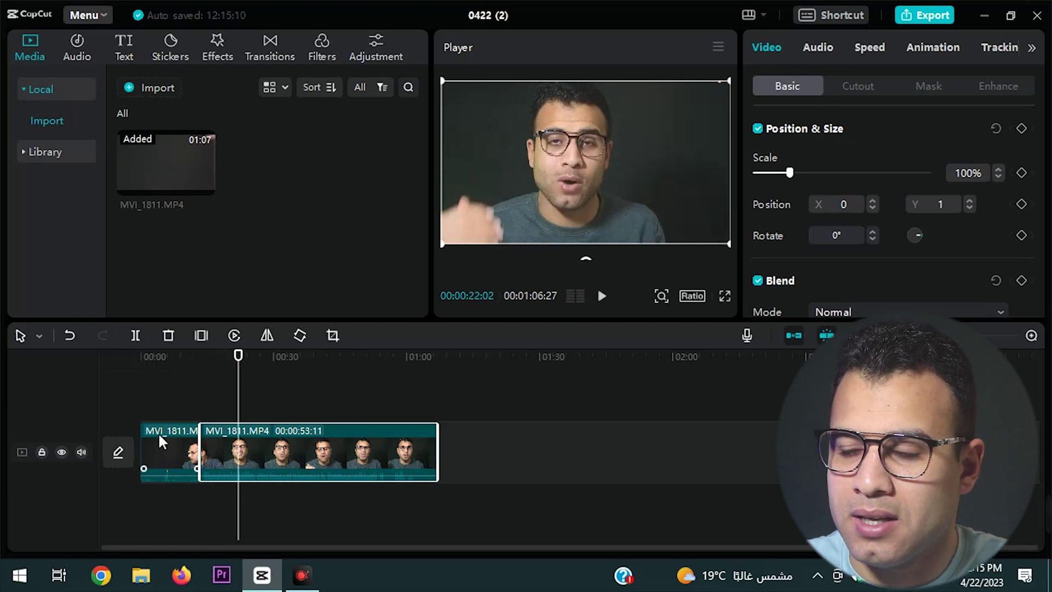
left_click(167, 458)
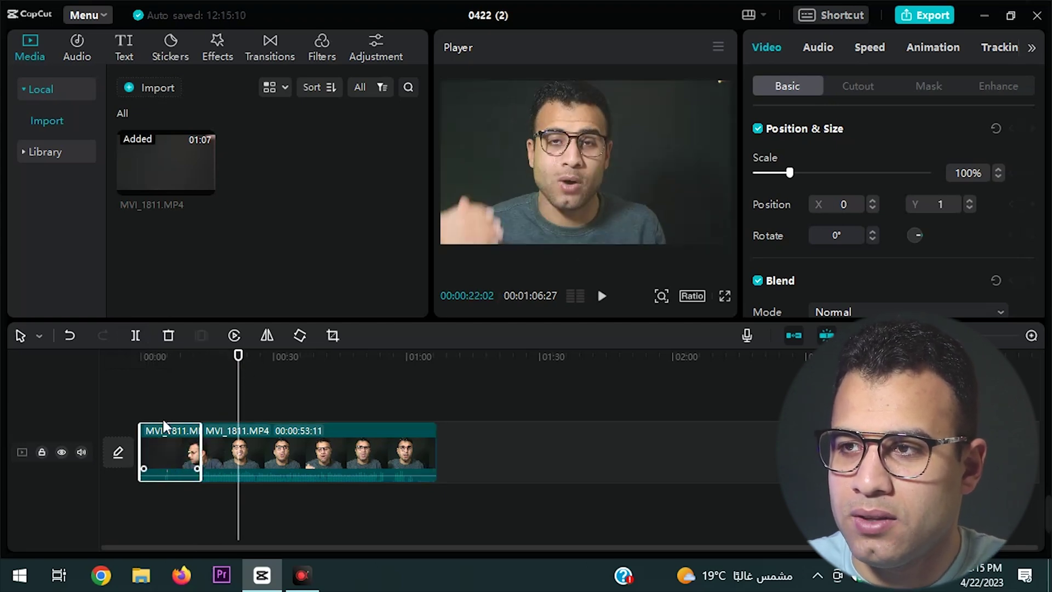
left_click(170, 341)
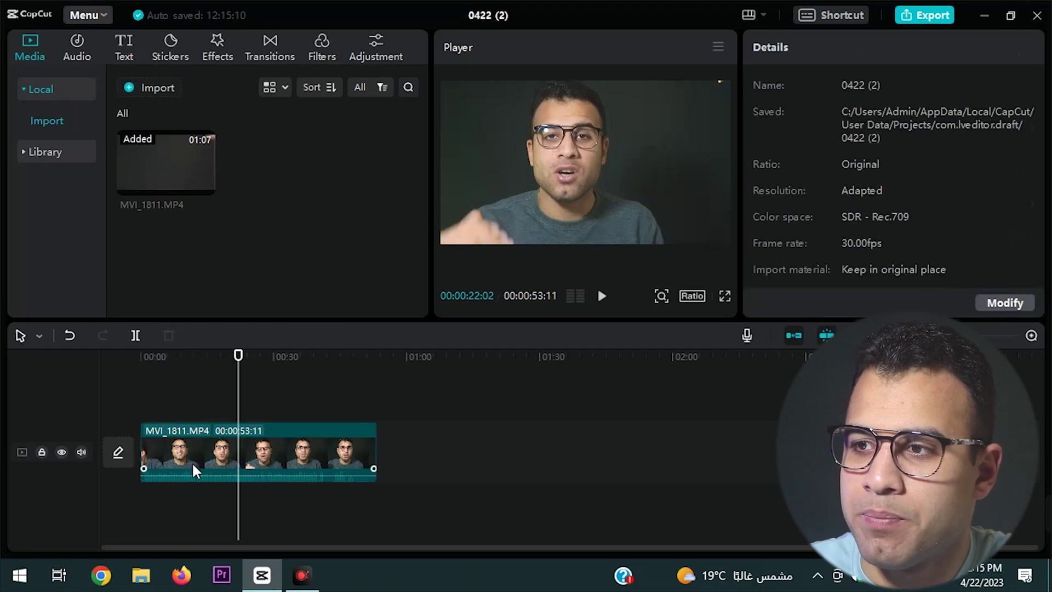
Return the playhead to the start of the timeline and select the remaining clip
left_click_drag(244, 350, 107, 377)
left_click(260, 457)
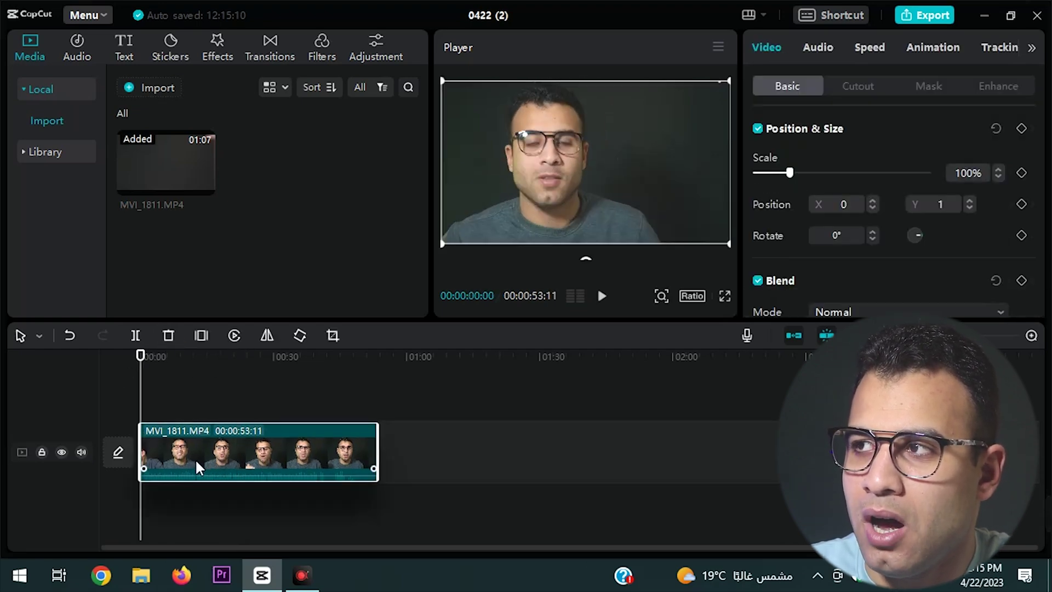
left_click(260, 386)
key("Home")
left_click(157, 456)
mouse_move(157, 455)
left_mouse_down()
mouse_move(399, 470)
mouse_move(159, 457)
left_mouse_up()
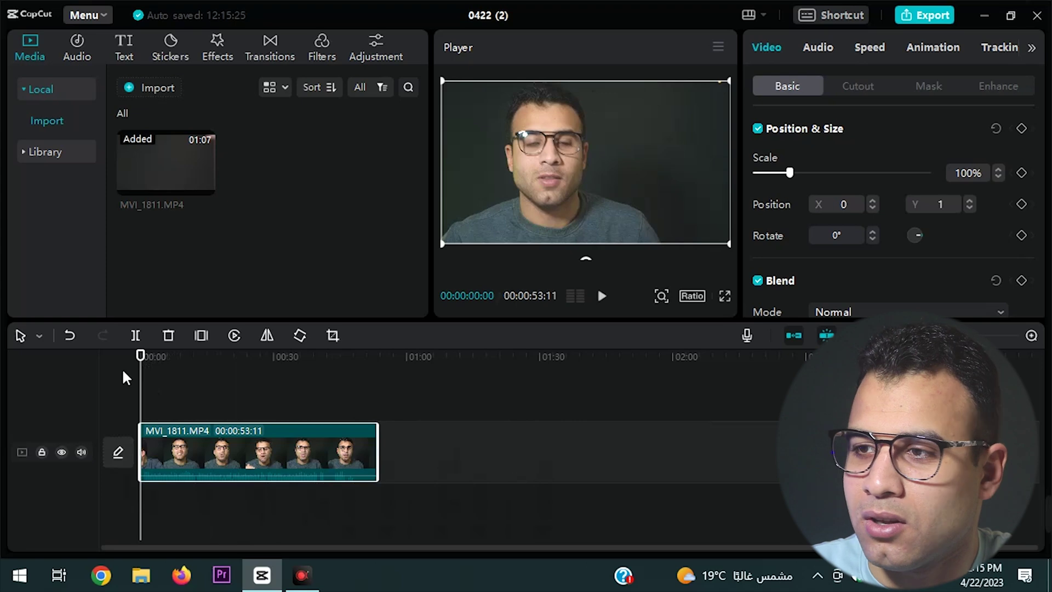
Try deleting the remaining clip from the timeline, and undo the deletion
left_click_drag(145, 358, 339, 397)
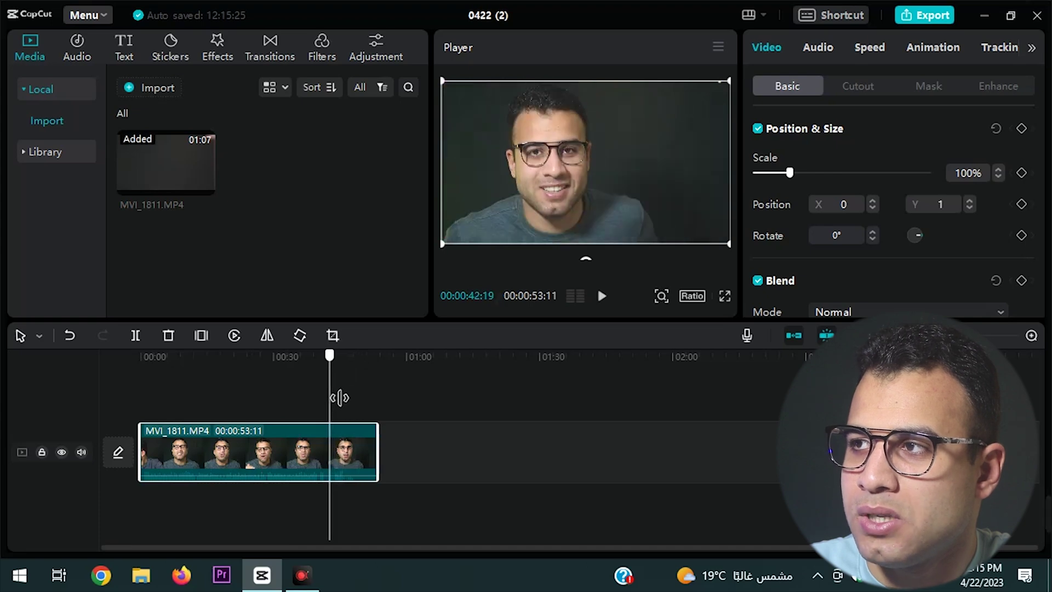
left_click(170, 336)
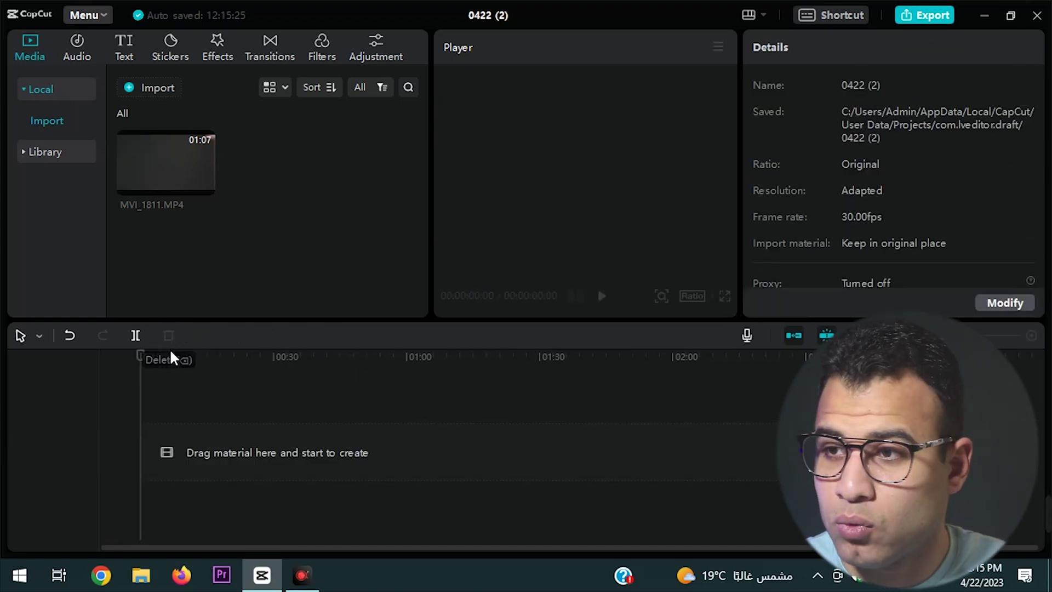
key("ctrl+z")
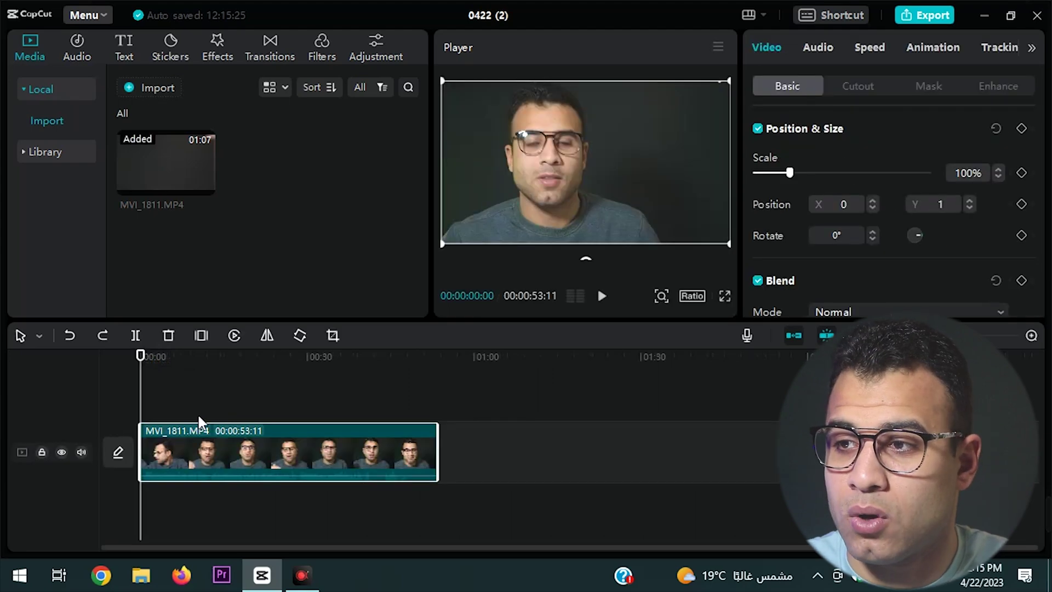
Split the clip at 00:00:42:04 and delete the ending segment after the cut
left_click_drag(143, 357, 383, 389)
left_click(283, 370)
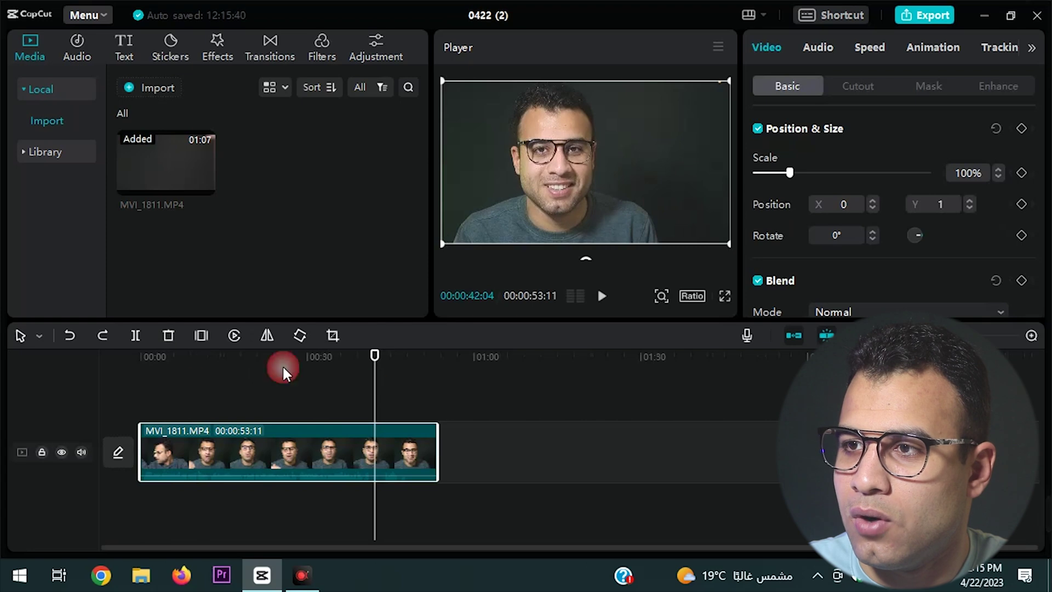
left_click(136, 335)
left_click(429, 447)
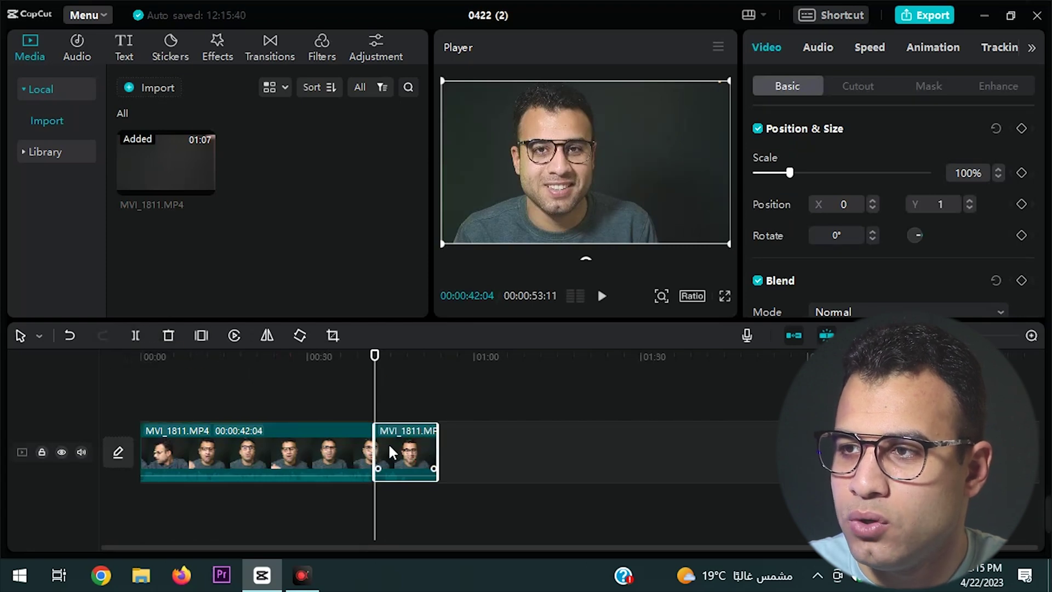
left_click(169, 335)
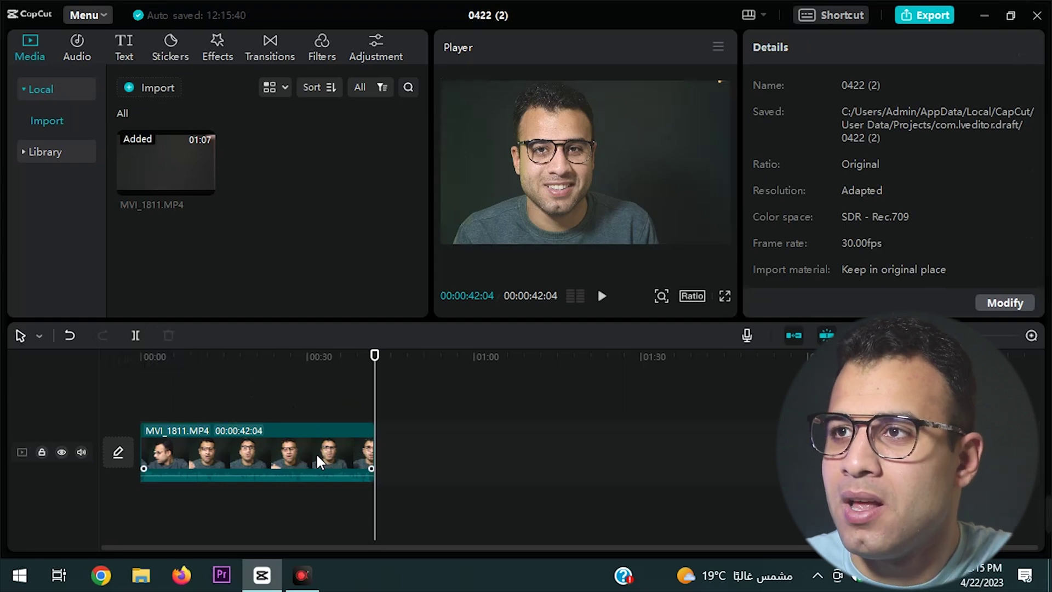
Place the playhead at 00:00:02:11 and browse the music tracks in the audio library
left_click_drag(381, 354, 109, 410)
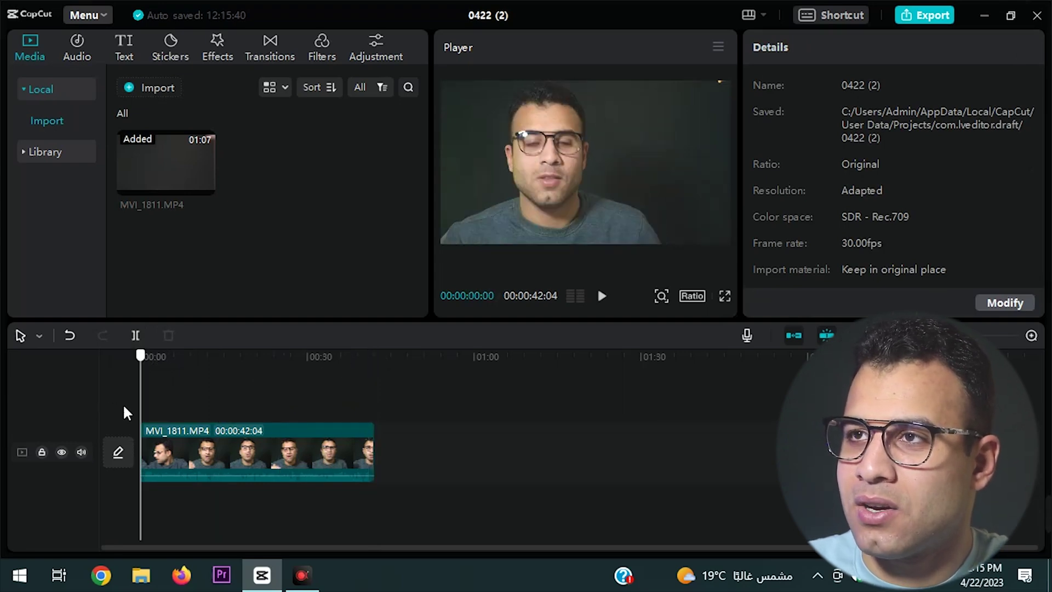
left_click(153, 417)
left_click(84, 52)
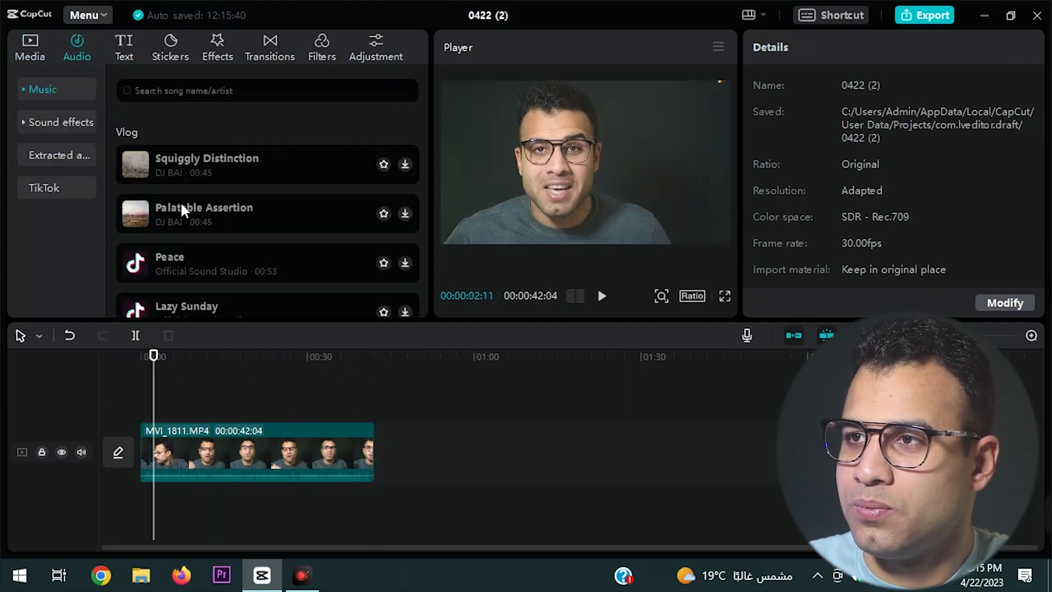
scroll(192, 215, "down", 10)
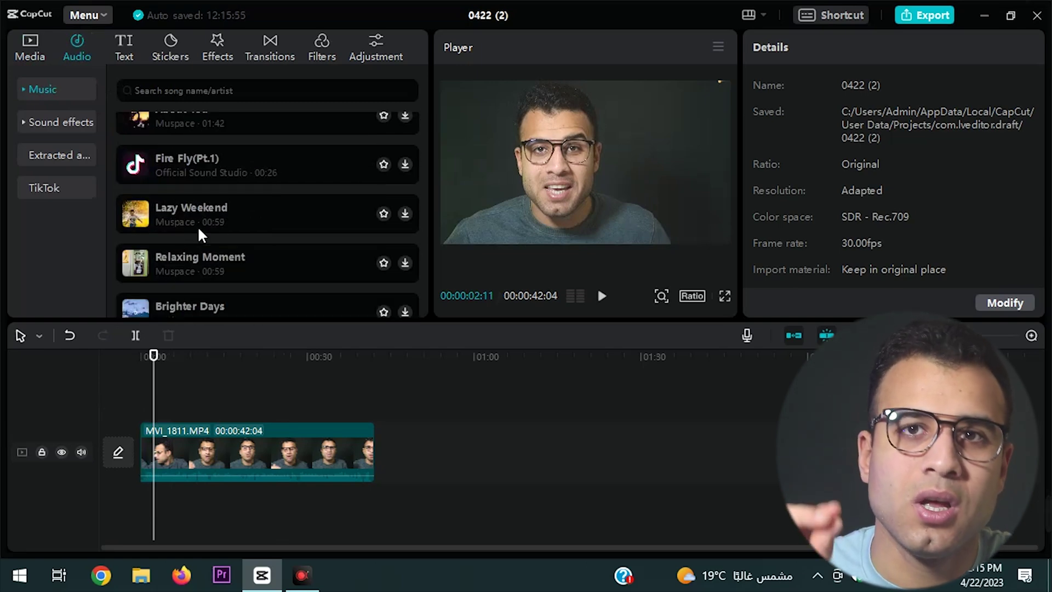
scroll(235, 280, "down", 8)
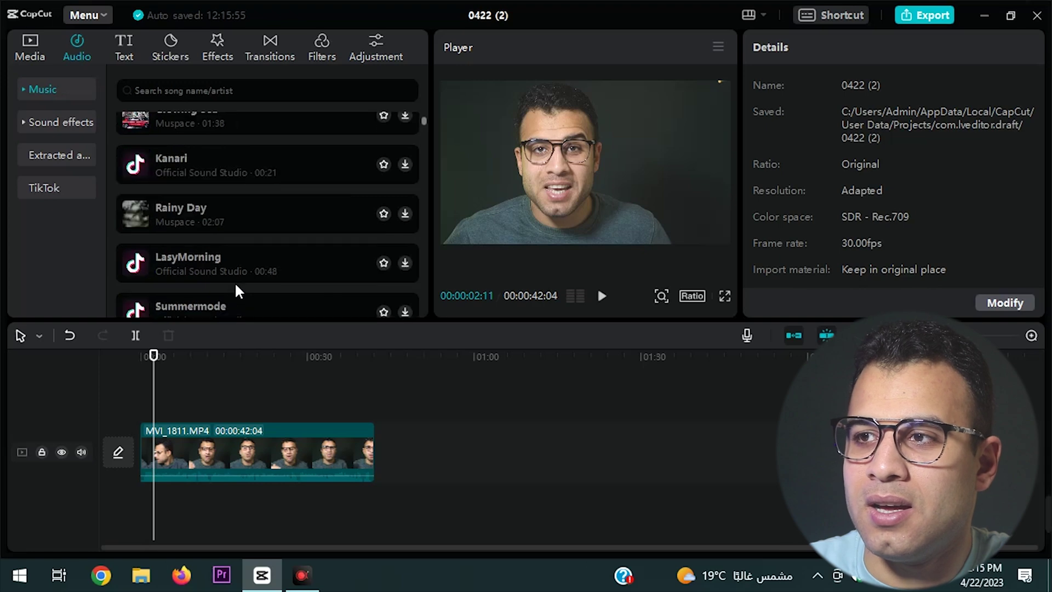
scroll(236, 285, "down", 3)
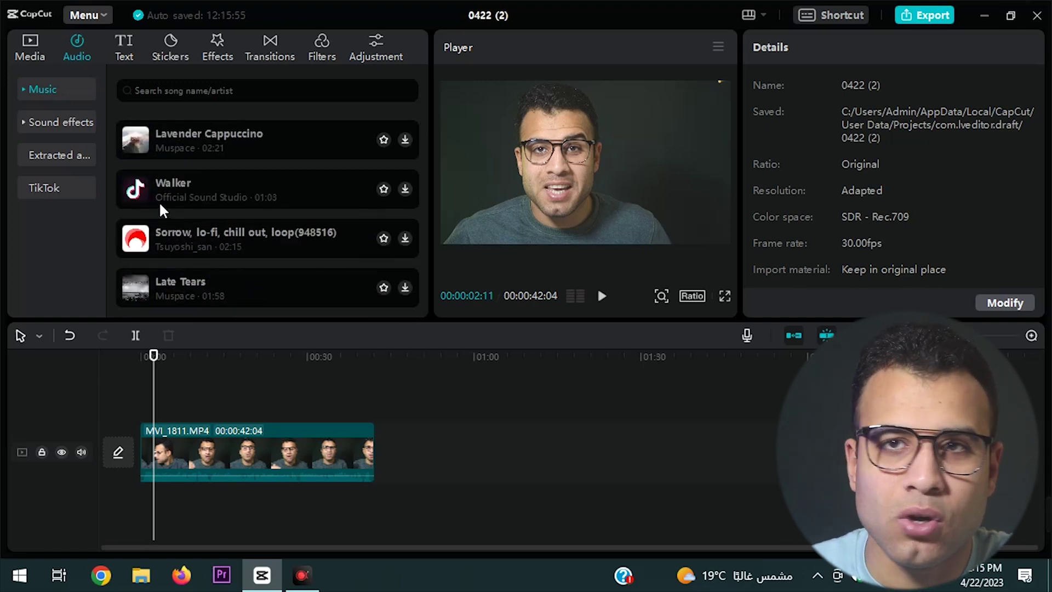
scroll(160, 205, "down", 6)
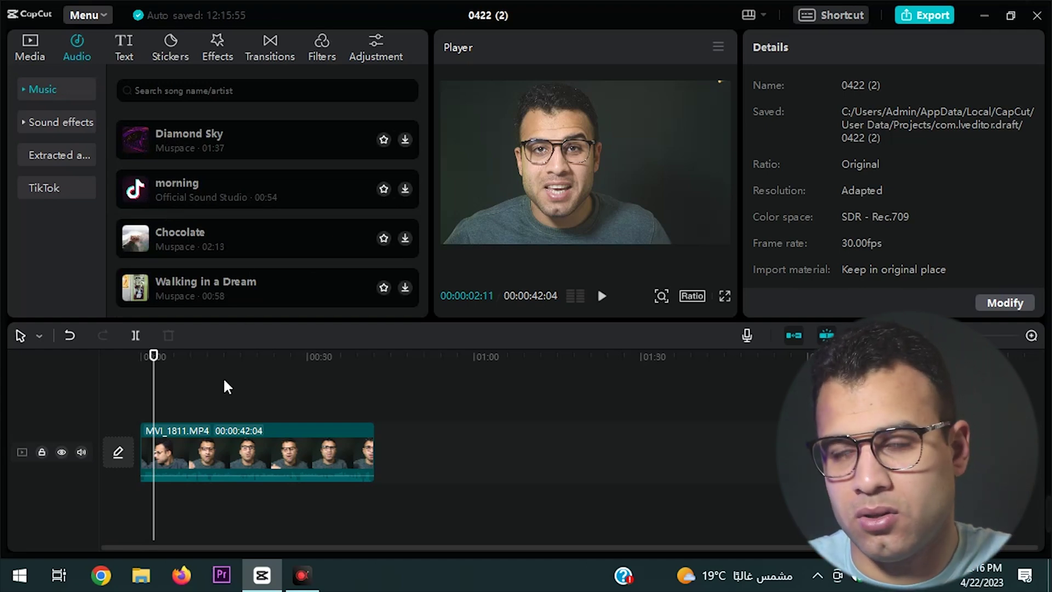
Add a default text clip to the timeline at the playhead, above the video
left_click(125, 55)
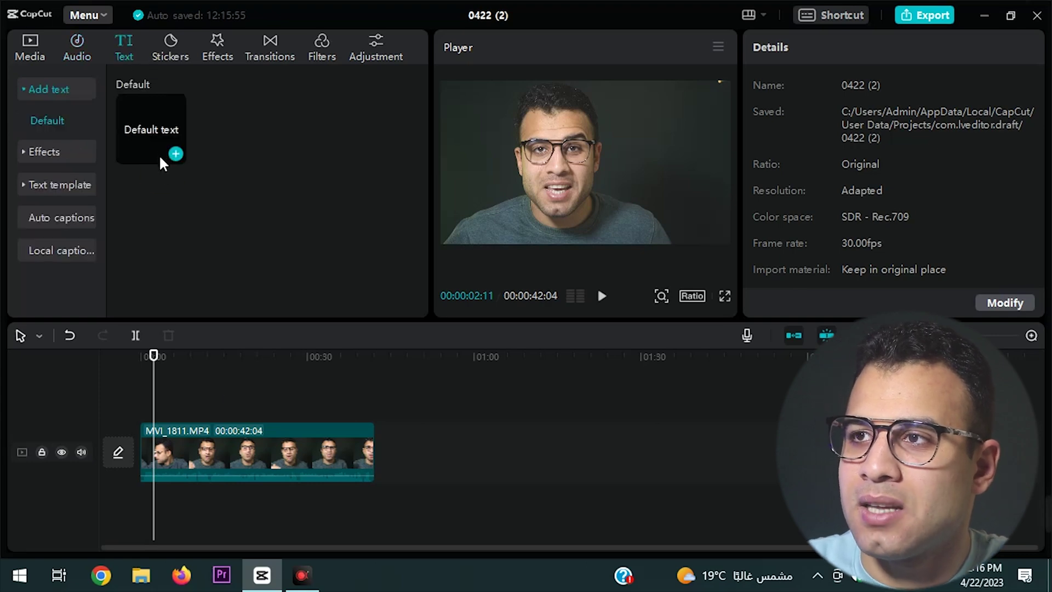
left_click(176, 153)
left_click_drag(169, 415, 207, 417)
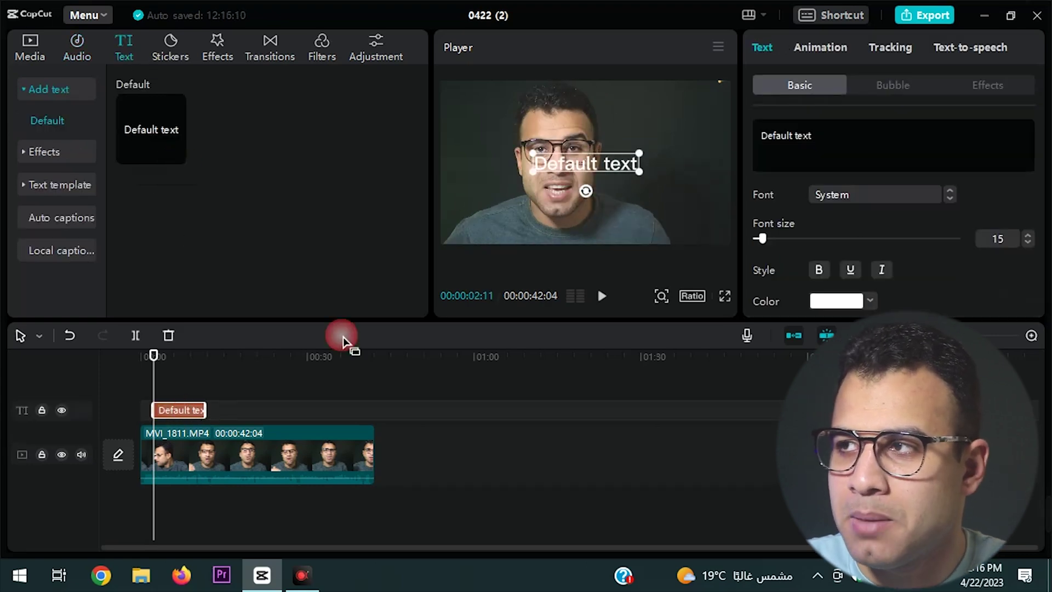
Replace the default title text with the presenter's full name, capitalizing both the first and last name
double_click(606, 169)
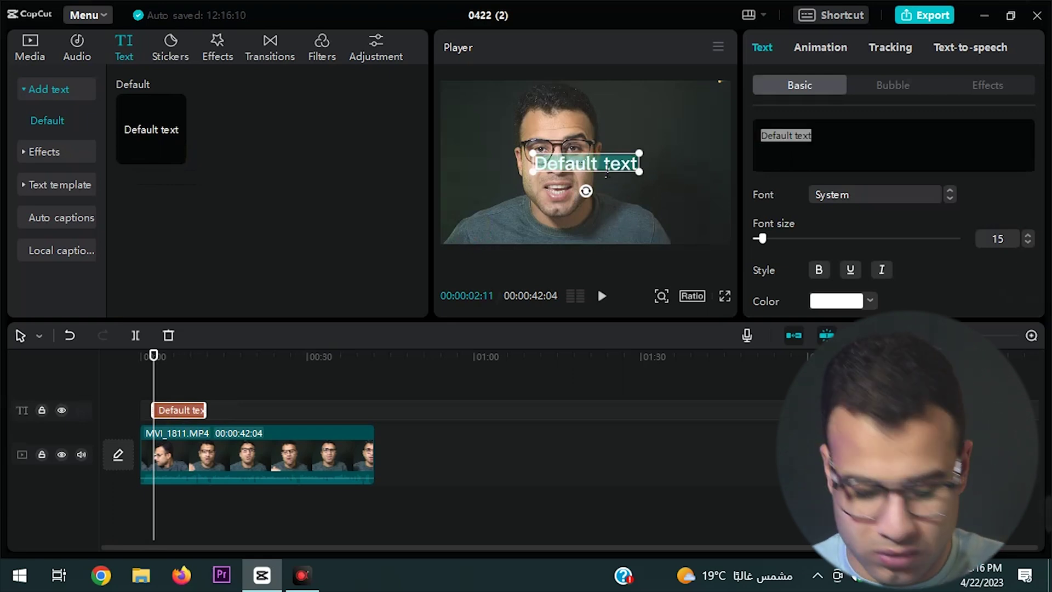
key("BackSpace")
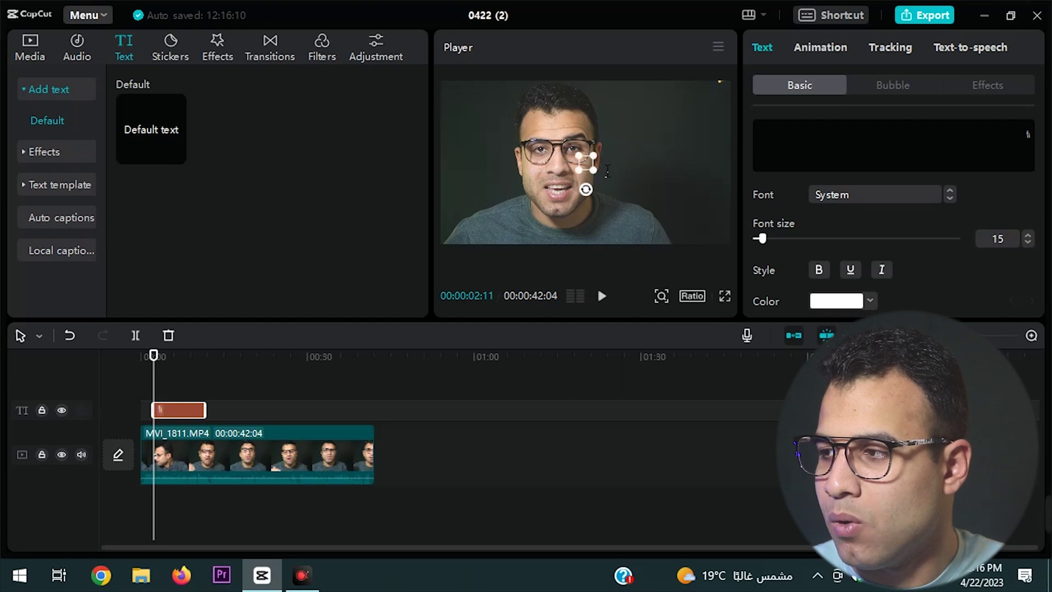
type("Ahmed allam")
key("BackSpace")
key("BackSpace")
key("BackSpace")
key("BackSpace")
key("BackSpace")
type("Allam")
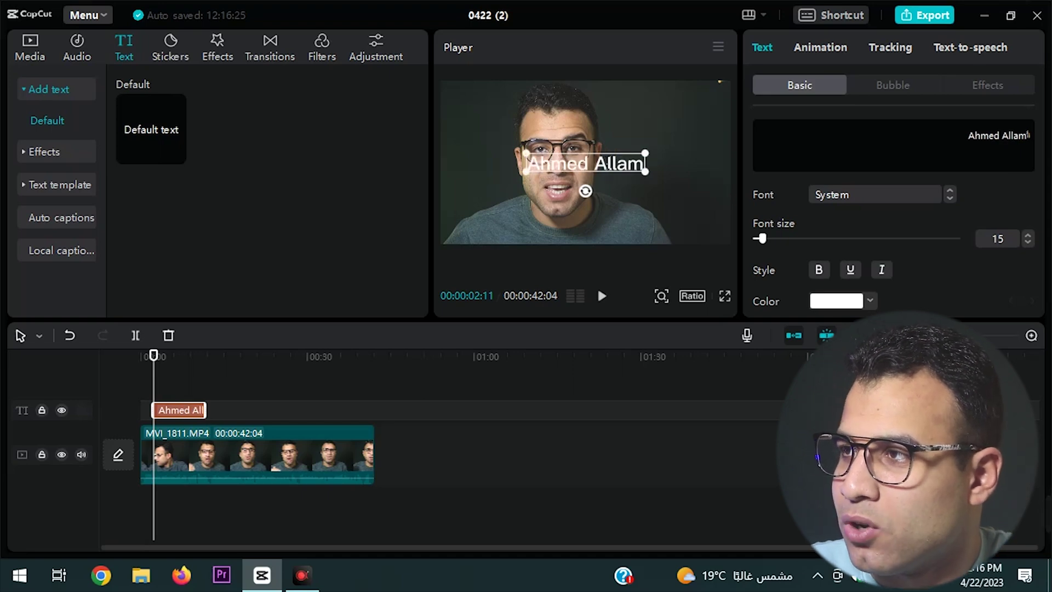
Shrink the name title and place it in the upper-right corner of the video frame
left_click(611, 187)
left_click_drag(617, 159, 694, 95)
left_click_drag(601, 86, 650, 92)
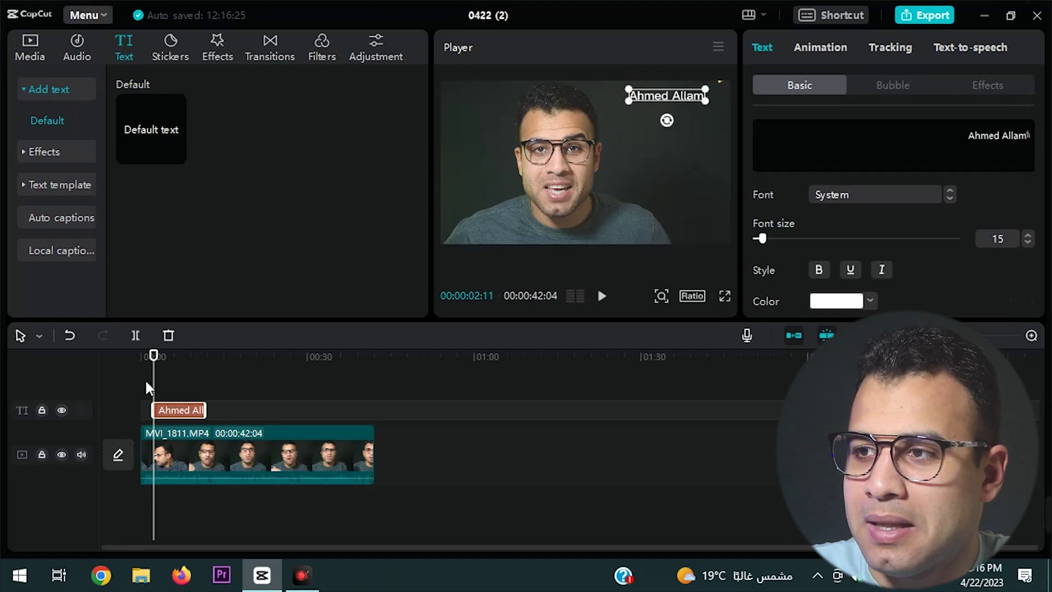
Stretch the title to the end of the video clip, and trim it back to a very short duration from its start
left_click_drag(205, 411, 383, 434)
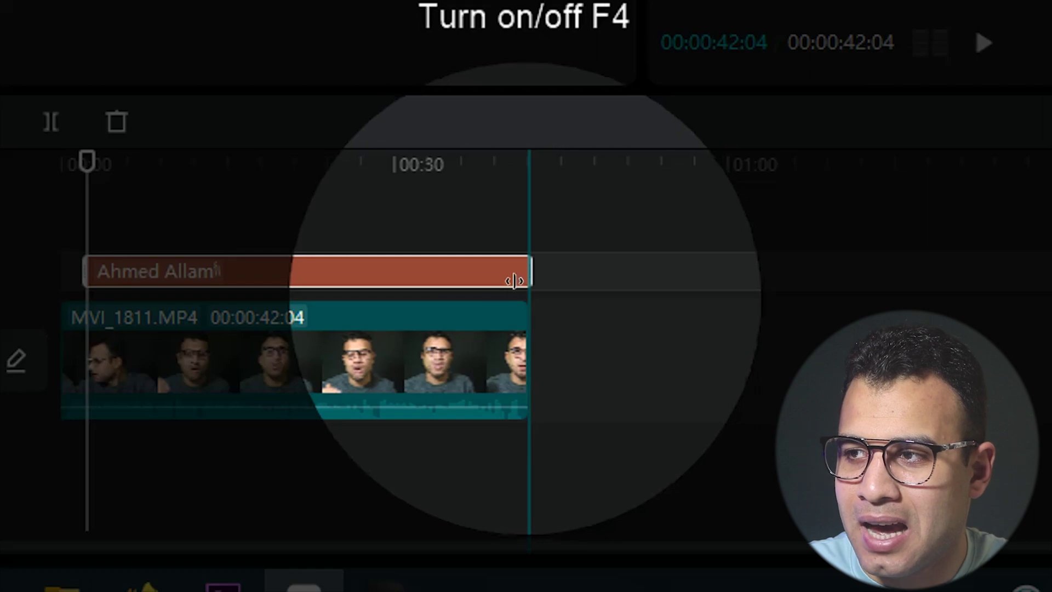
left_click_drag(368, 415, 362, 415)
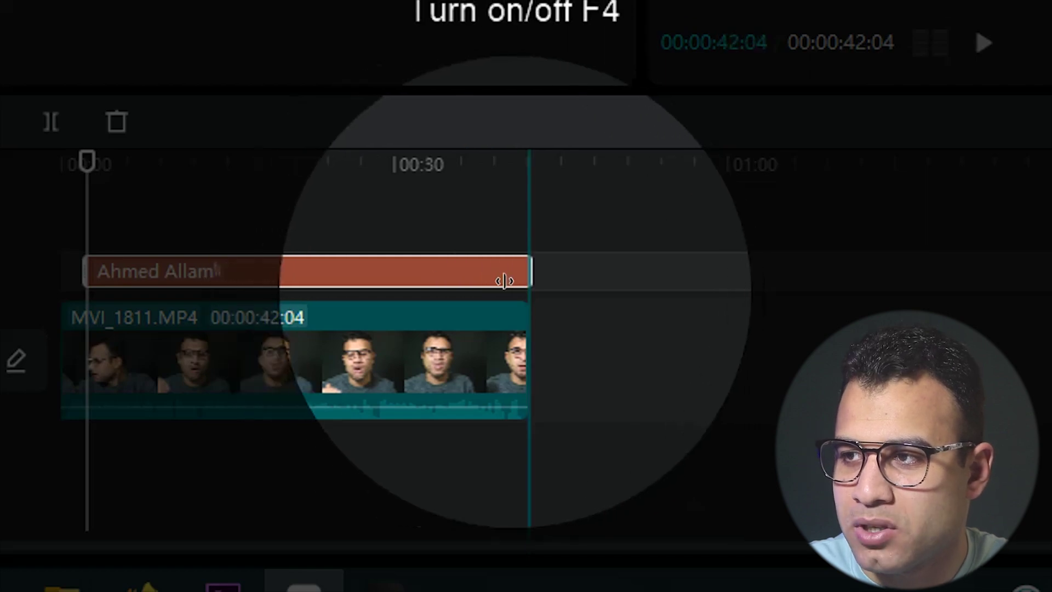
left_click_drag(530, 271, 104, 271)
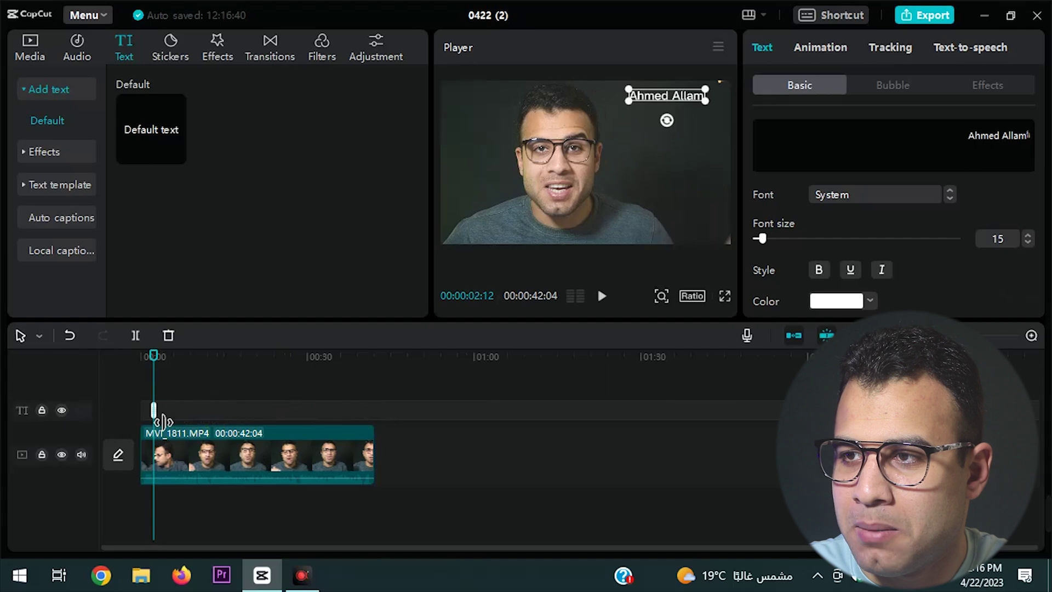
left_click_drag(163, 421, 159, 422)
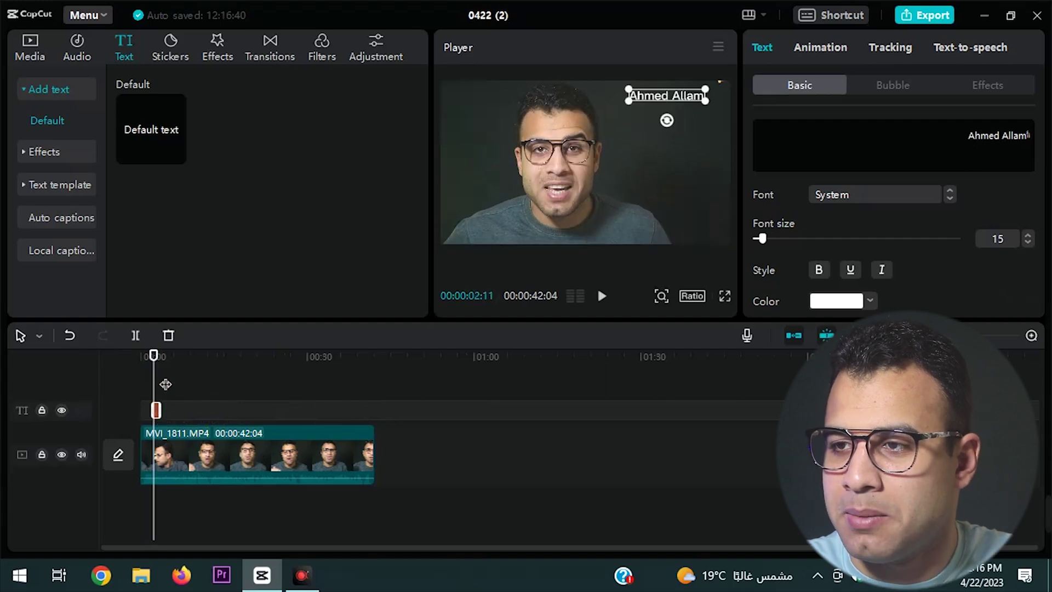
Download the red down-arrow sticker from the Trending stickers and preview it over the footage
left_click_drag(154, 356, 176, 359)
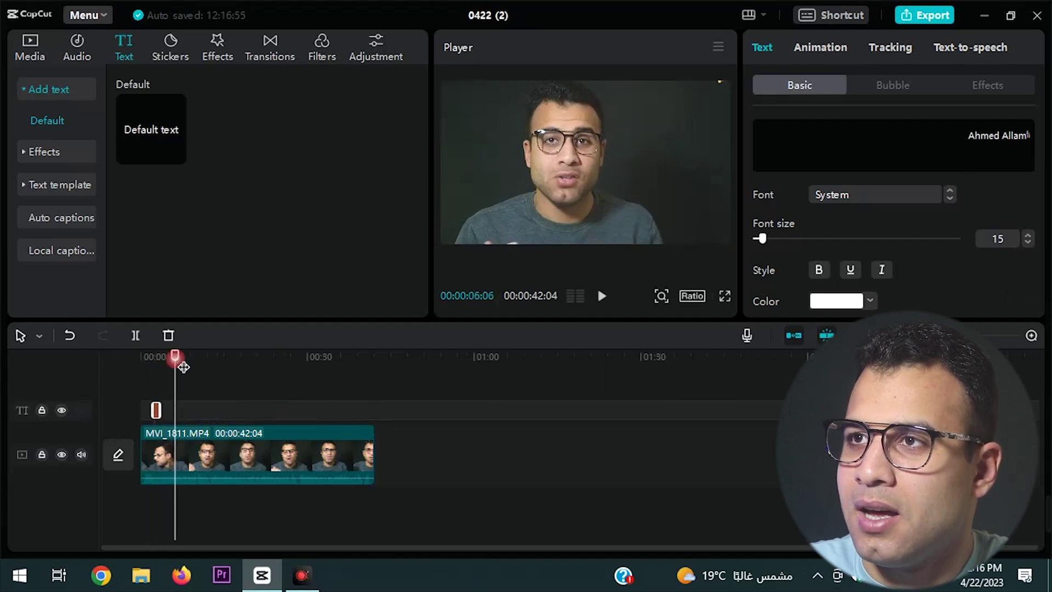
left_click(171, 50)
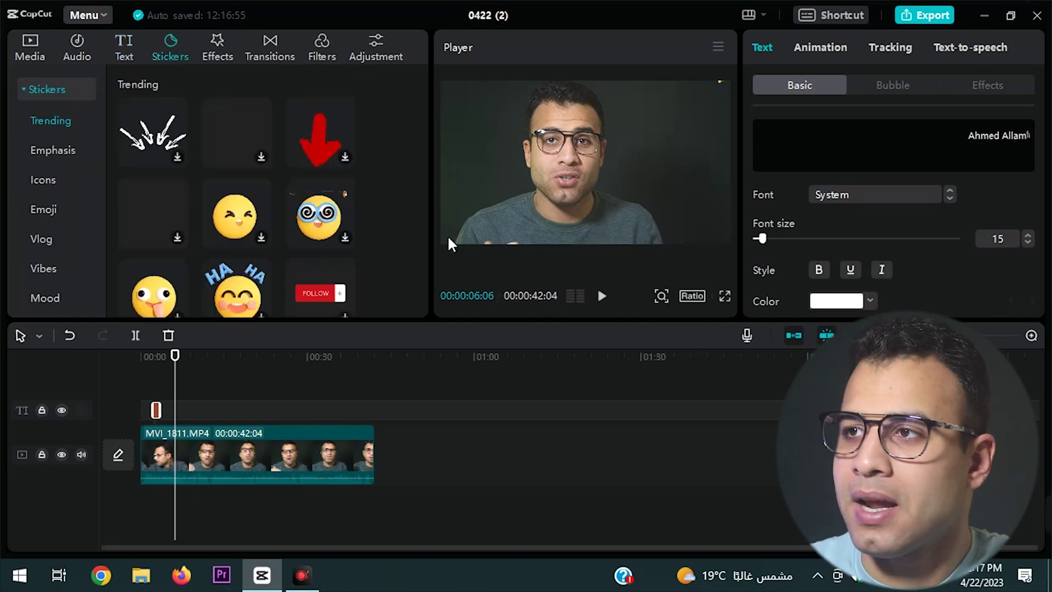
left_click(335, 154)
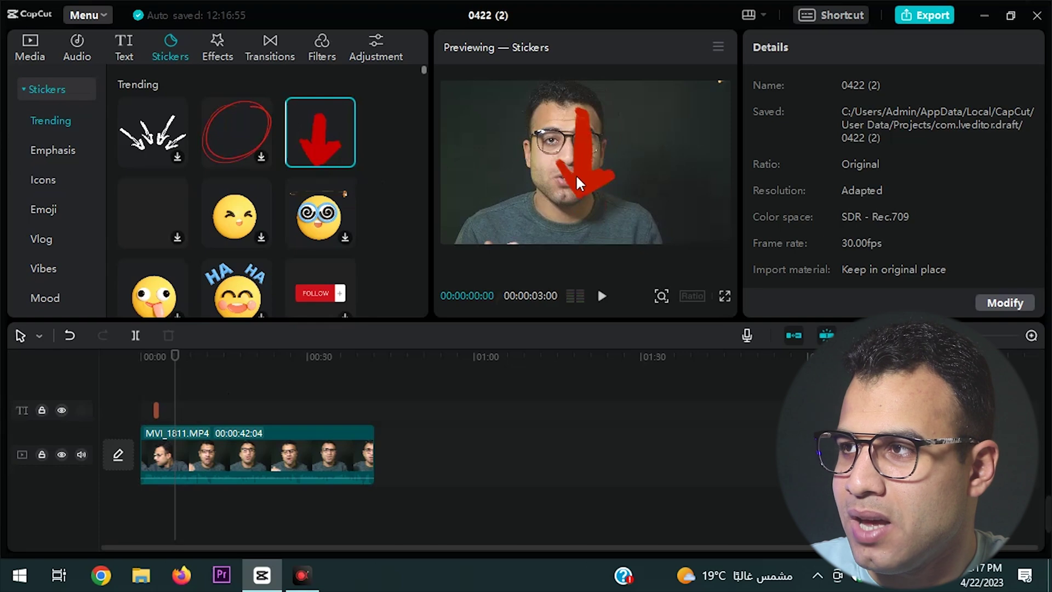
left_click(304, 141)
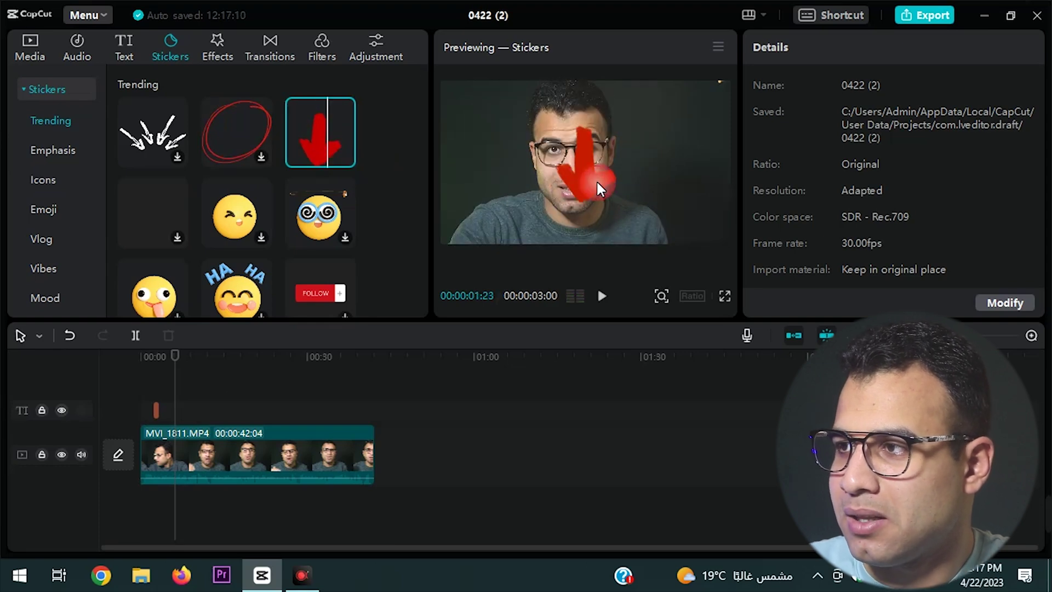
left_click(320, 137)
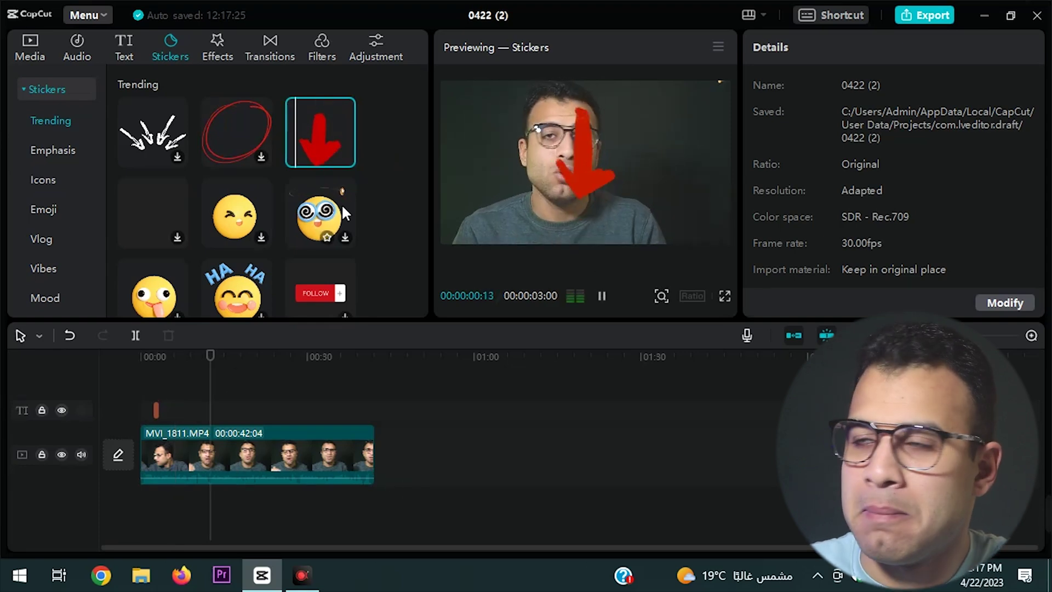
left_click(602, 297)
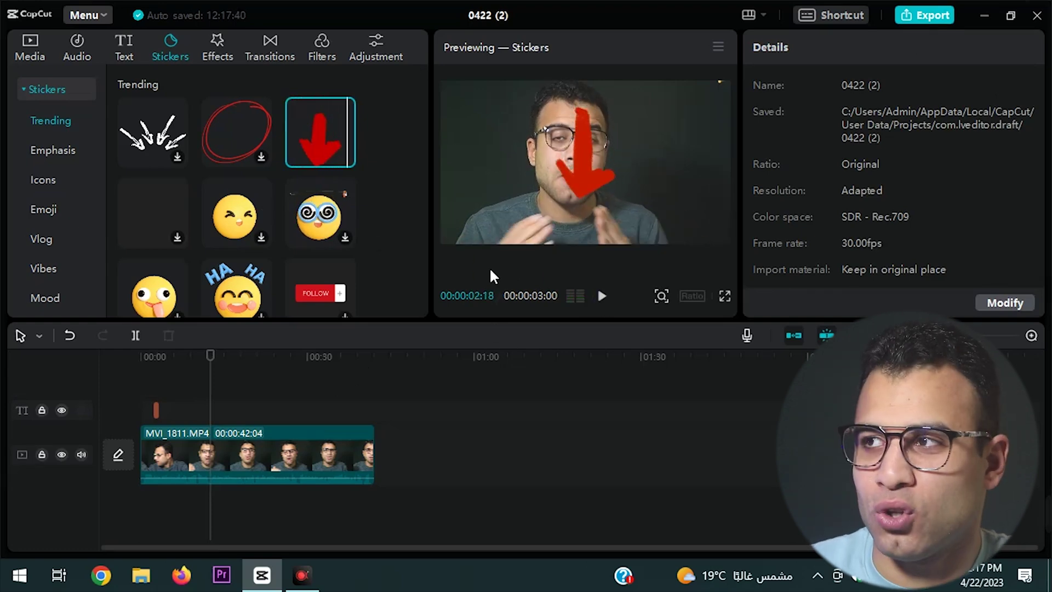
Add the red arrow sticker at 00:00:12:17 with 40% scale, 50° rotation and position X 984, Y 575, and shorten its duration
mouse_move(333, 137)
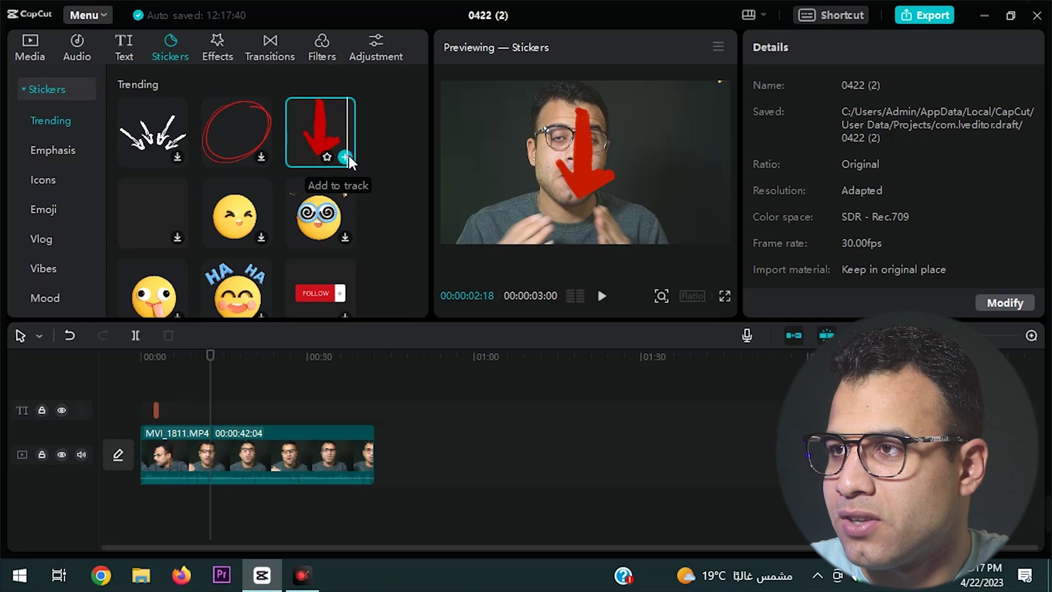
left_click(345, 158)
left_click_drag(551, 219, 526, 213)
left_click_drag(675, 132, 665, 126)
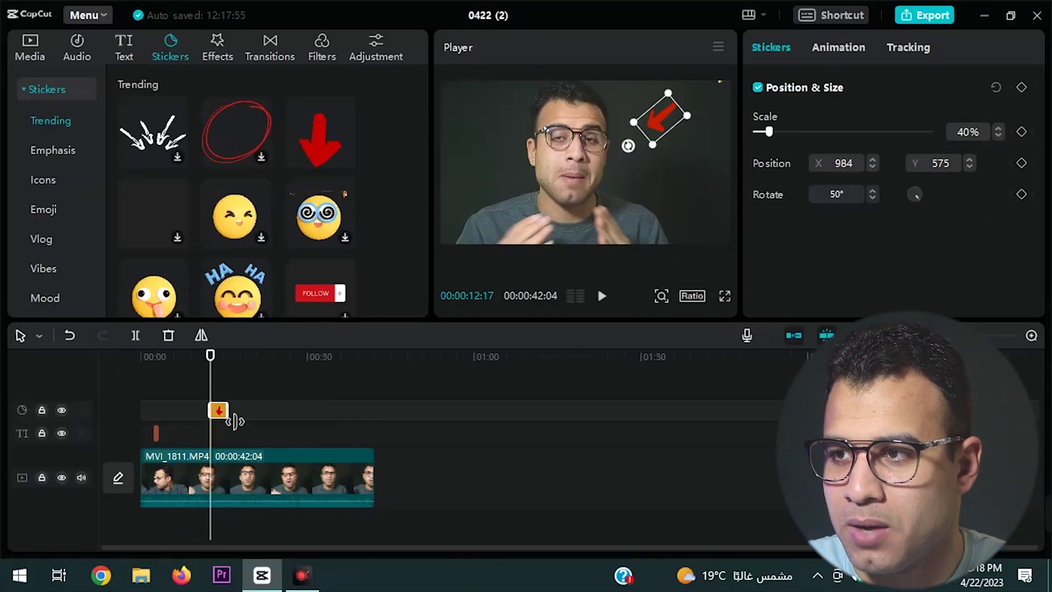
left_click_drag(234, 421, 219, 367)
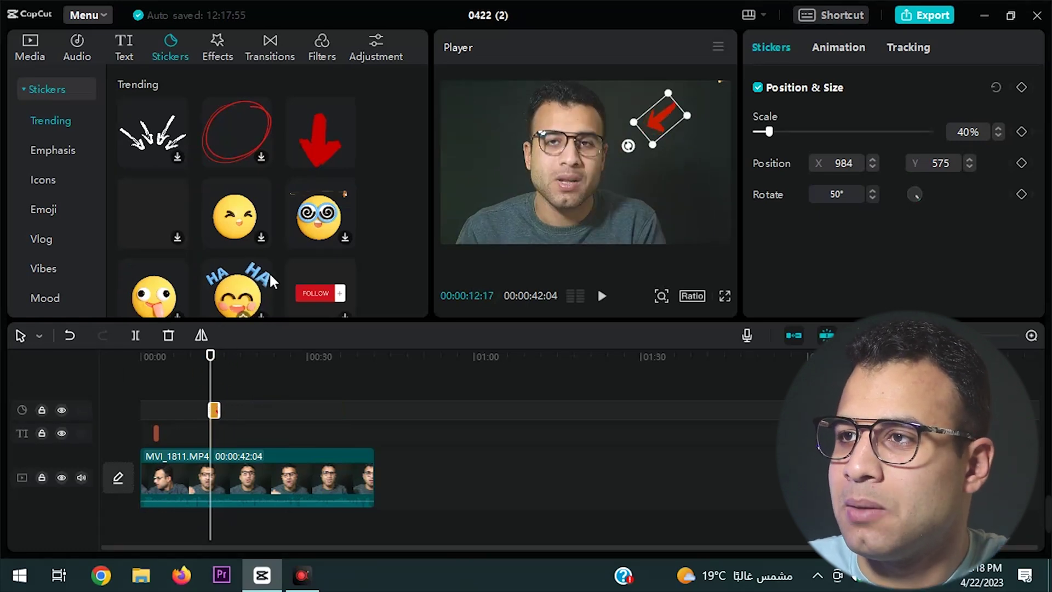
Add the red circle sticker at 42% scale and position X -1300, Y 537, and play back the stickers in the video
left_click(241, 139)
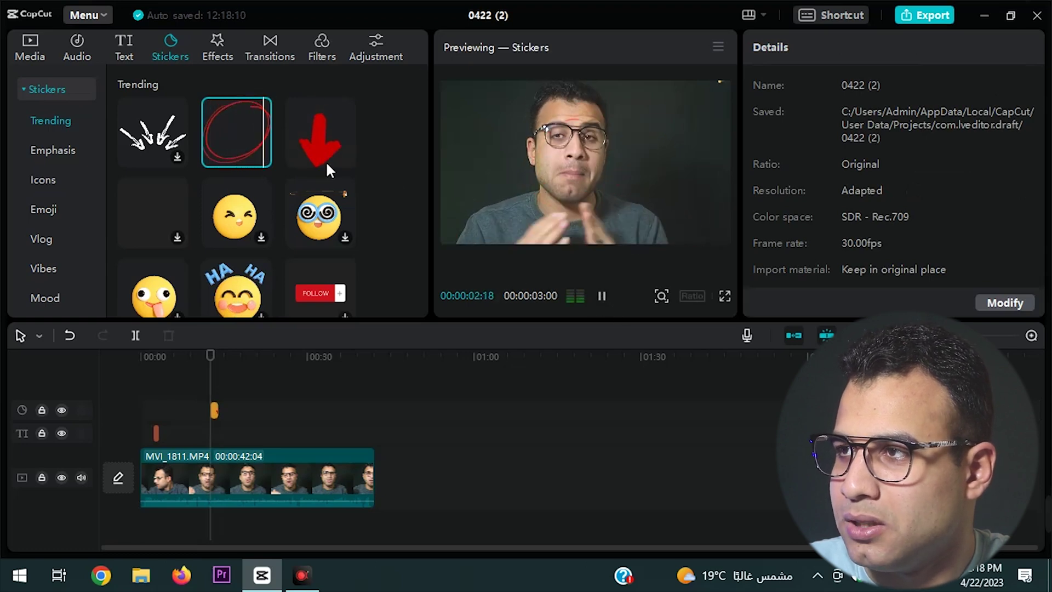
left_click(261, 157)
left_click_drag(528, 214, 491, 126)
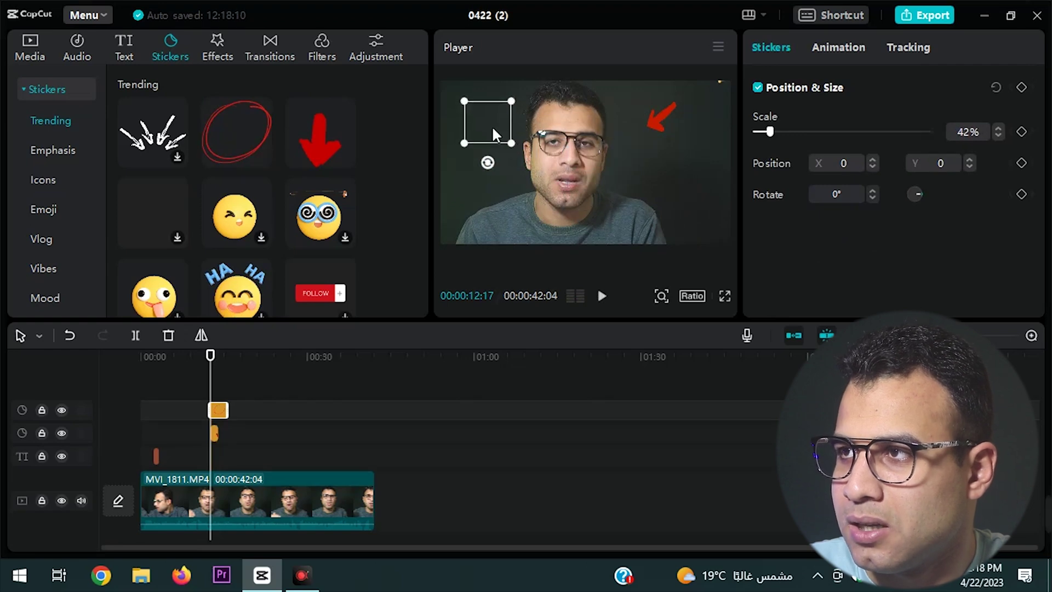
left_click(602, 297)
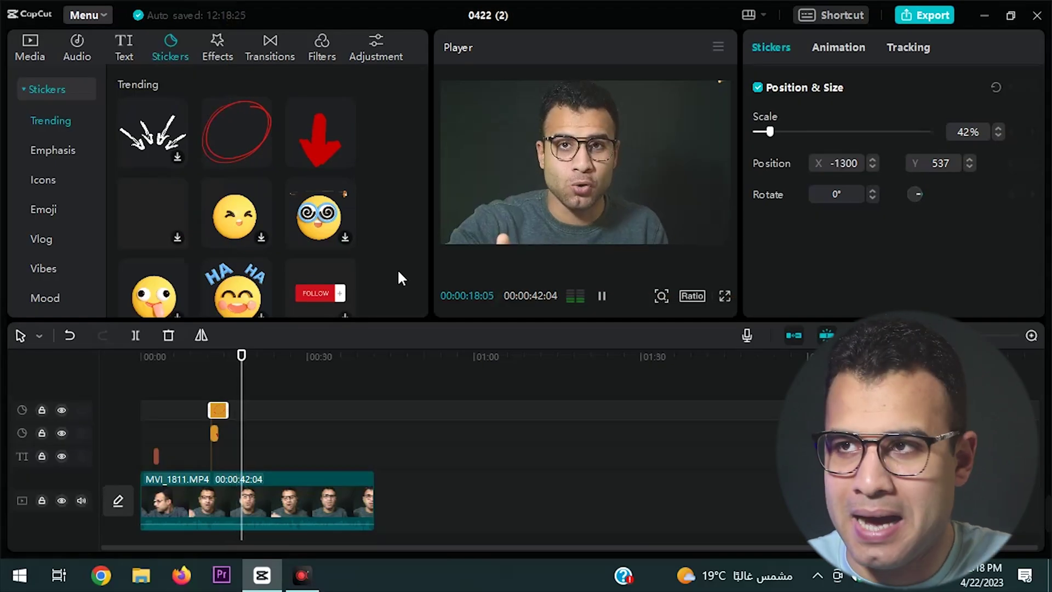
left_click(602, 296)
Browse the available stickers from the Trending category through Icons and Emoji
scroll(209, 215, "down", 1)
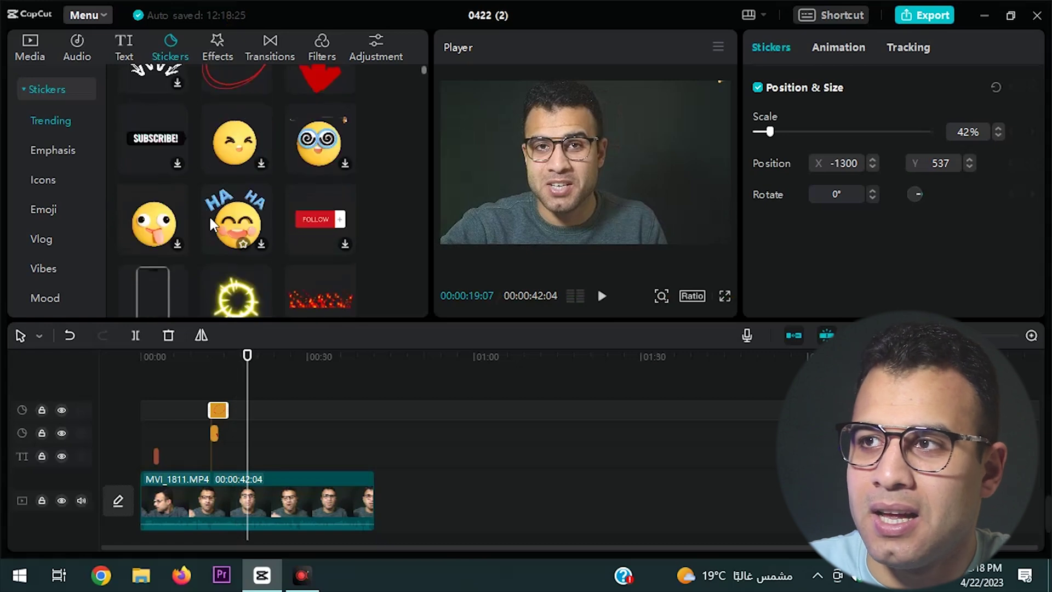
scroll(209, 216, "down", 10)
scroll(209, 226, "down", 10)
scroll(210, 232, "down", 10)
scroll(209, 230, "down", 10)
scroll(209, 229, "up", 6)
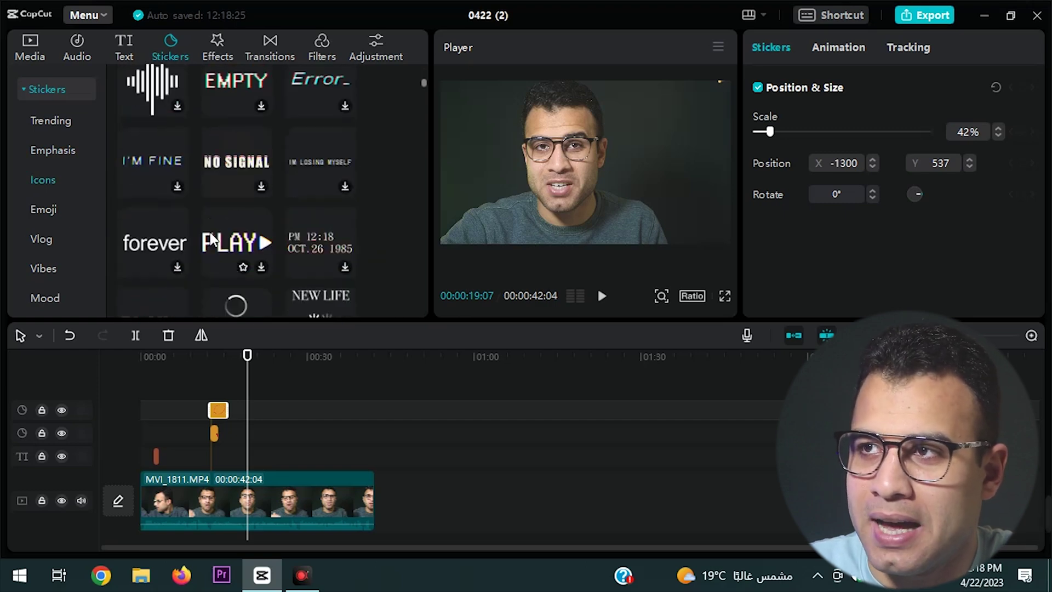
scroll(175, 178, "down", 5)
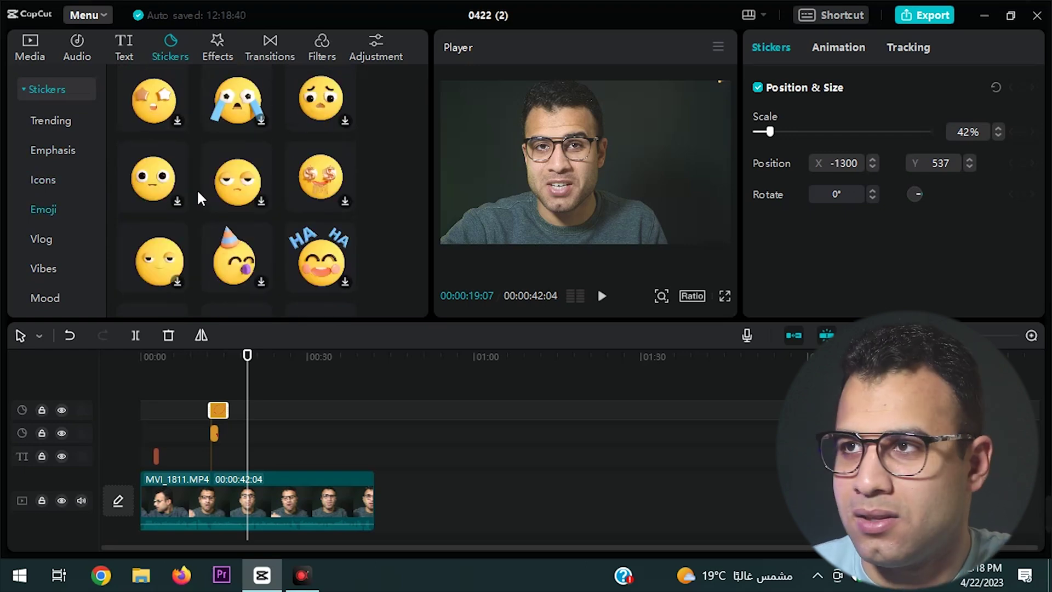
Preview the Smart Sharpen effect from the Trending video effects and add it at the start of the video
left_click(218, 48)
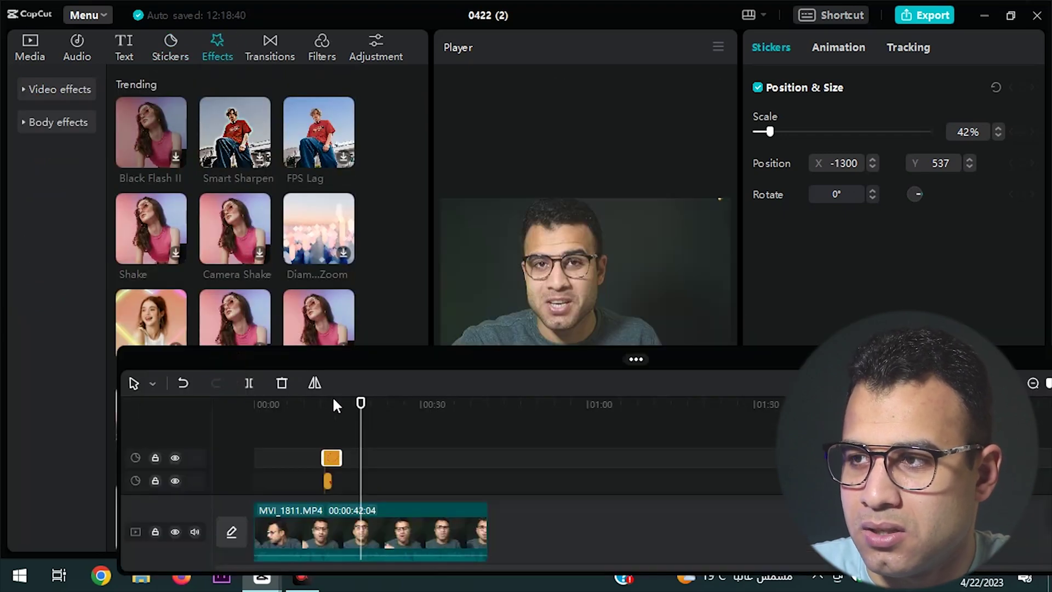
left_click_drag(352, 383, 130, 343)
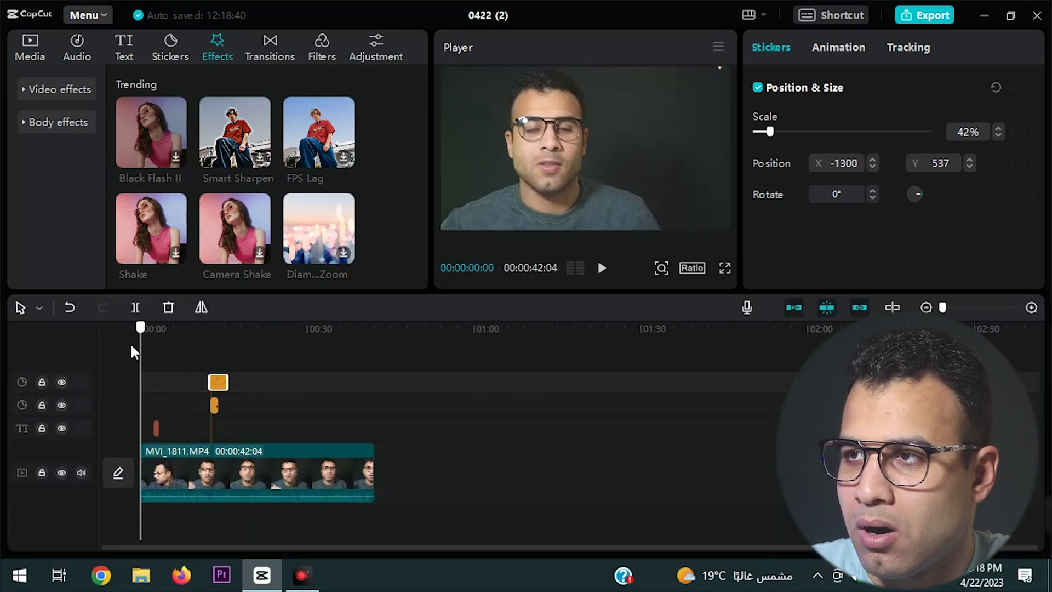
left_click(235, 141)
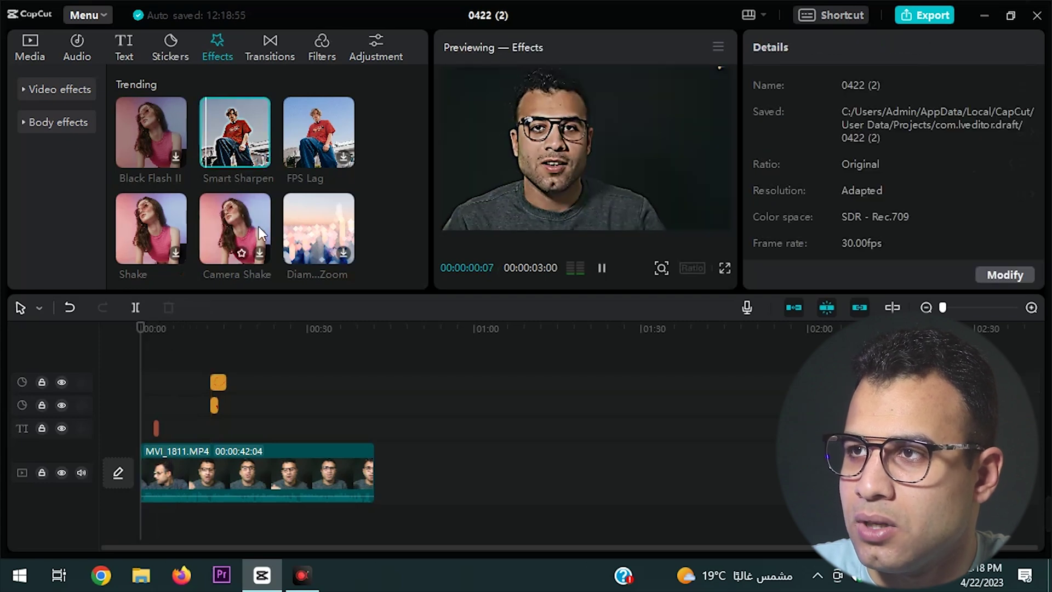
left_click(144, 327)
key("Home")
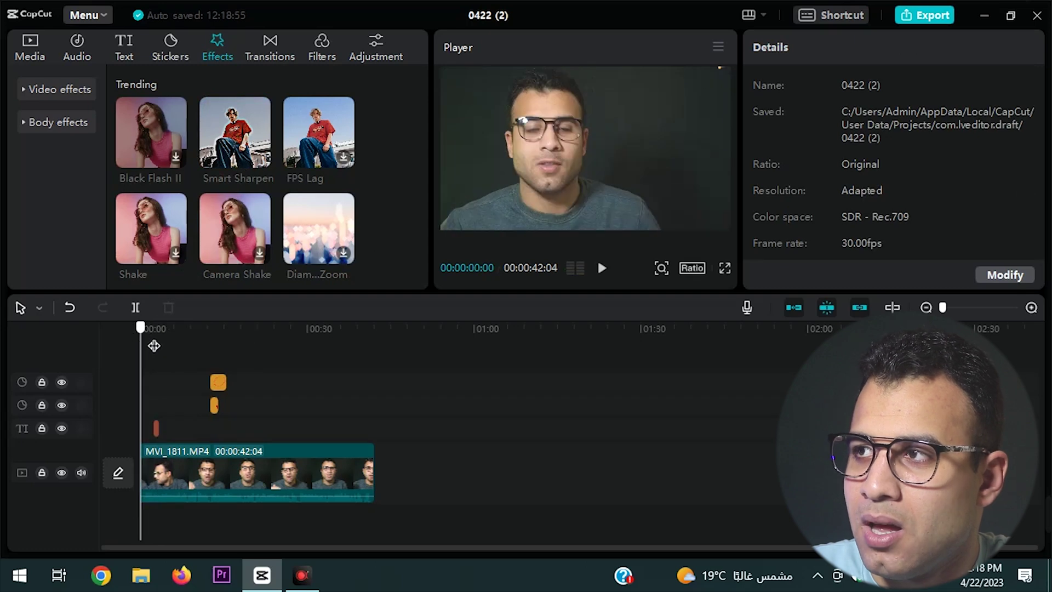
mouse_move(242, 130)
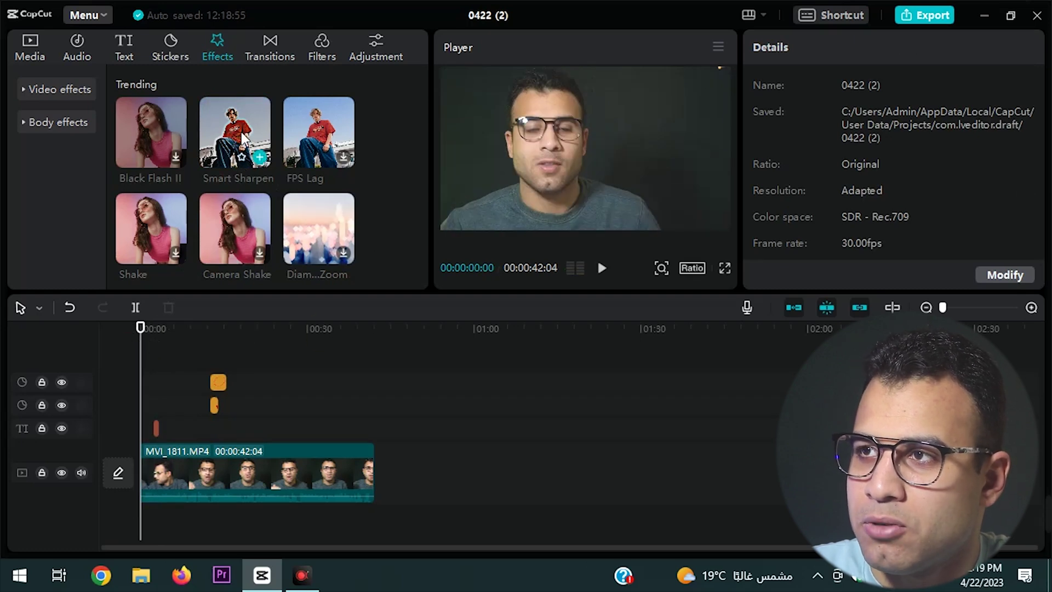
left_click(259, 158)
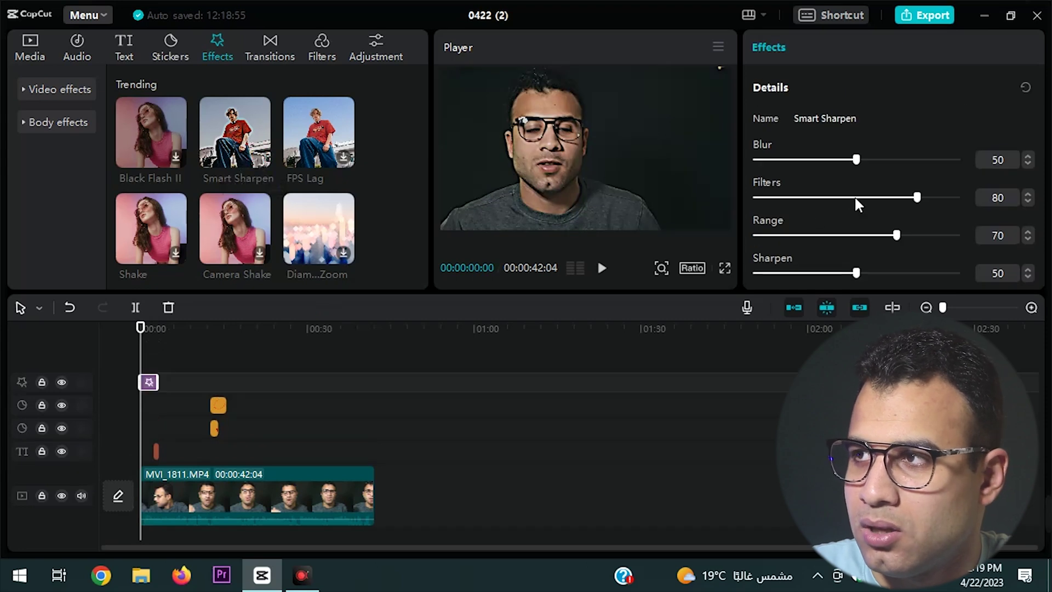
Set the Smart Sharpen effect's Filters to 63 and Blur to 57, and play back the result
mouse_move(875, 199)
left_mouse_down()
mouse_move(803, 197)
mouse_move(882, 198)
left_mouse_up()
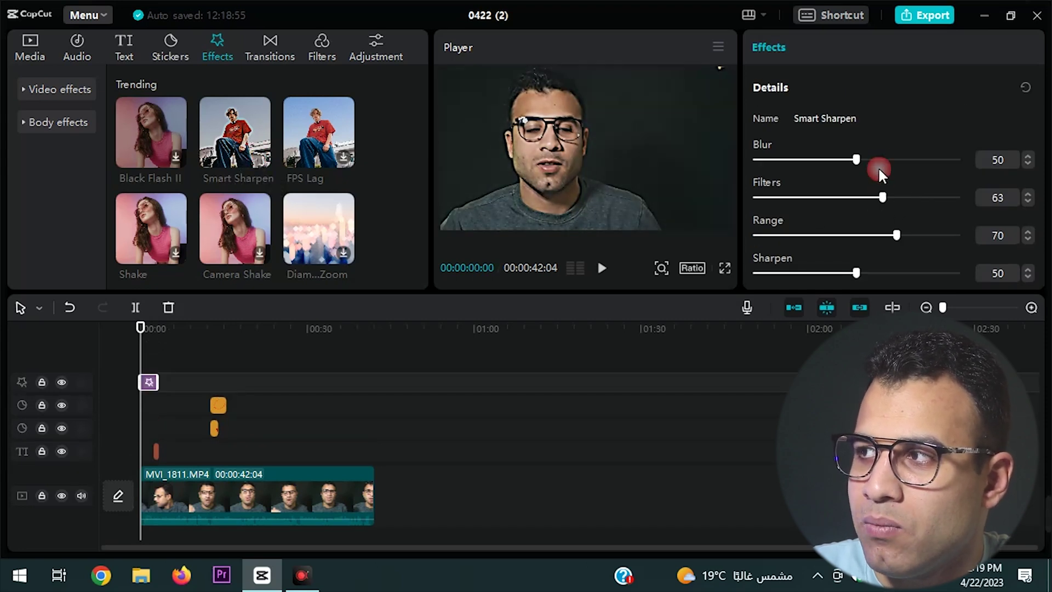
left_click_drag(861, 158, 870, 169)
left_click(602, 268)
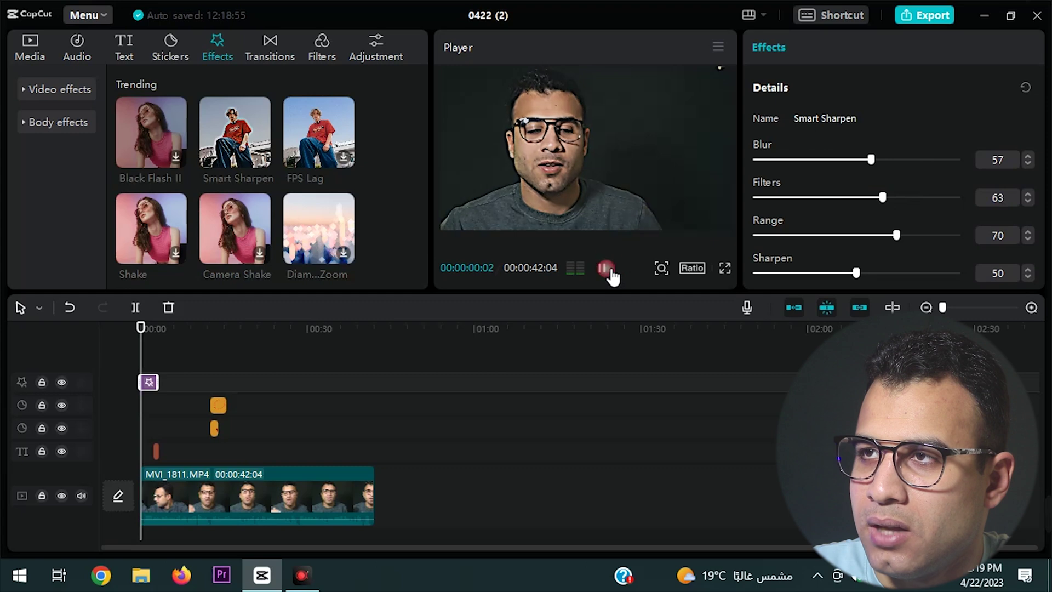
Try the Halo Blur effect near the start of the video with Strength 0 and Speed 80, and delete it
left_click(82, 222)
scroll(198, 198, "down", 4)
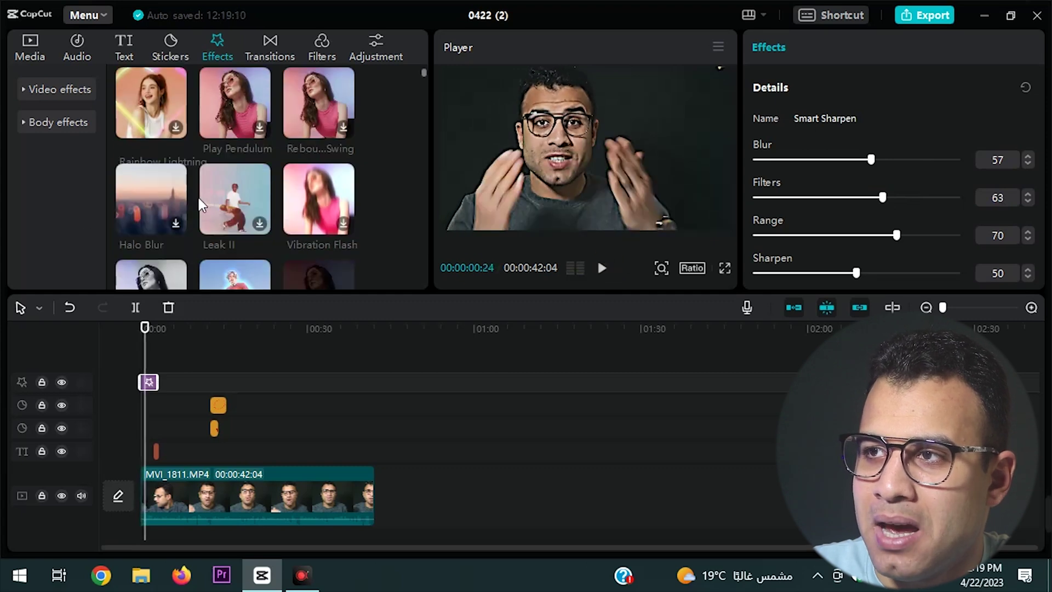
scroll(200, 200, "up", 1)
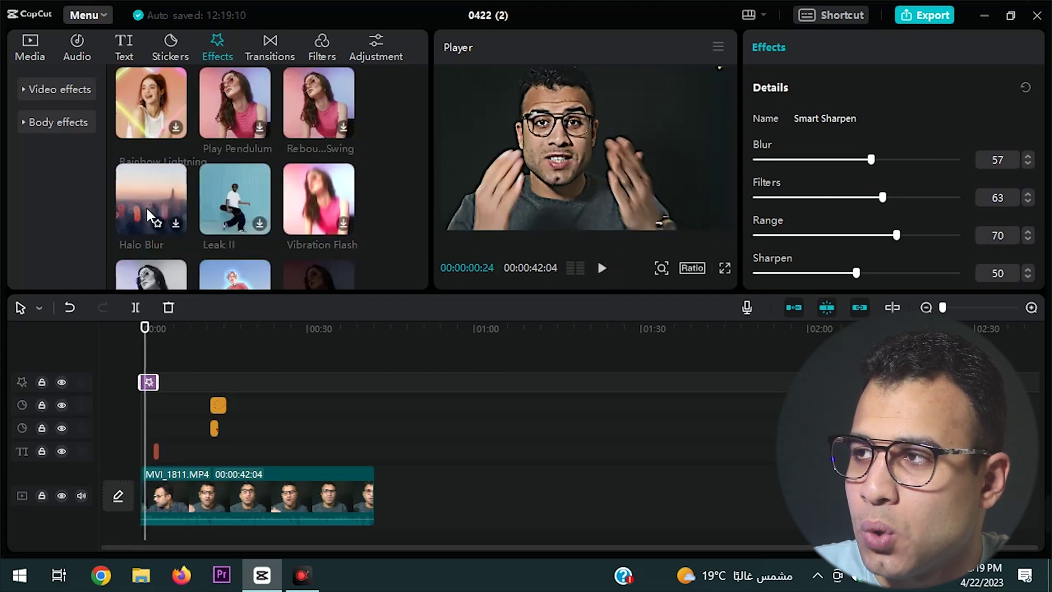
left_click(149, 201)
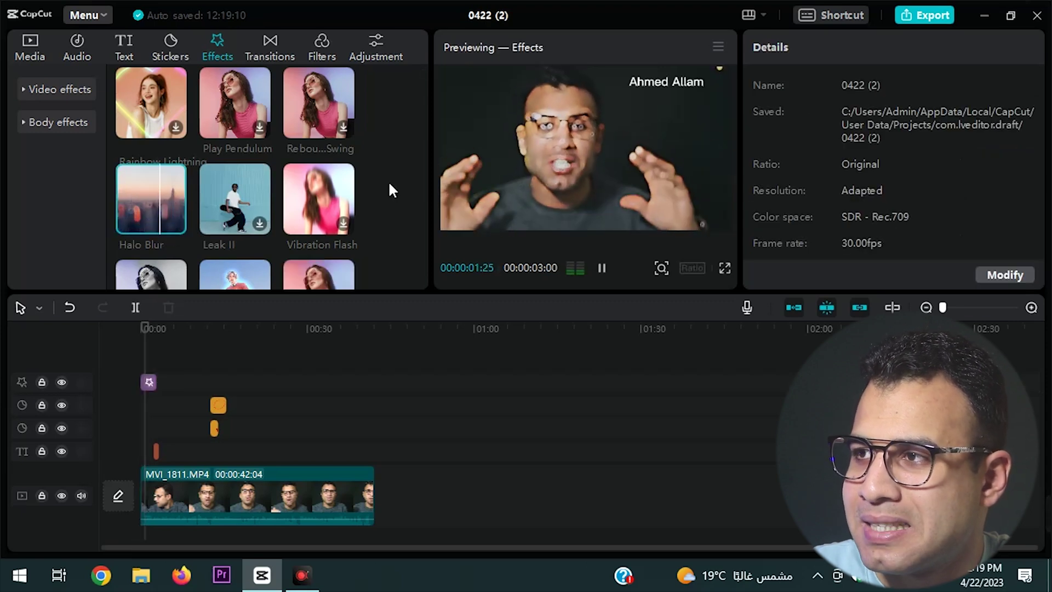
left_click(174, 225)
left_click_drag(916, 160, 757, 160)
left_click_drag(798, 206, 918, 208)
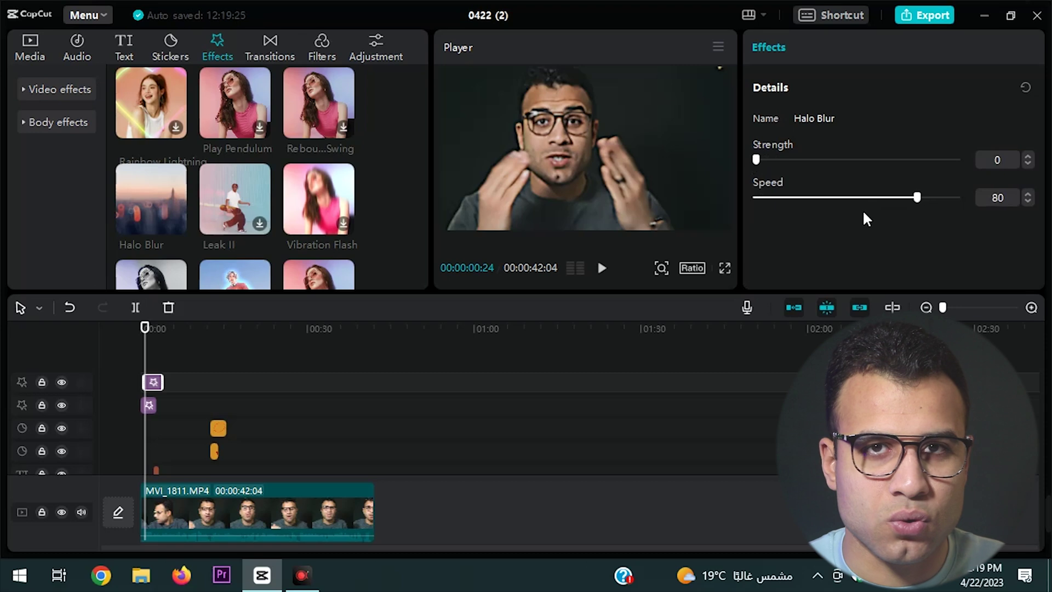
key("Delete")
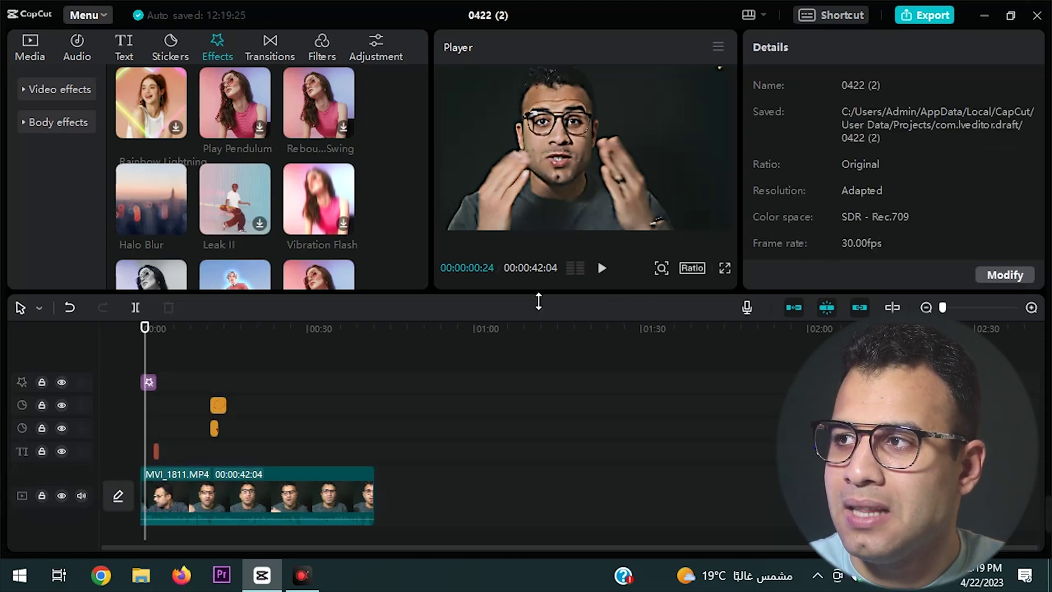
Show the Overlay transitions and split the MVI_1811.MP4 clip at 00:00:06:02
key("End")
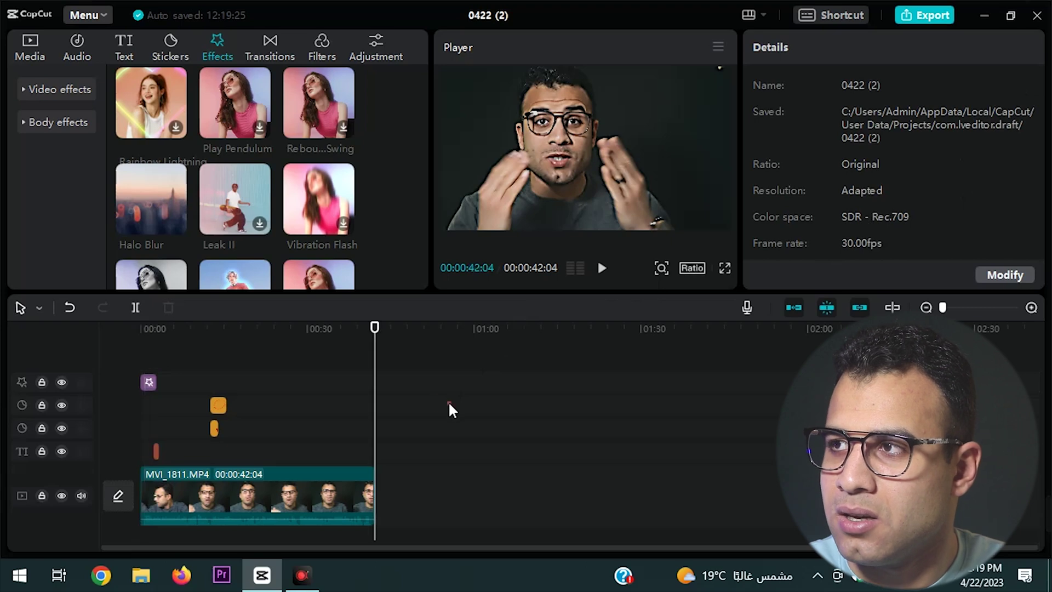
left_click_drag(312, 346, 393, 310)
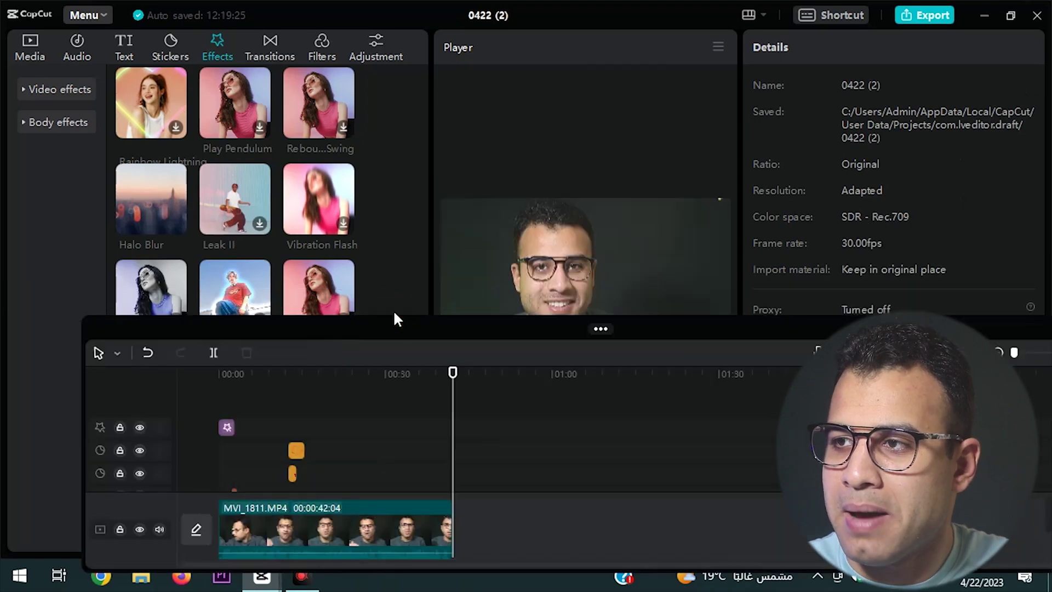
left_click_drag(427, 362, 183, 323)
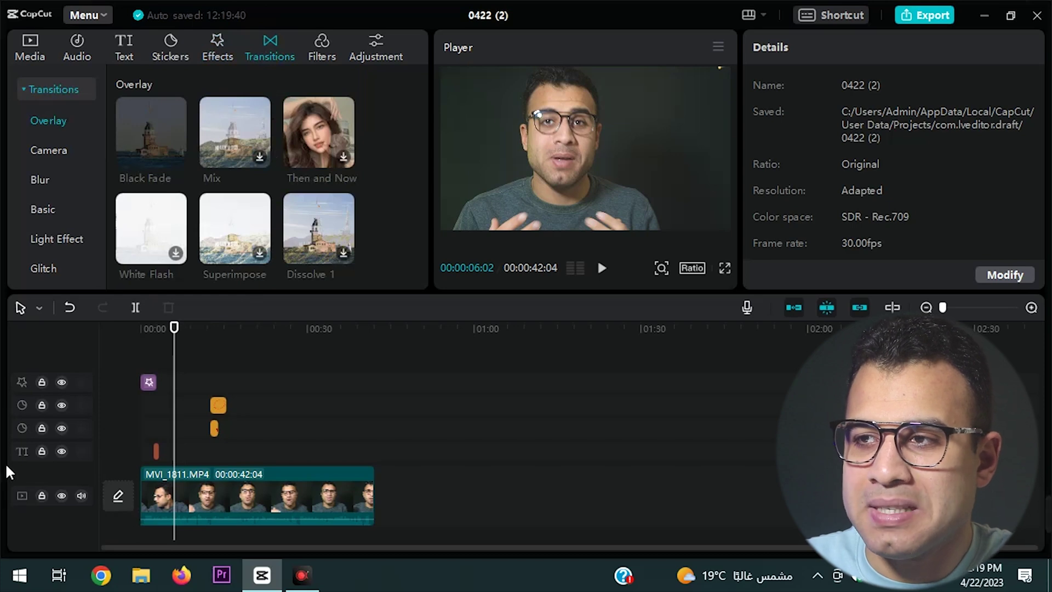
left_click(136, 307)
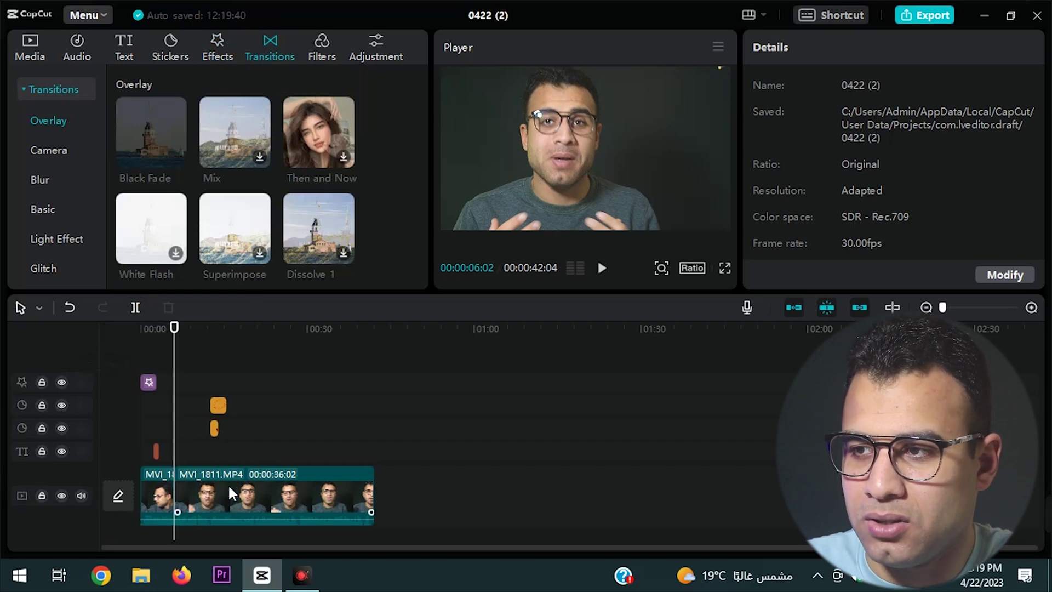
Split the second part of the clip at 00:00:24:07
left_click(227, 487)
left_click_drag(176, 331, 275, 364)
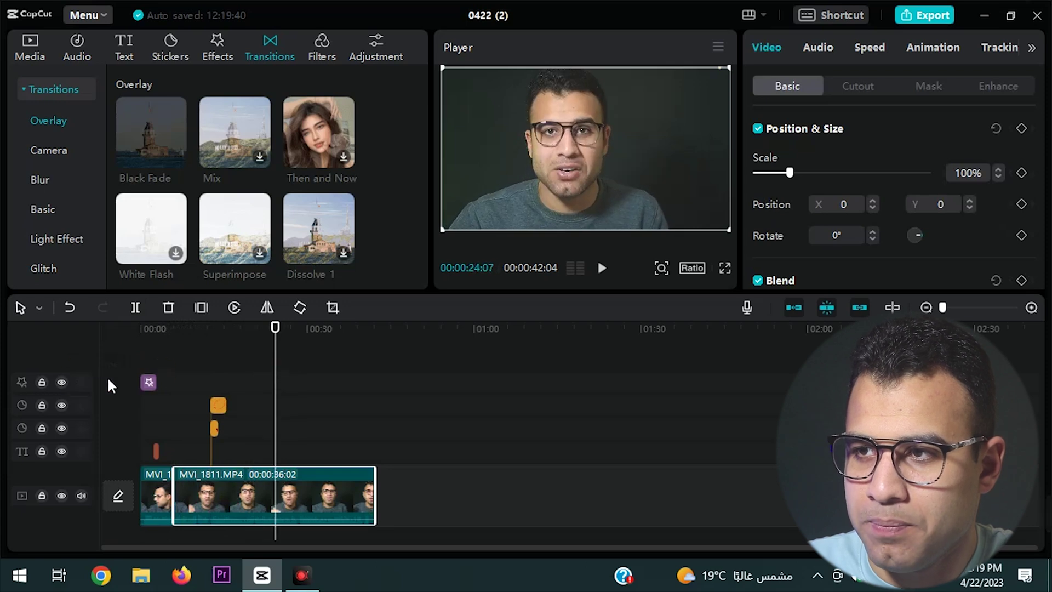
left_click(135, 308)
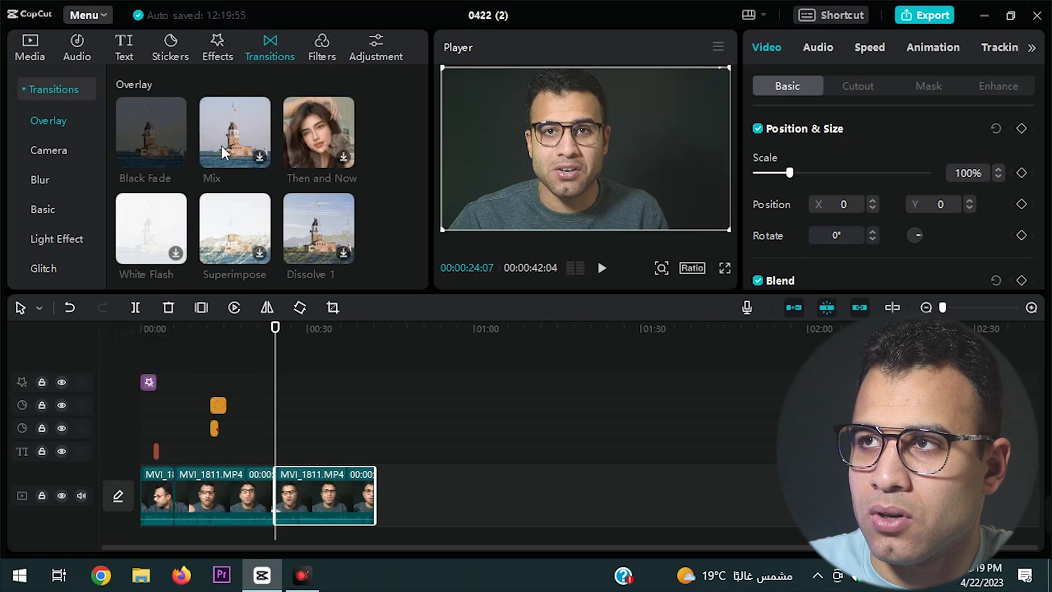
Try the Mix transition on the cut at 00:00:24:07, and undo both the transition and that split
left_click(238, 144)
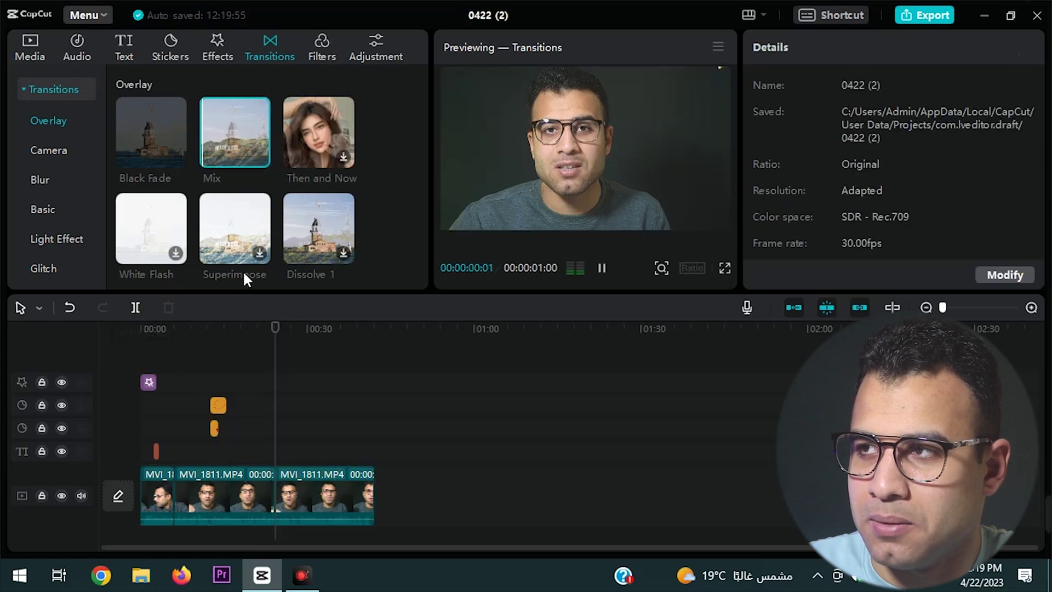
left_click(260, 158)
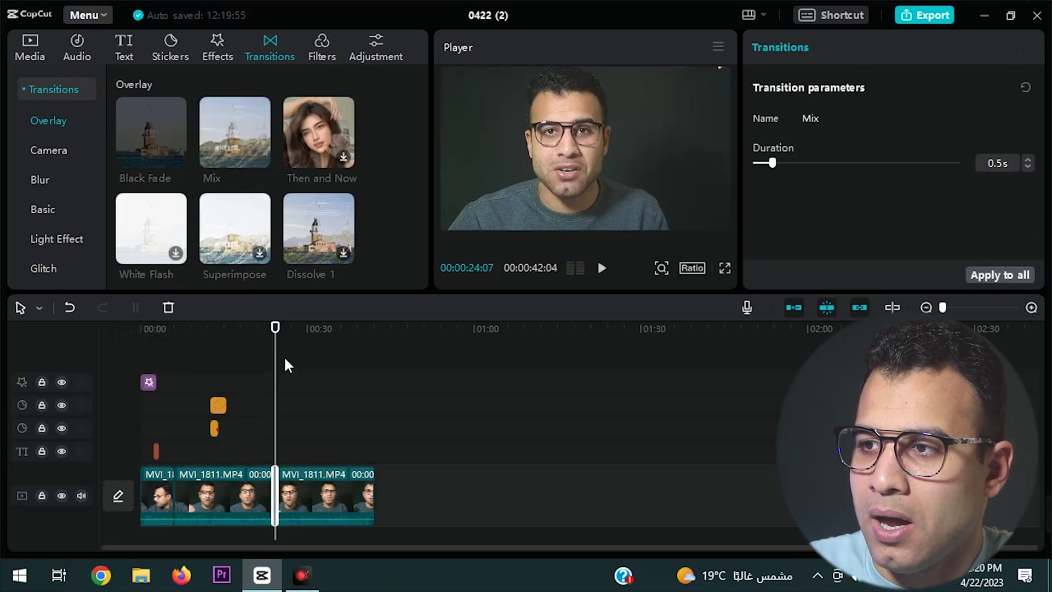
left_click_drag(274, 327, 271, 337)
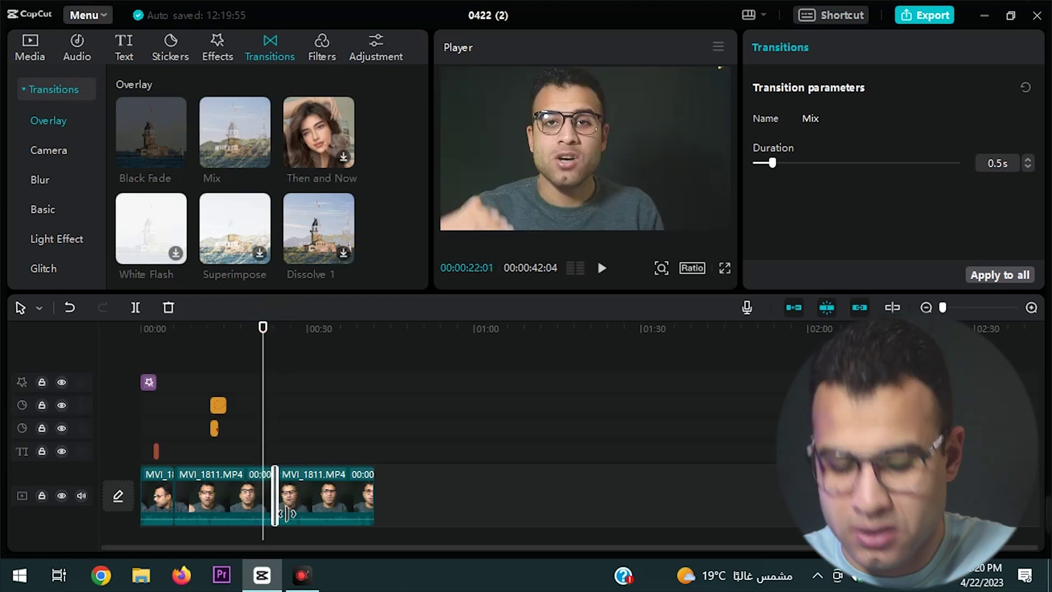
key("ctrl+z")
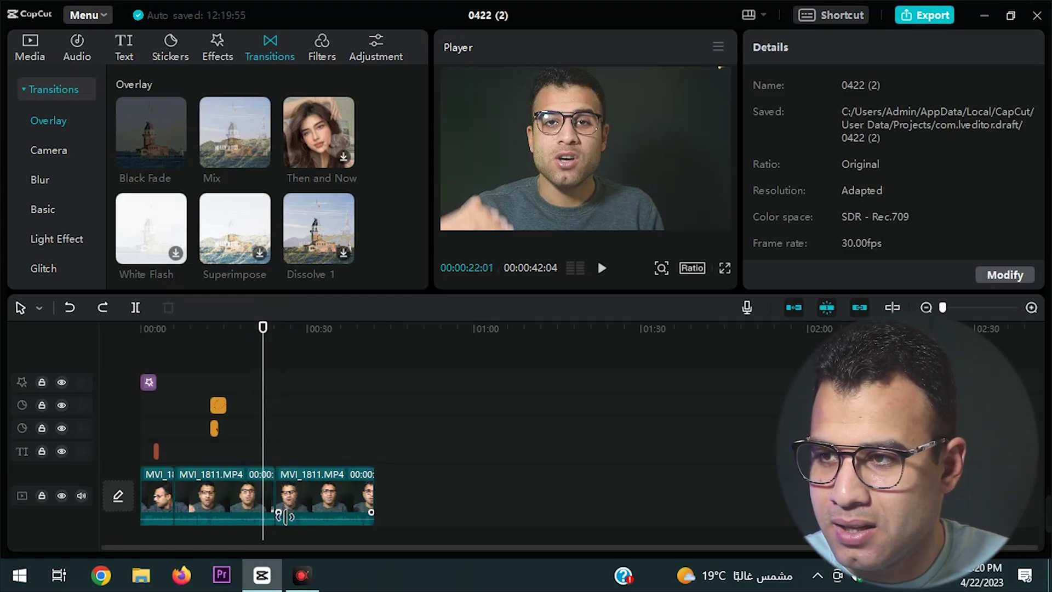
key("F4")
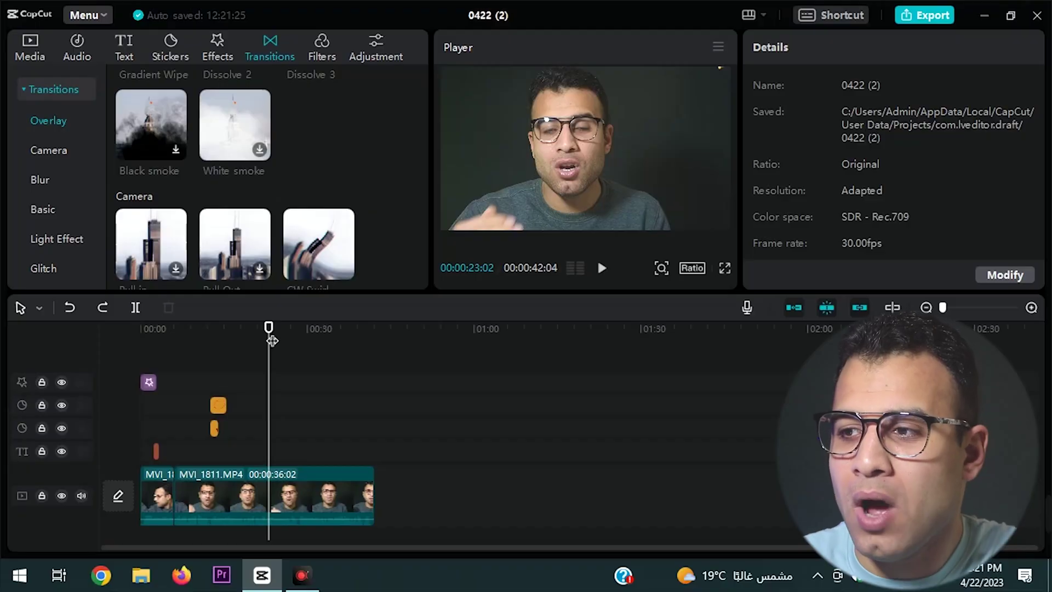
Split the second part of the clip at 00:00:31:19
left_click_drag(280, 330, 317, 340)
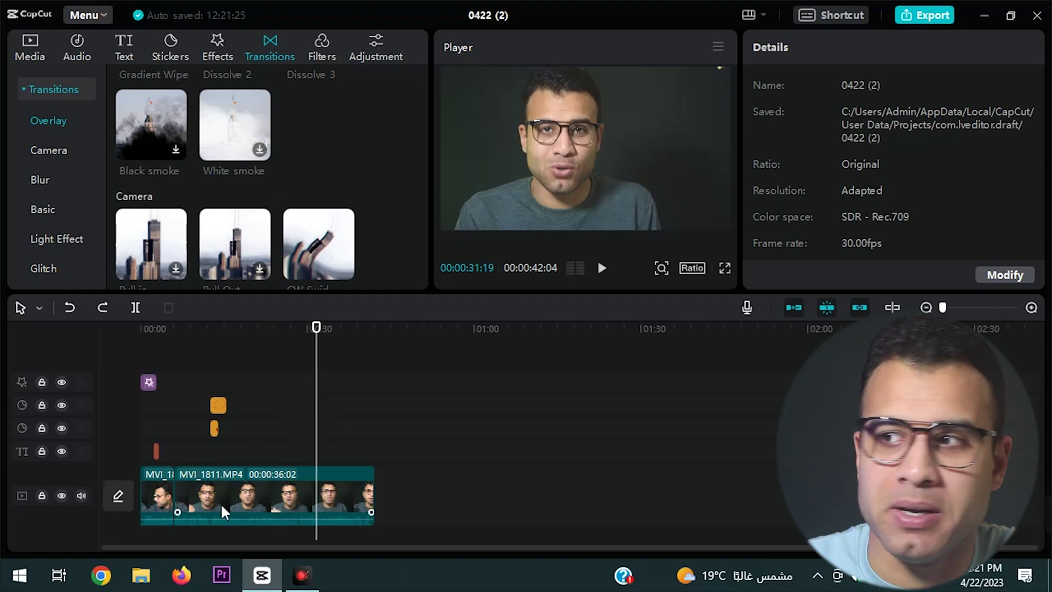
left_click(134, 307)
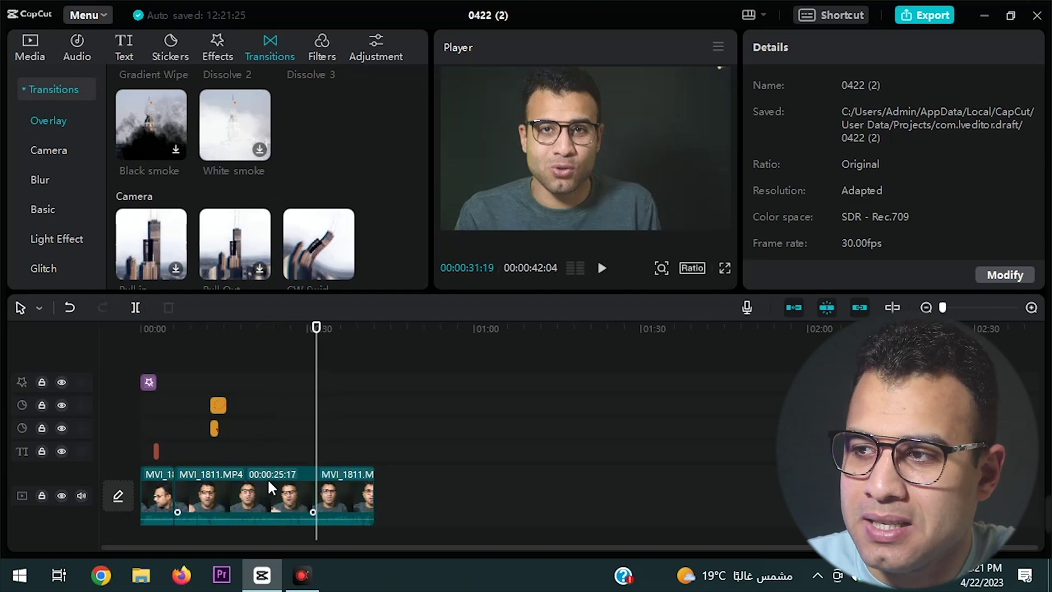
left_click_drag(326, 331, 352, 332)
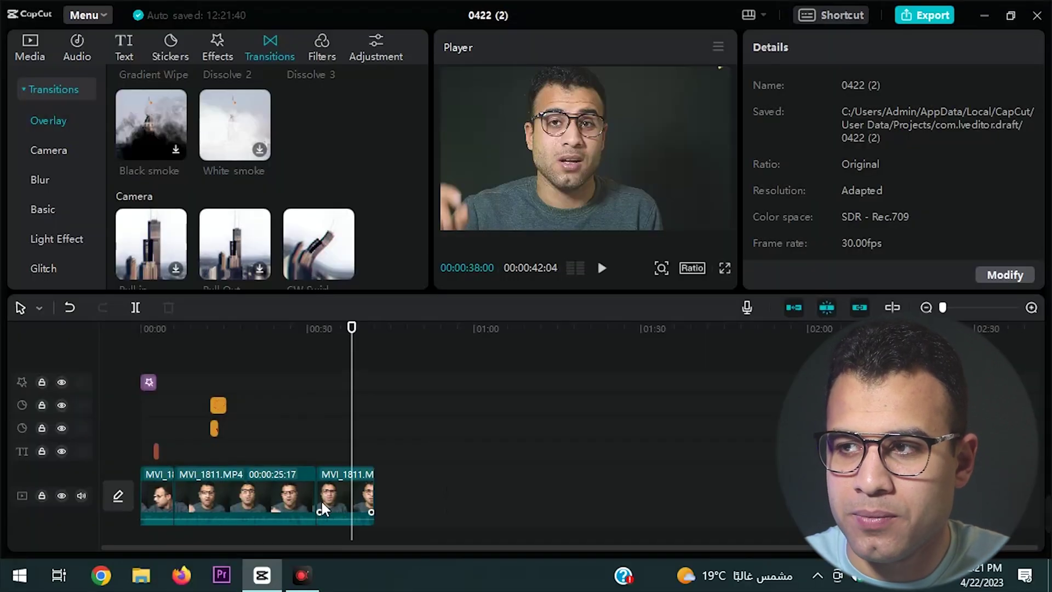
Download the White Flash and Superimpose transitions, and add the Dissolve 1 transition to the cut at 00:00:31:19
left_click(264, 52)
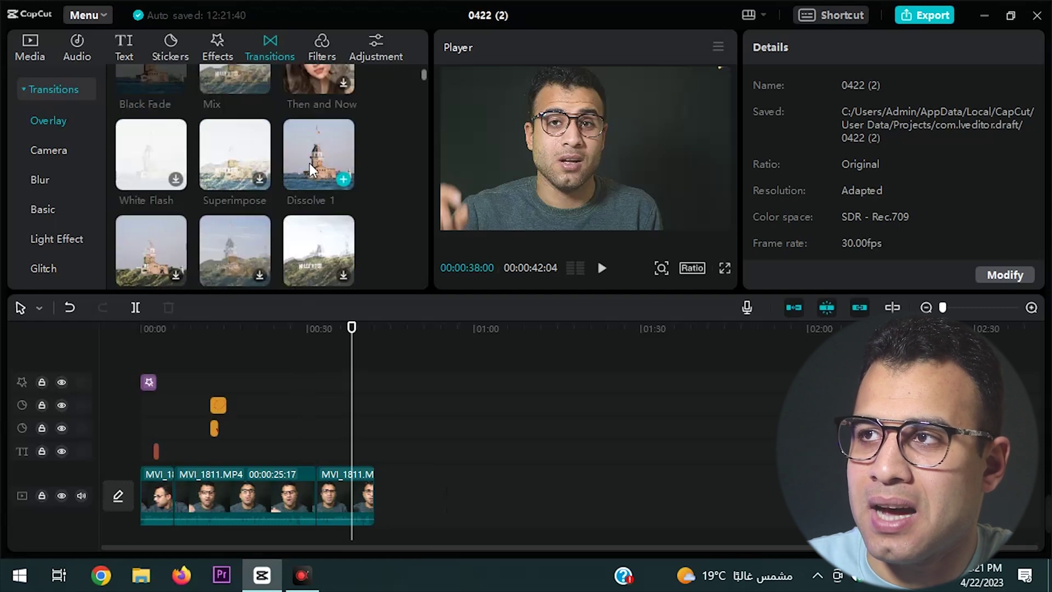
left_click(264, 31)
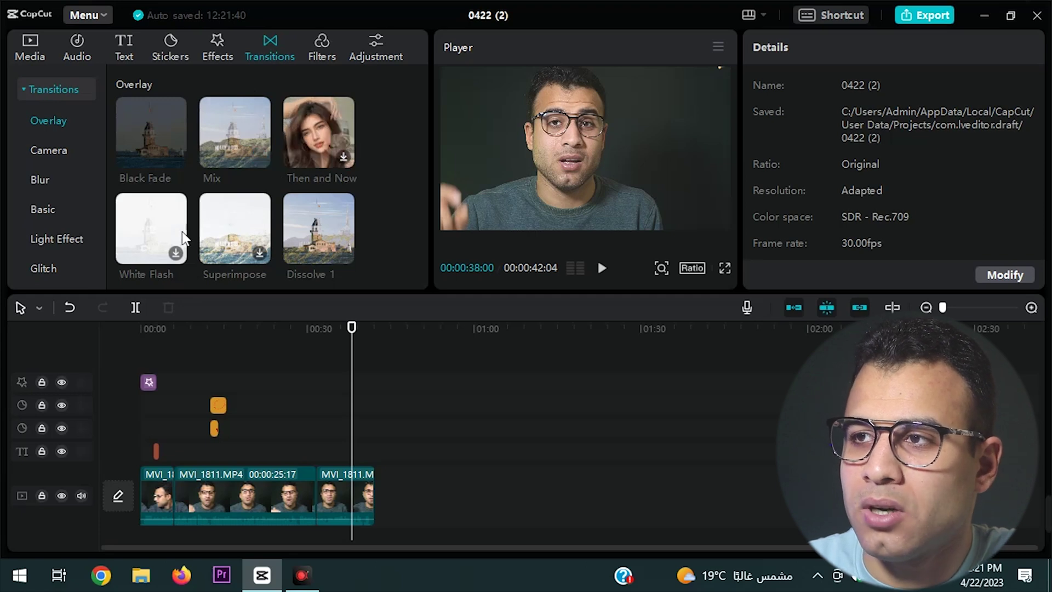
left_click_drag(356, 349, 324, 345)
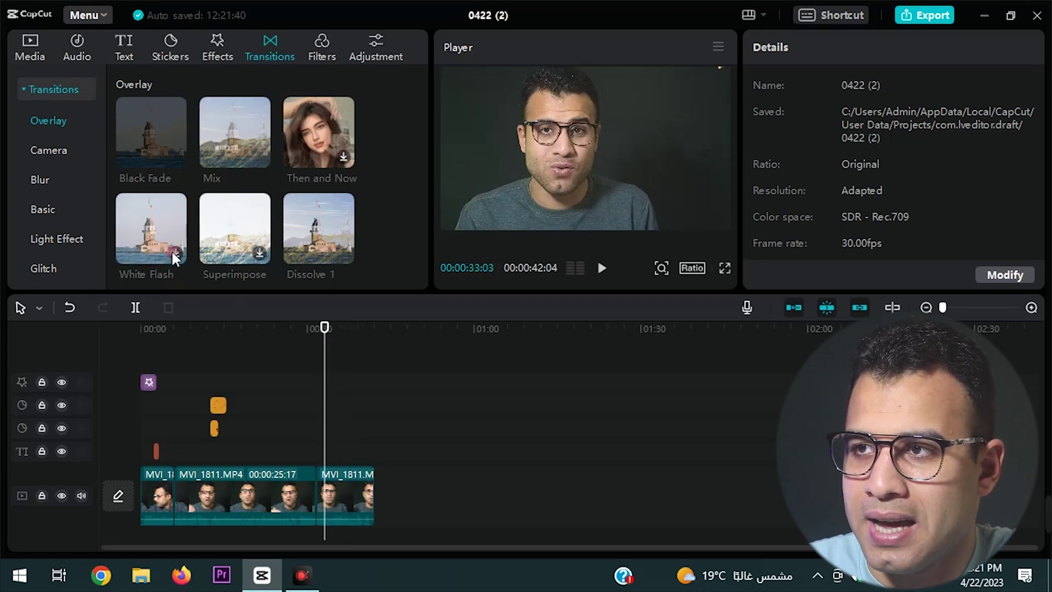
left_click(172, 252)
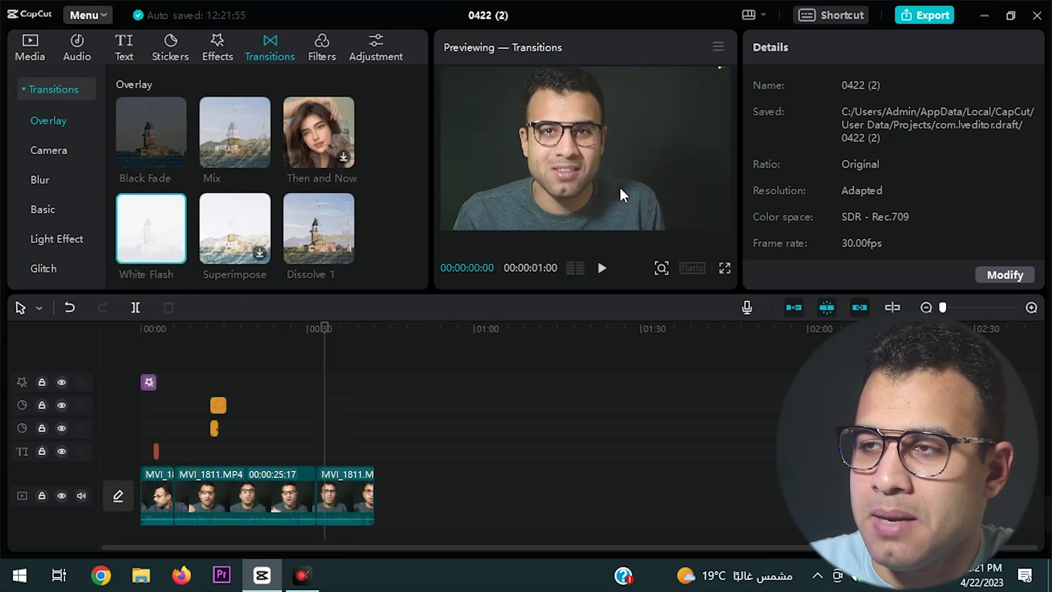
left_click(262, 254)
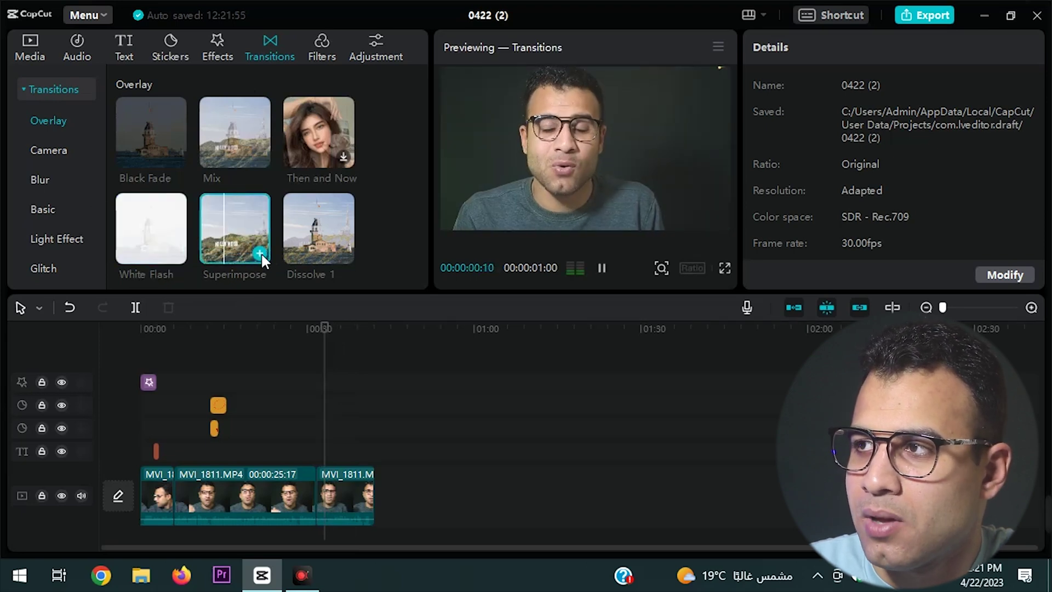
left_click(342, 254)
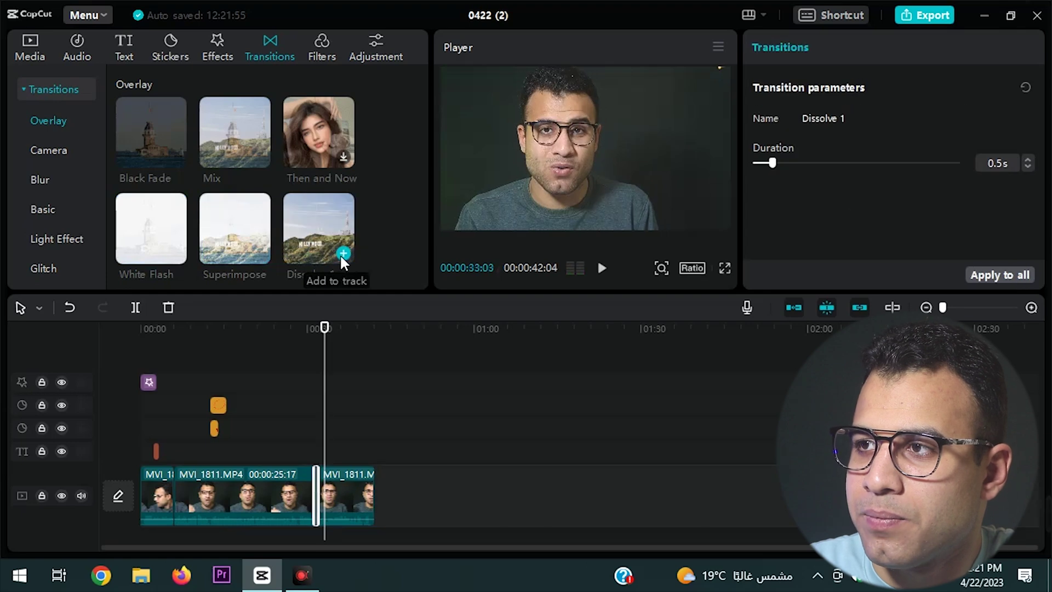
Preview the Dissolve 1, White smoke and Black smoke transitions in the Overlay category
left_click(320, 247)
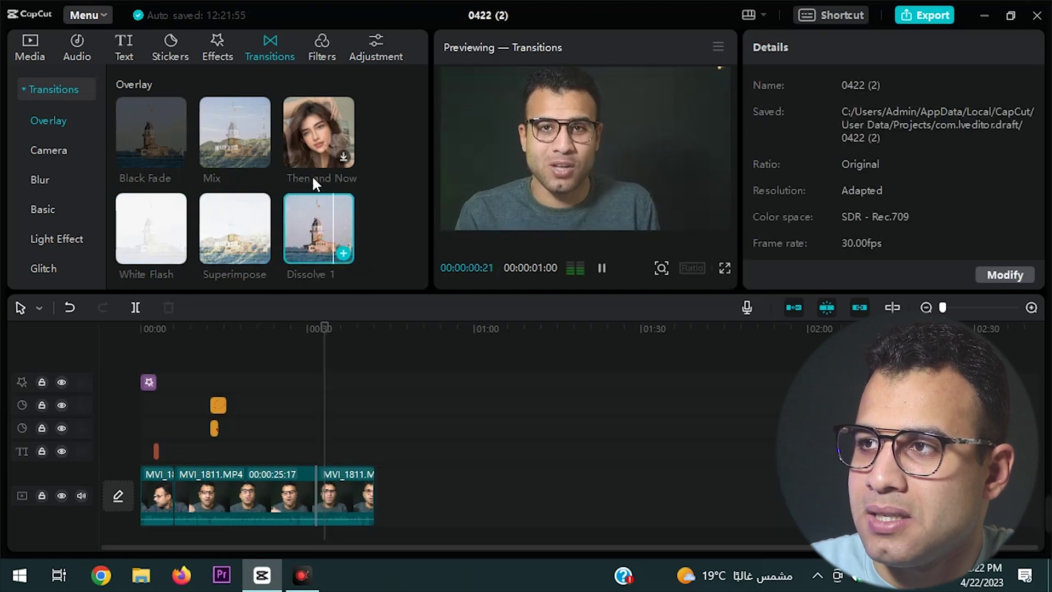
scroll(233, 173, "down", 3)
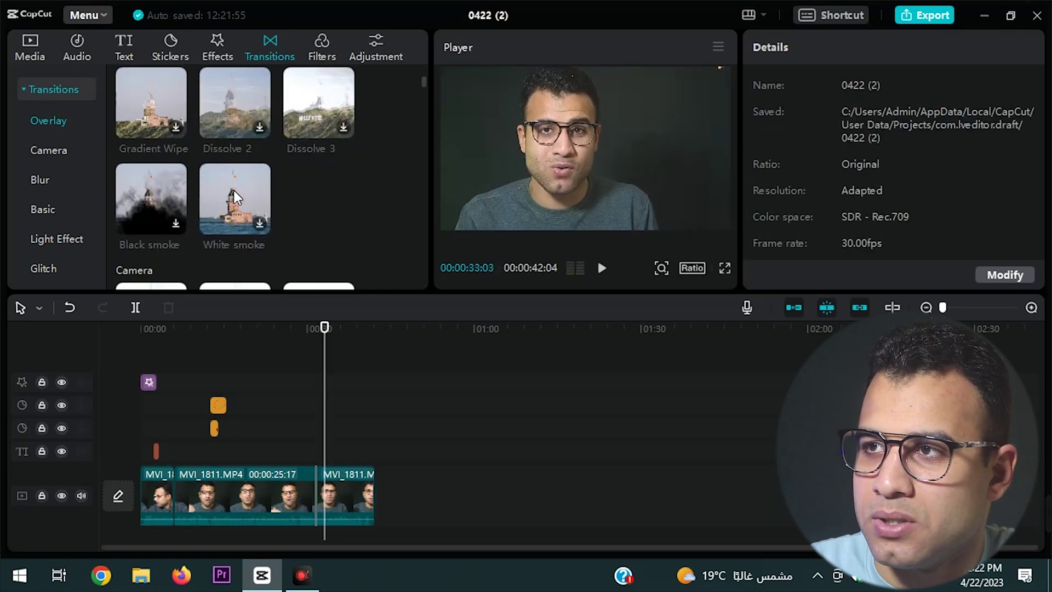
left_click(233, 189)
left_click(167, 229)
scroll(172, 221, "down", 2)
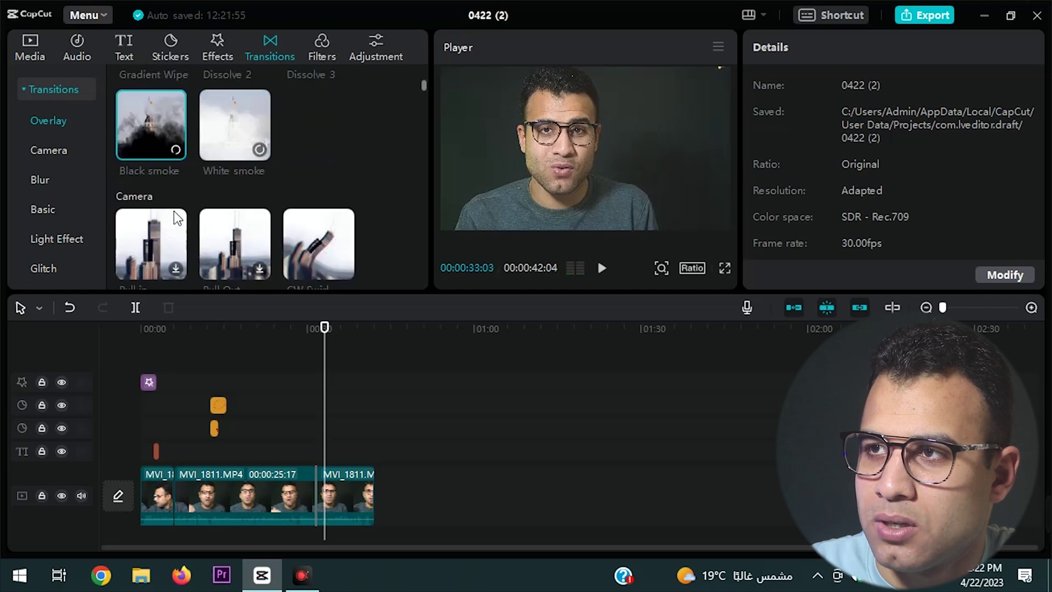
left_click(236, 156)
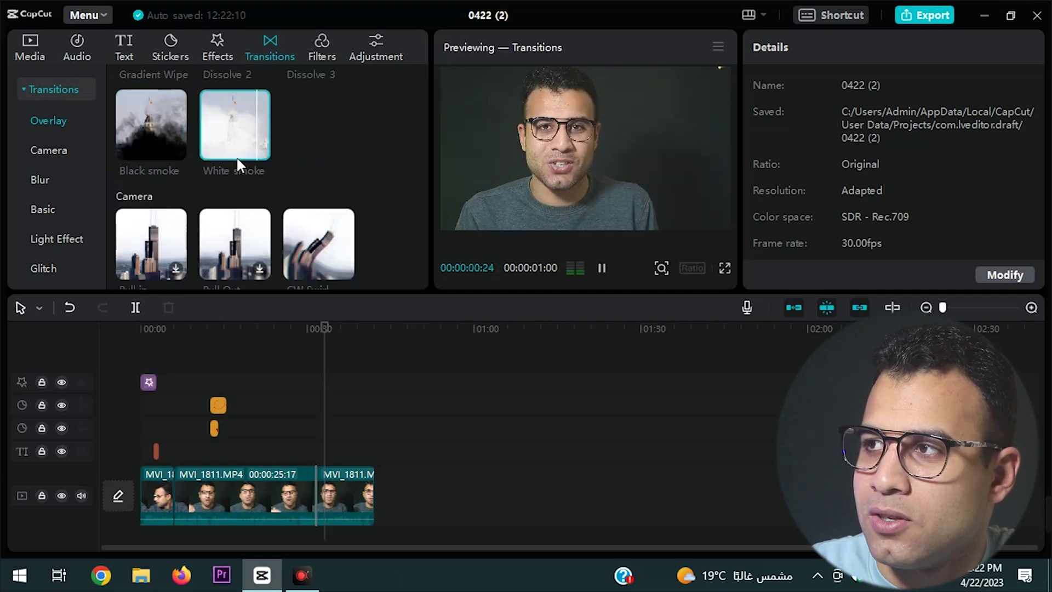
left_click(170, 114)
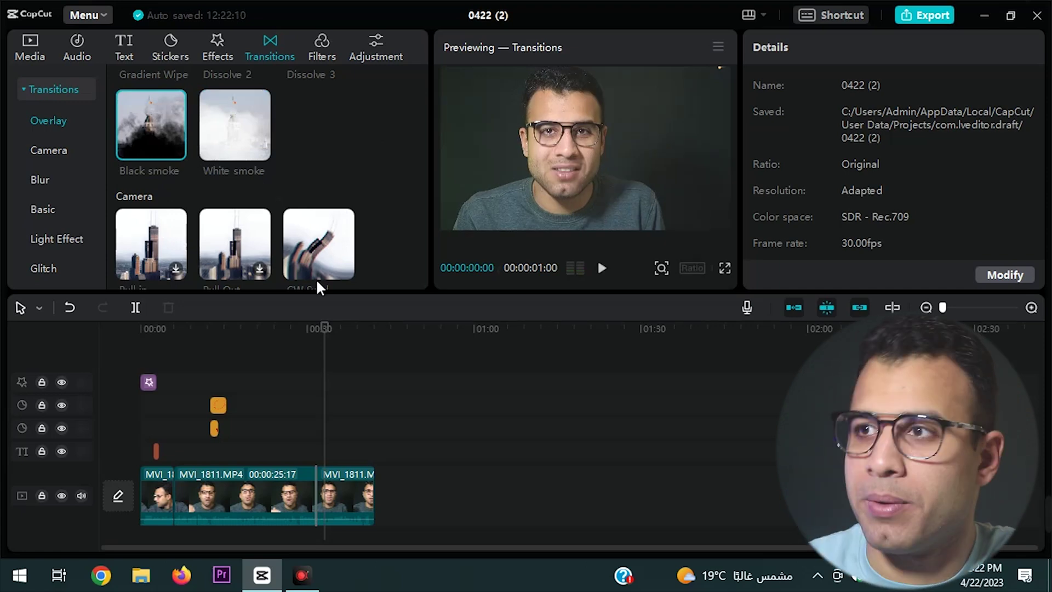
scroll(351, 219, "up", 4)
Open the filter library, download the Urbanoid filter and preview the Life II and Clear filters on the video
left_click(321, 50)
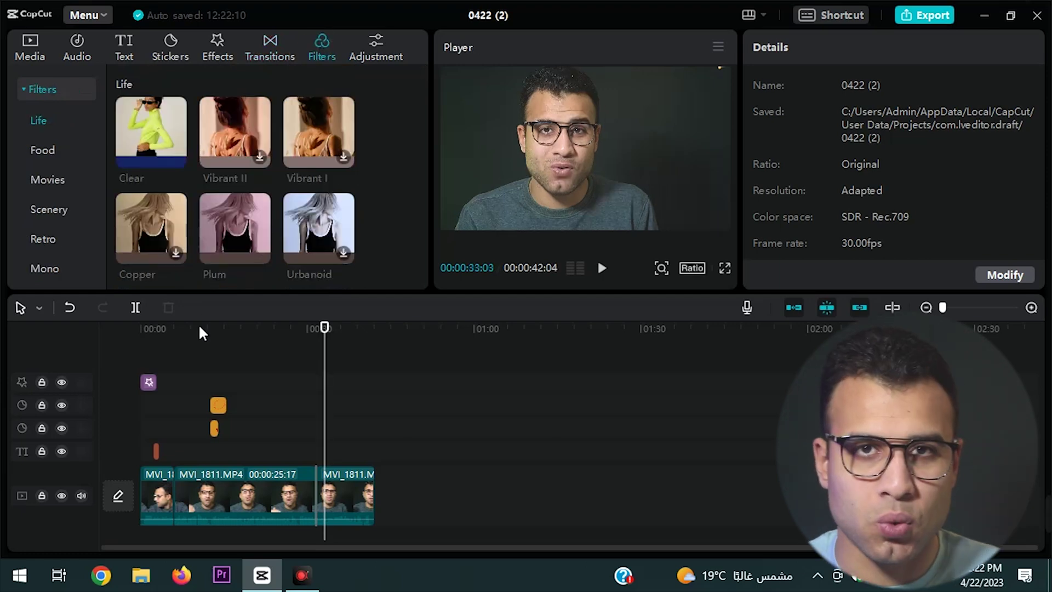
left_click(308, 230)
scroll(276, 212, "down", 2)
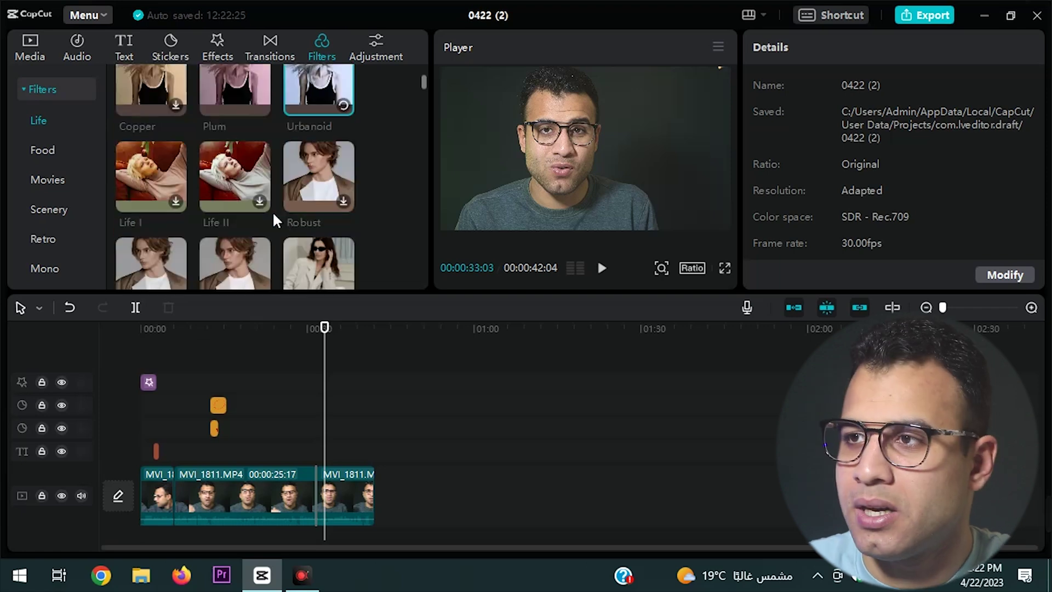
left_click(227, 182)
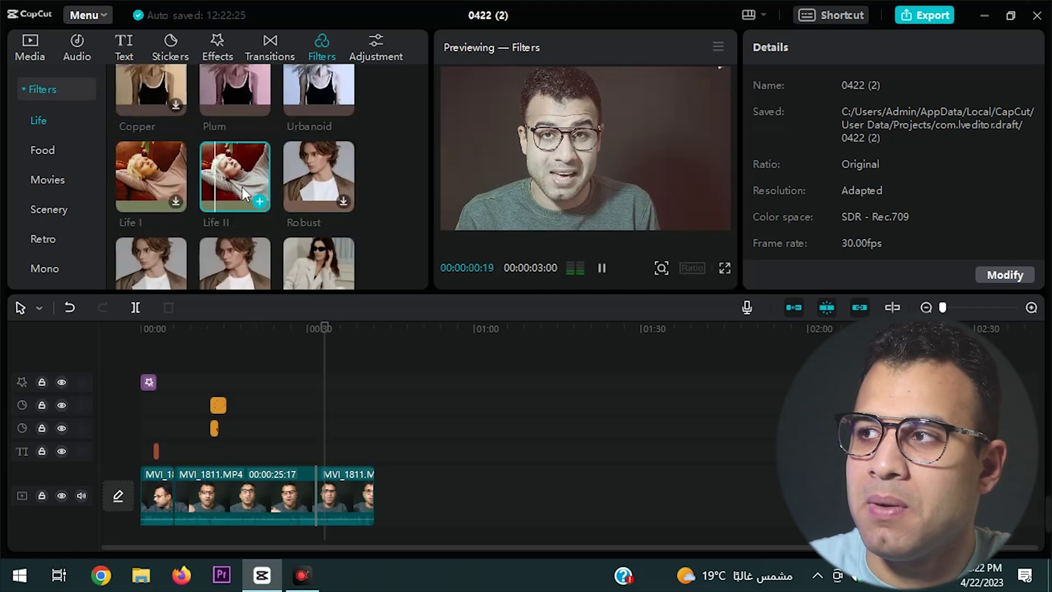
scroll(274, 170, "up", 3)
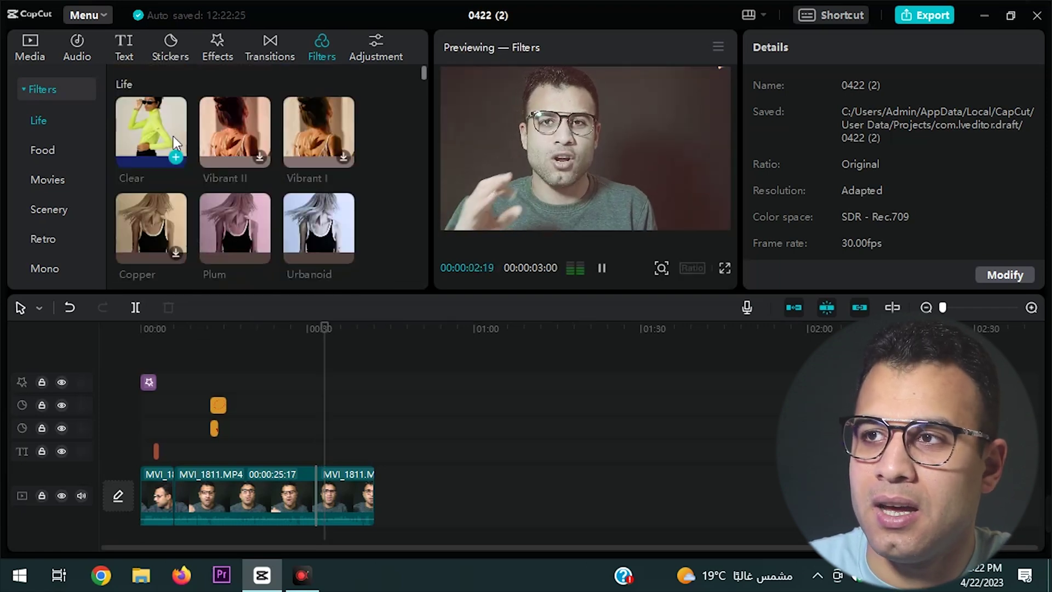
left_click(159, 136)
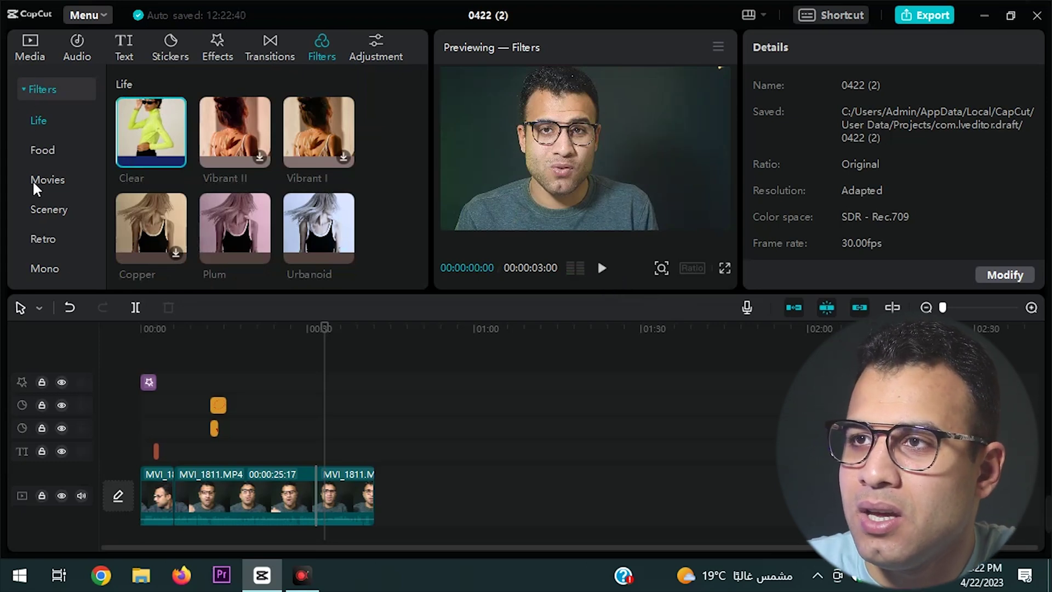
Browse the Food, Movies, Scenery, Retro and Mono filter categories
left_click(41, 148)
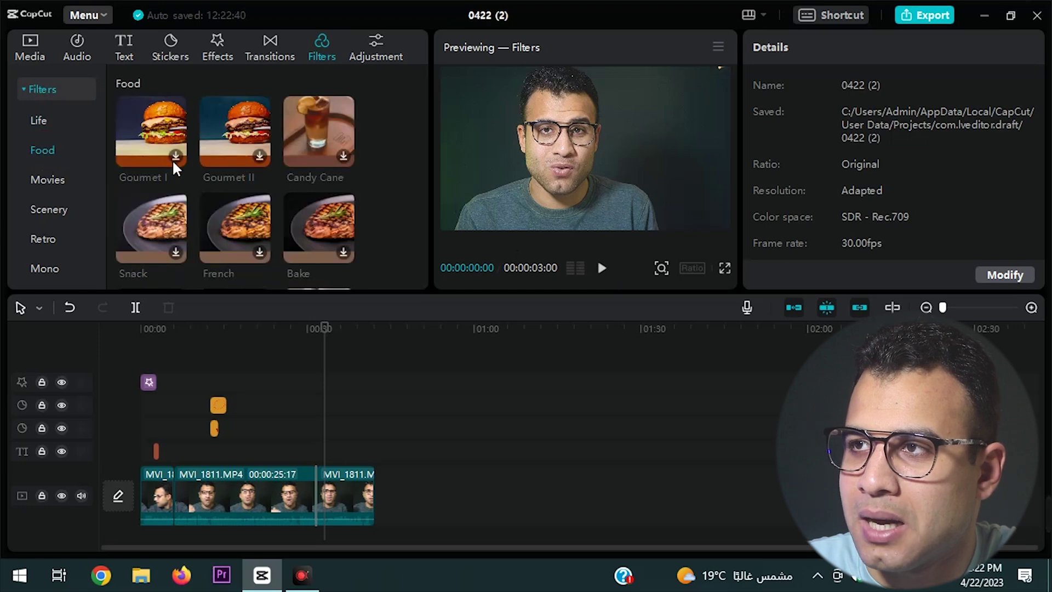
left_click(44, 181)
left_click(47, 215)
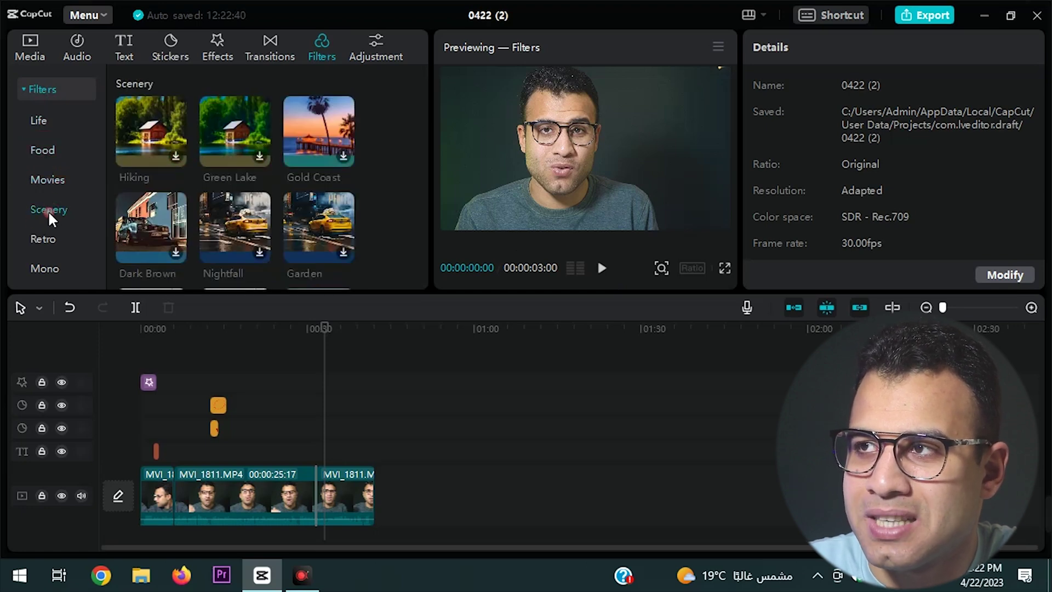
left_click(67, 183)
left_click(57, 209)
left_click(51, 241)
scroll(52, 266, "down", 1)
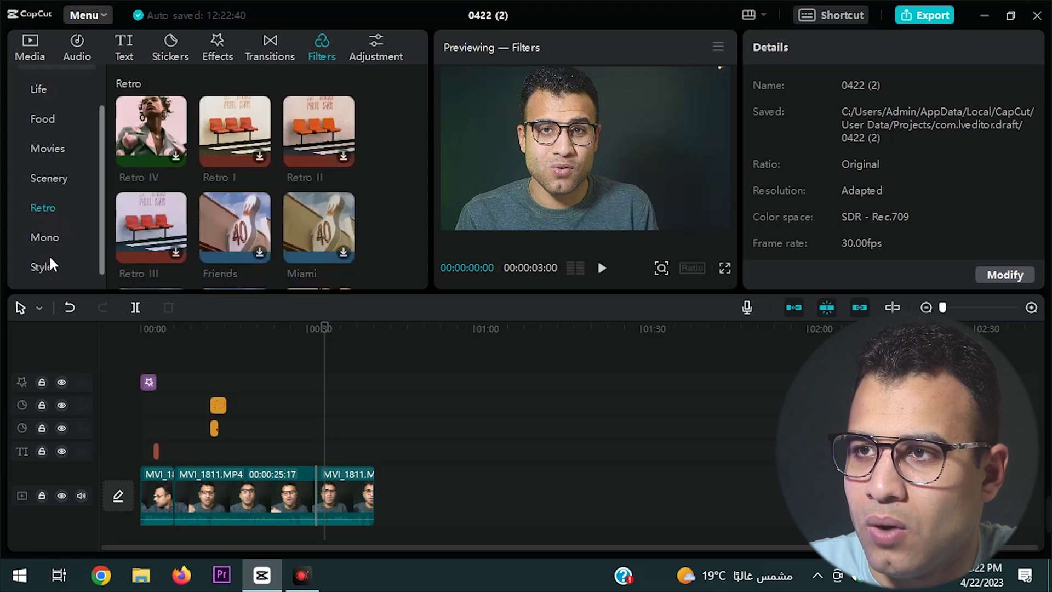
left_click(57, 240)
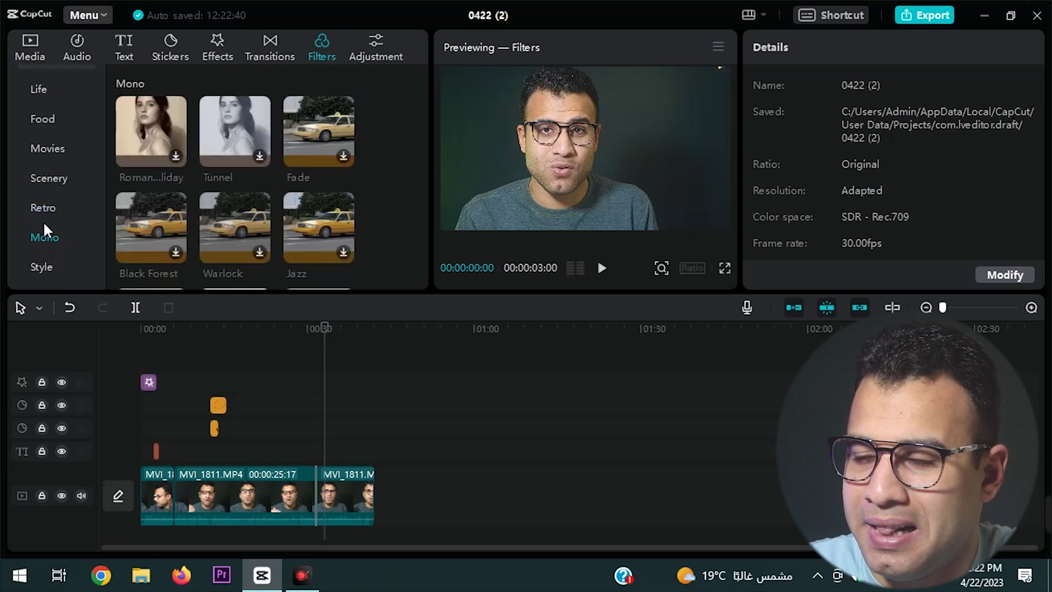
scroll(41, 241, "up", 1)
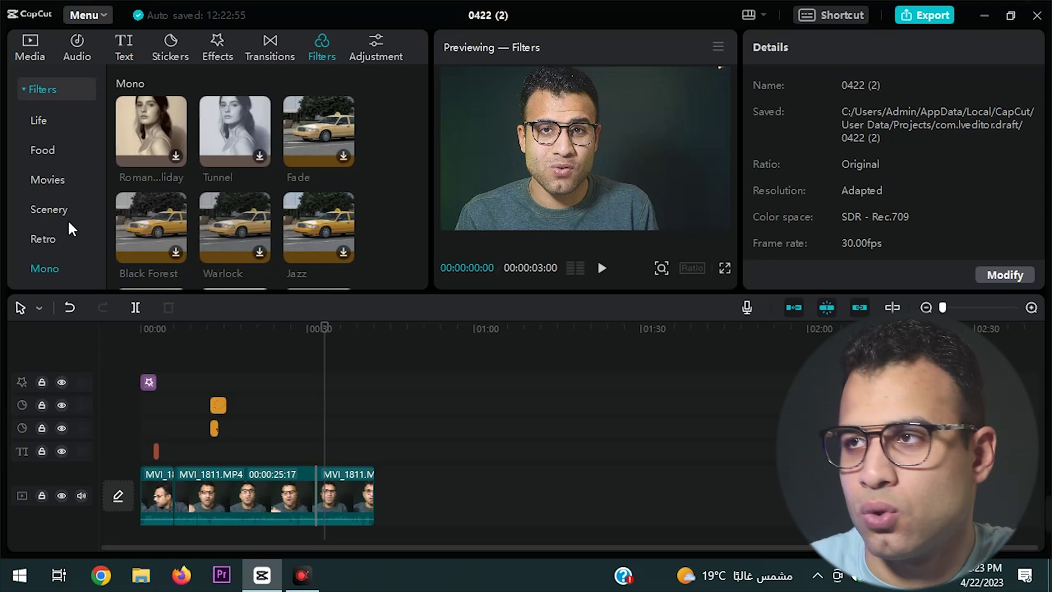
Open the adjustment library and look at its Custom adjustment preset
left_click(375, 57)
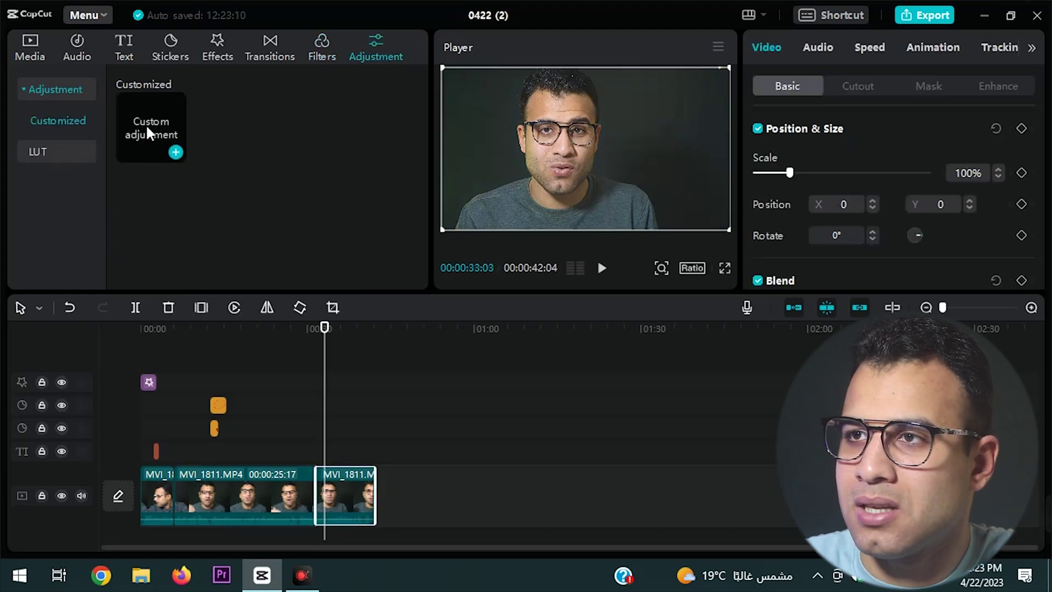
left_click(159, 139)
left_click(78, 186)
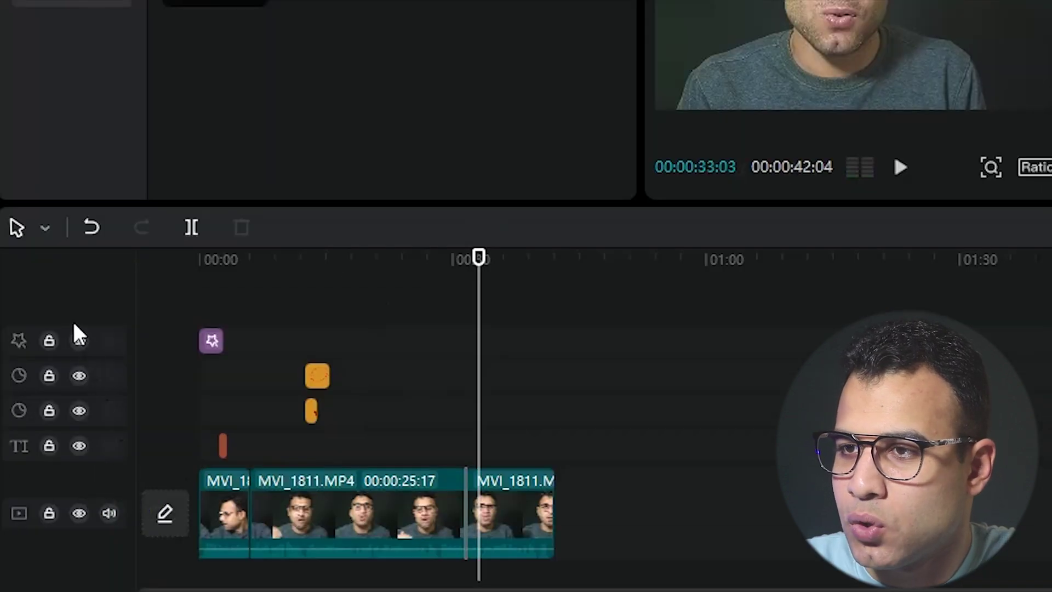
Move the playhead to the stickers at 00:00:12:17, and hide and unhide the circle sticker's track
left_click_drag(430, 274, 322, 303)
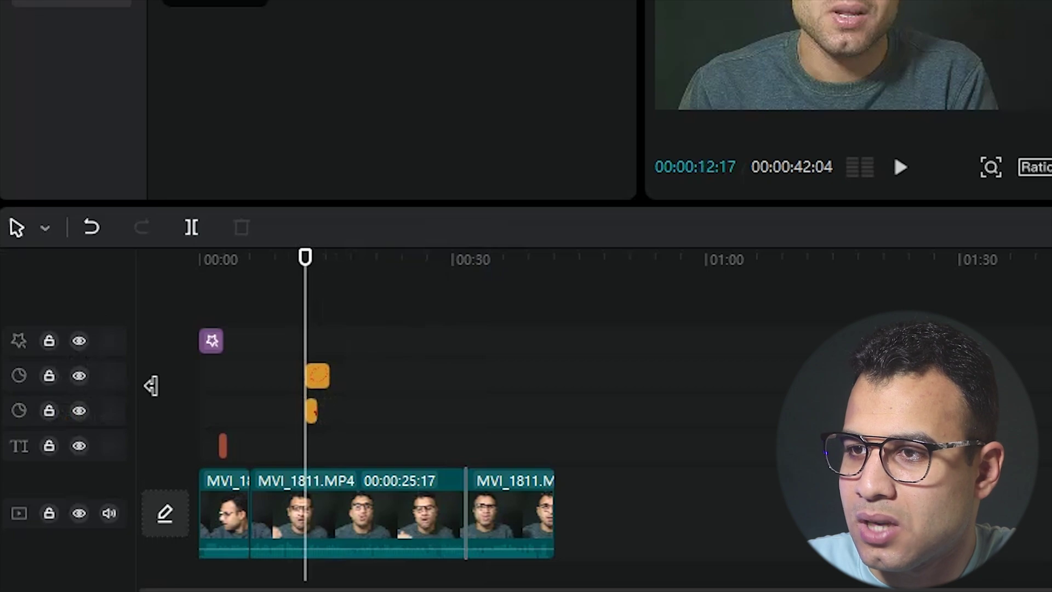
left_click(80, 376)
left_click(80, 375)
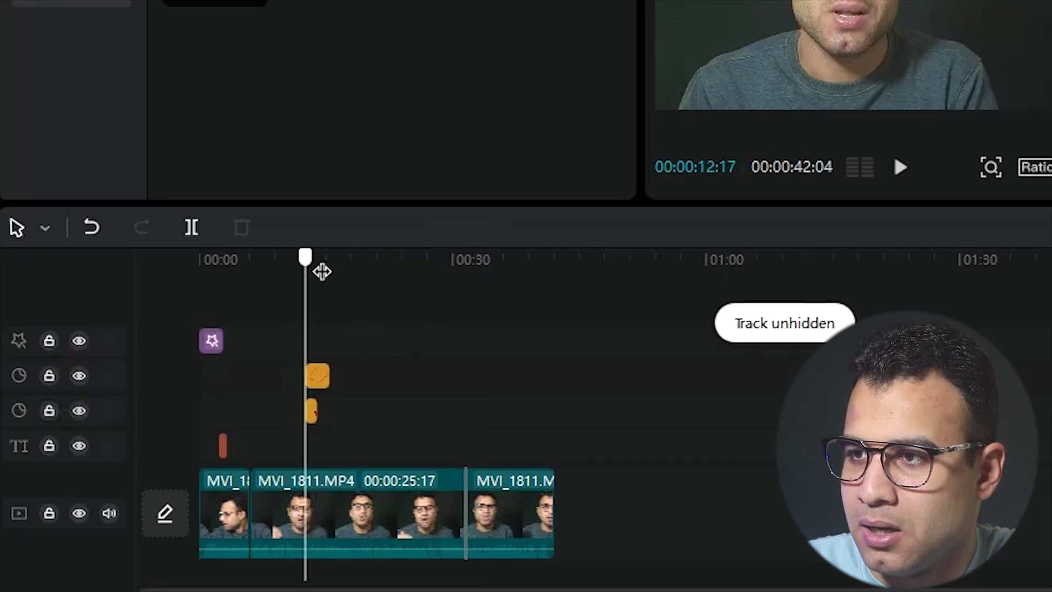
Extend the arrow sticker to about 00:00:34 and the circle sticker to about 00:00:35 on the timeline
left_click(322, 373)
left_click_drag(329, 425, 499, 448)
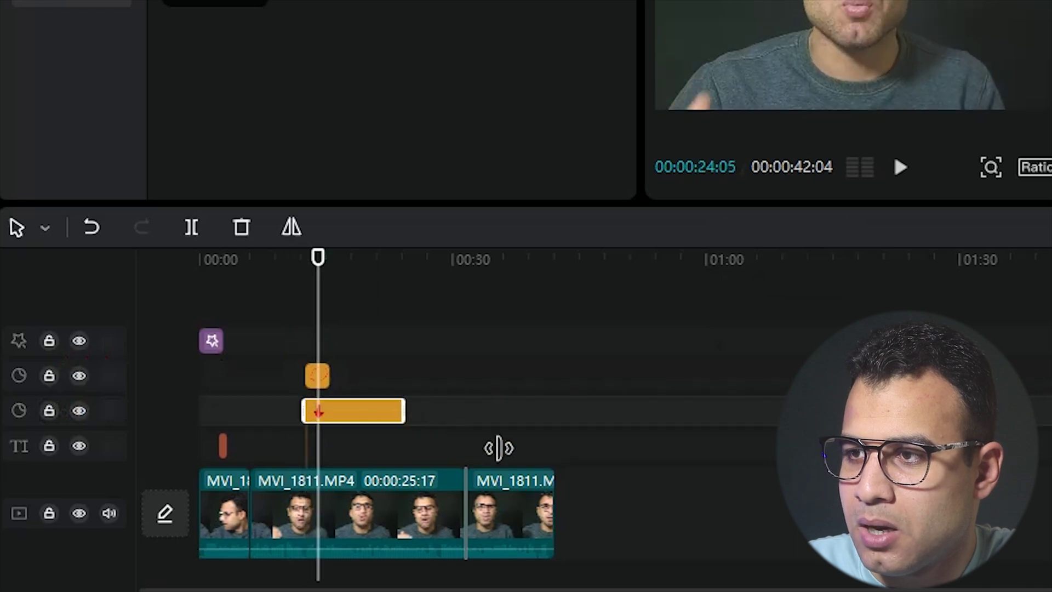
left_click_drag(330, 378, 501, 391)
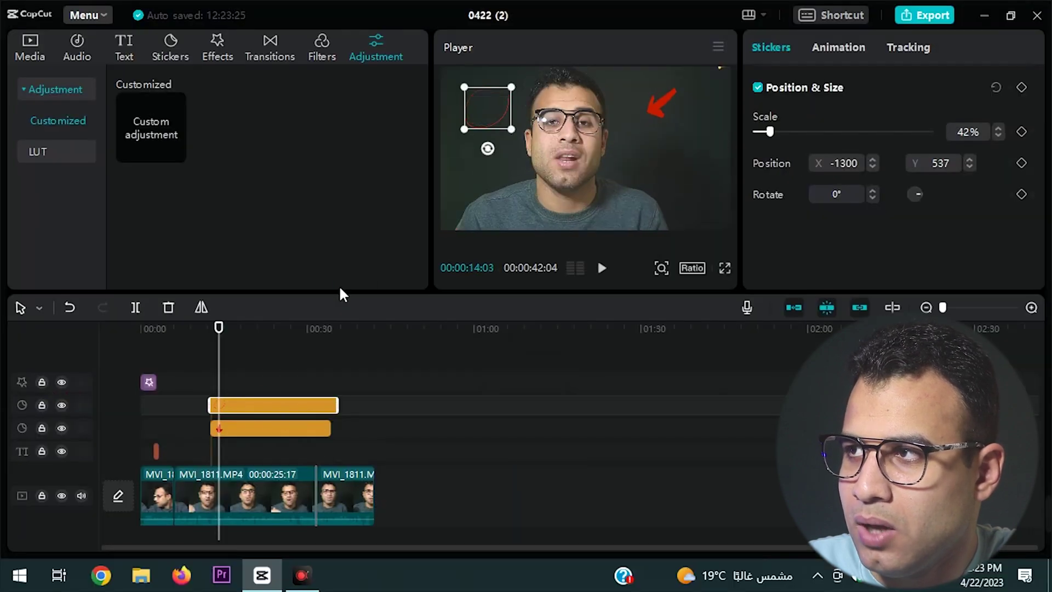
Select the arrow sticker, and hide and unhide its track
left_click(229, 413)
left_click(218, 429)
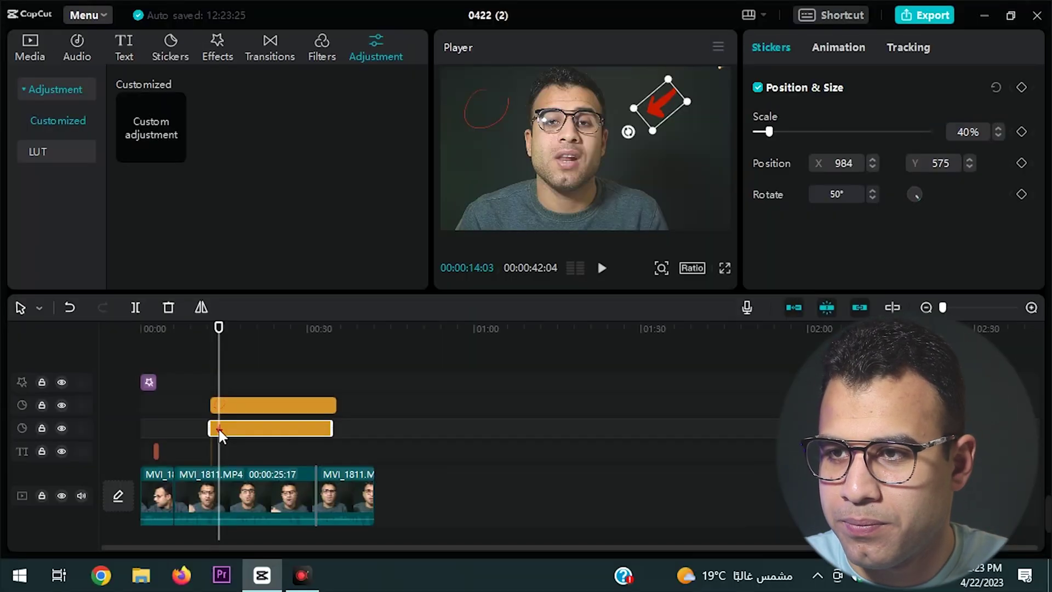
left_click(60, 429)
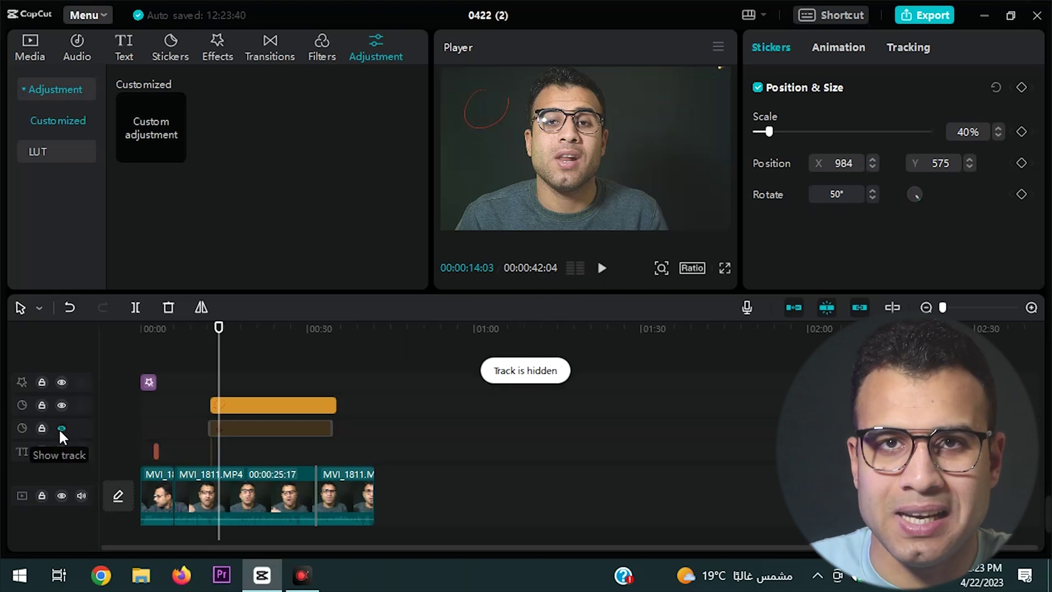
left_click(59, 430)
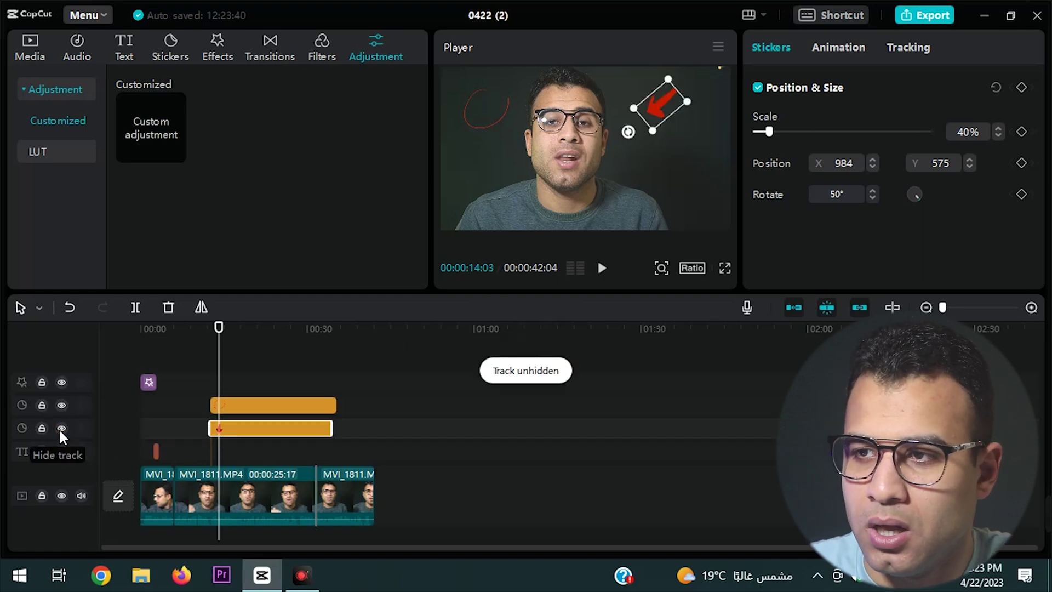
Lock the arrow sticker's track, try to select something on it, and unlock the track again
left_click(40, 425)
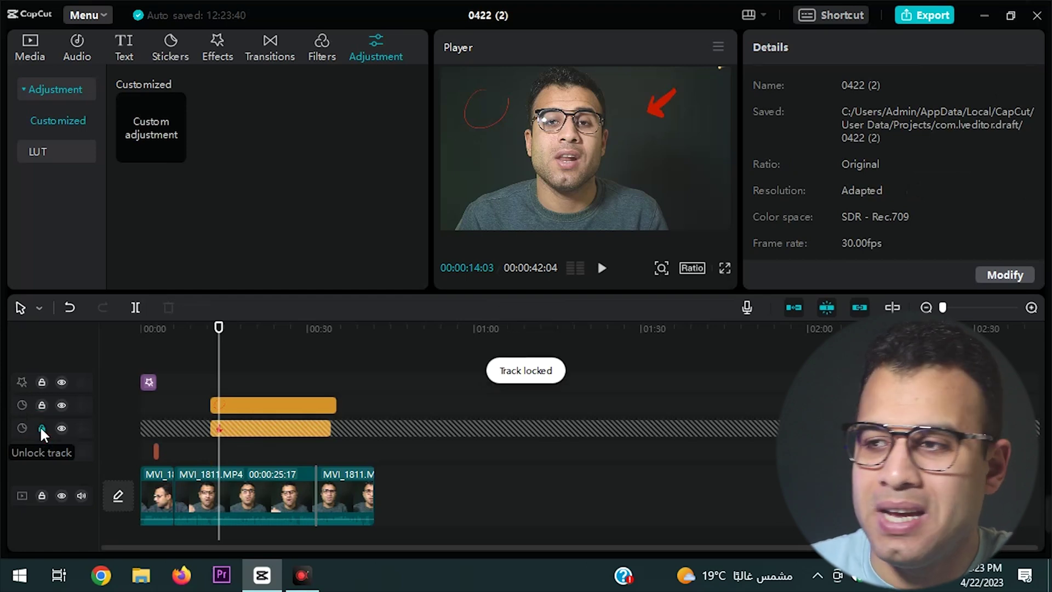
left_click(351, 433)
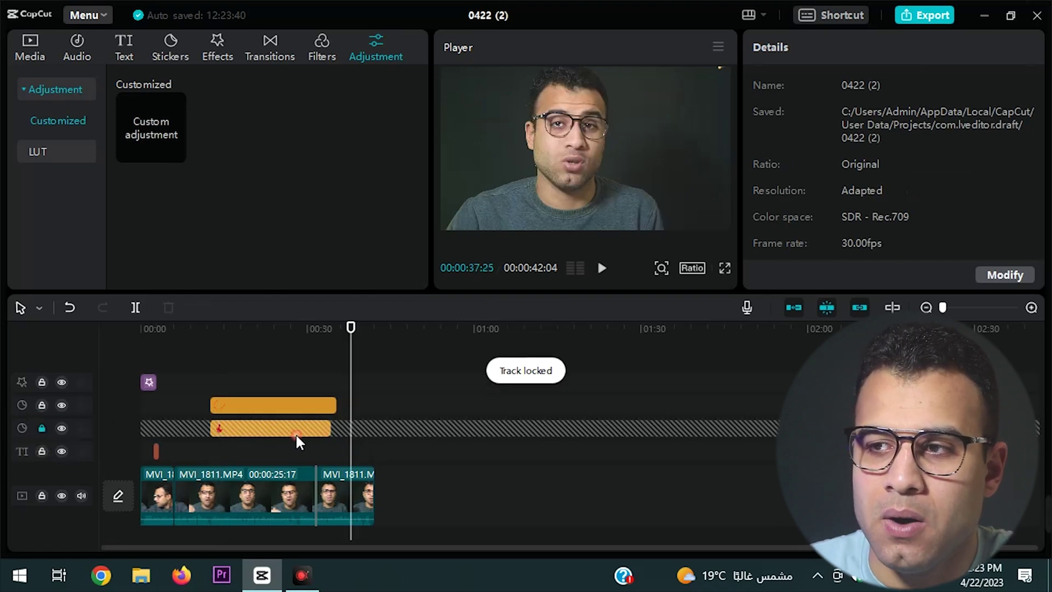
left_click(40, 428)
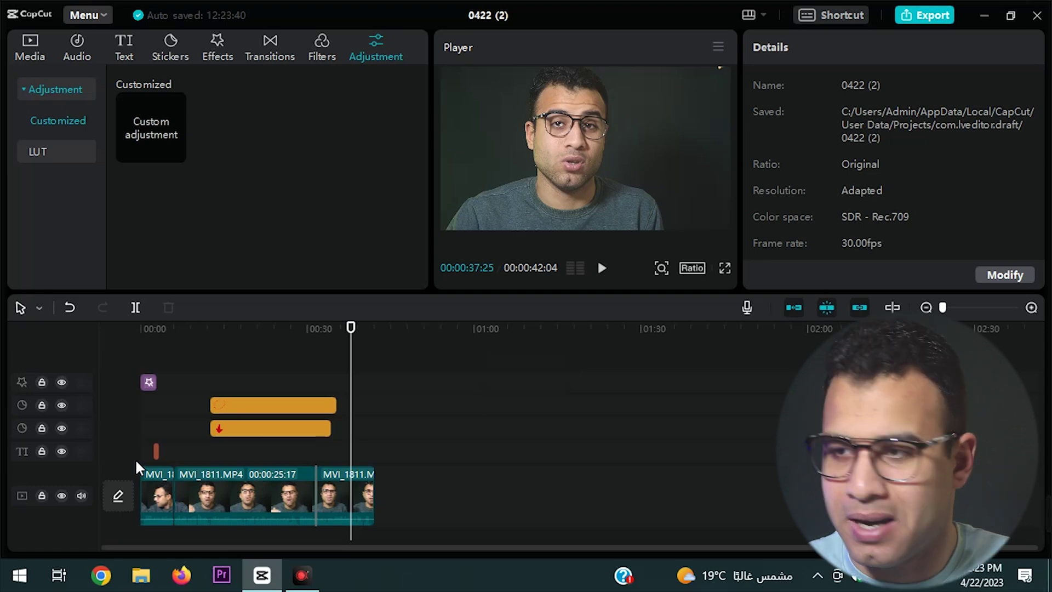
Delete the last and first parts of MVI_1811.MP4, keeping only the middle part
left_click_drag(374, 497, 305, 501)
left_click(305, 502)
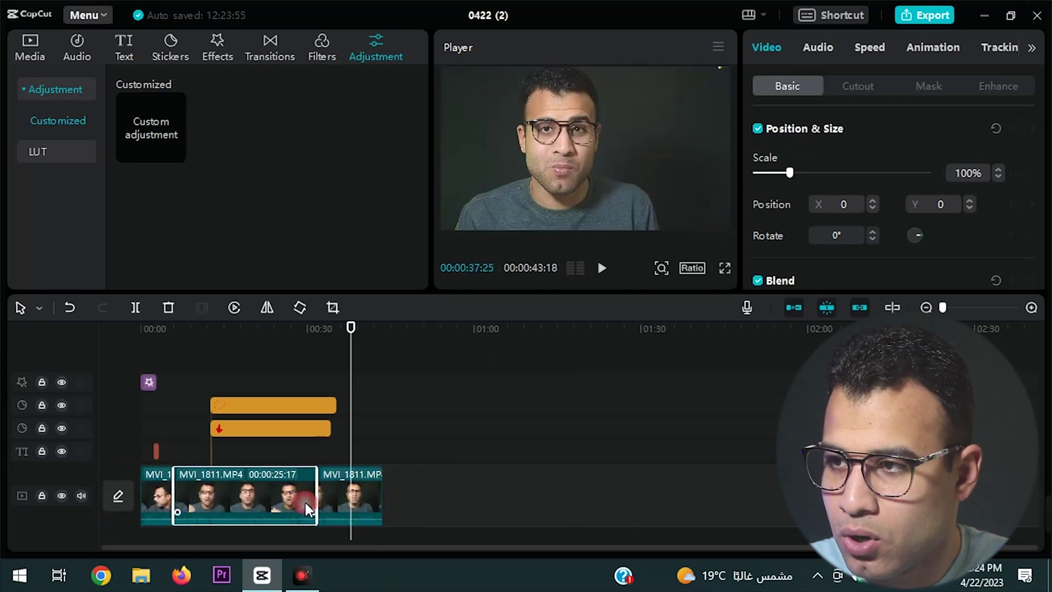
left_click(331, 485)
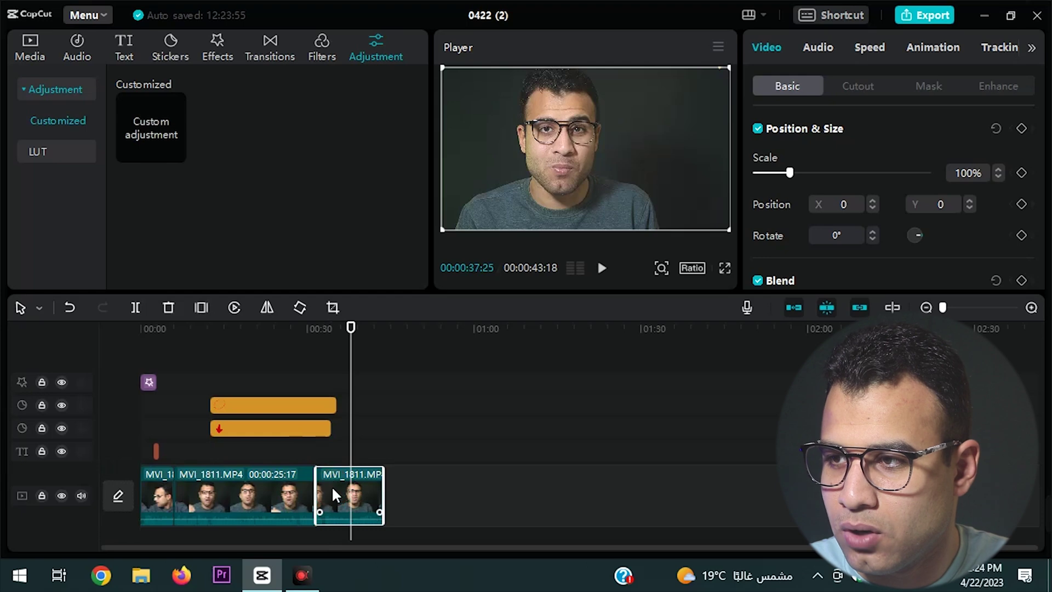
key("Delete")
left_click(293, 494)
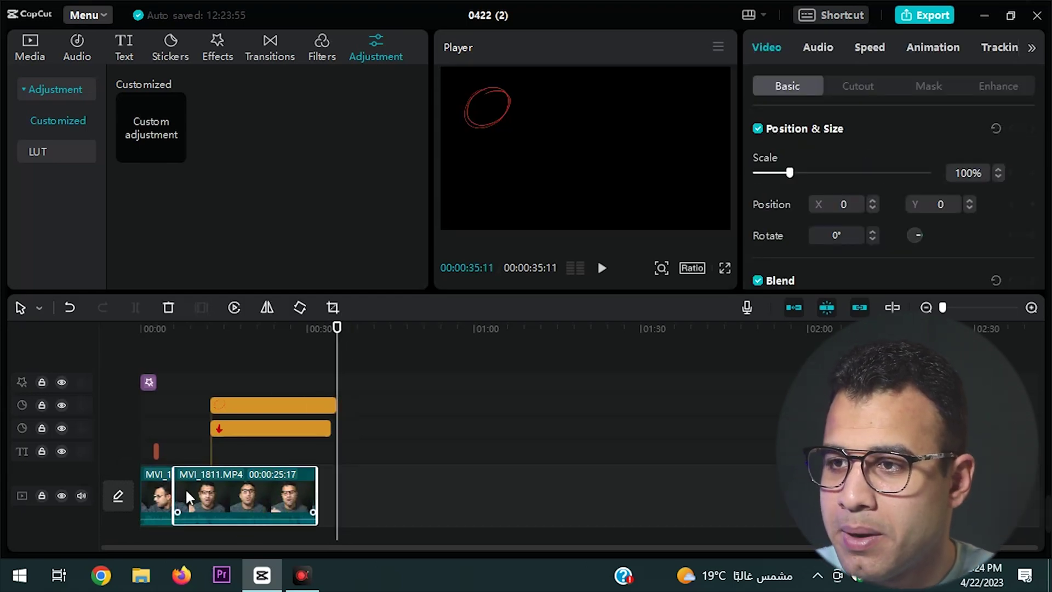
left_click(166, 507)
key("Delete")
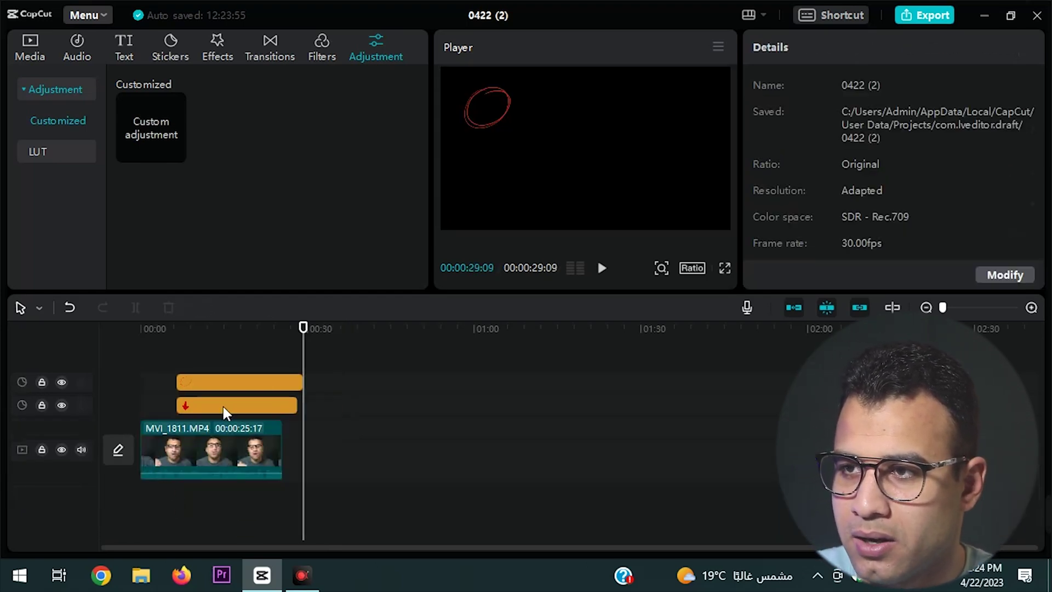
Move the arrow and circle stickers to the start of the timeline and trim both to the clip's end at 00:00:25:17
left_click_drag(226, 406, 173, 406)
left_click_drag(264, 408, 295, 419)
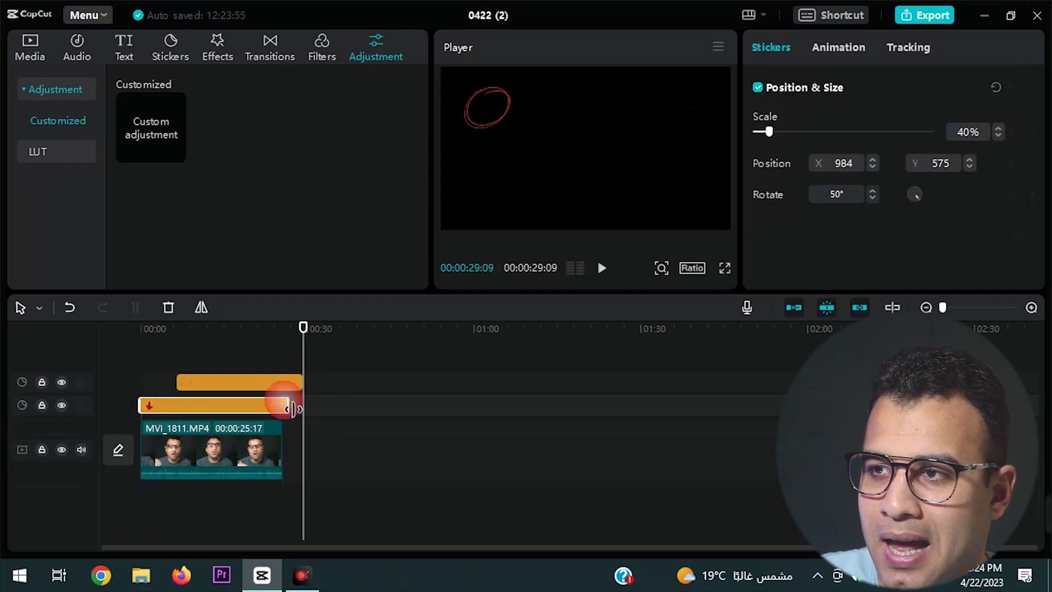
left_click_drag(248, 385, 210, 385)
left_click_drag(296, 407, 284, 395)
left_click(289, 387)
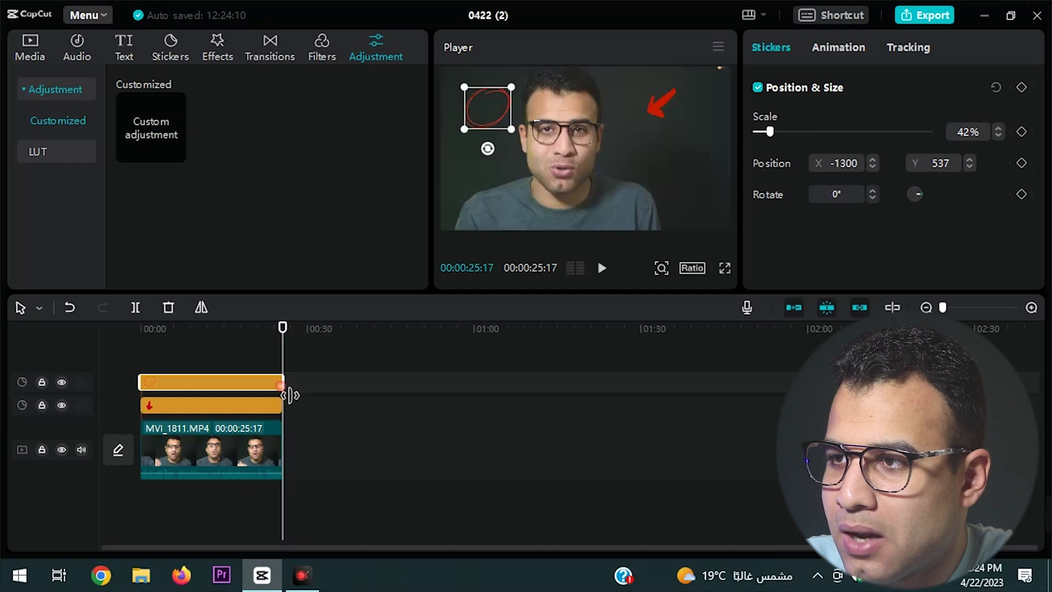
Select the MVI_1811.MP4 clip and set its normal playback speed to 8.0x
left_click(247, 331)
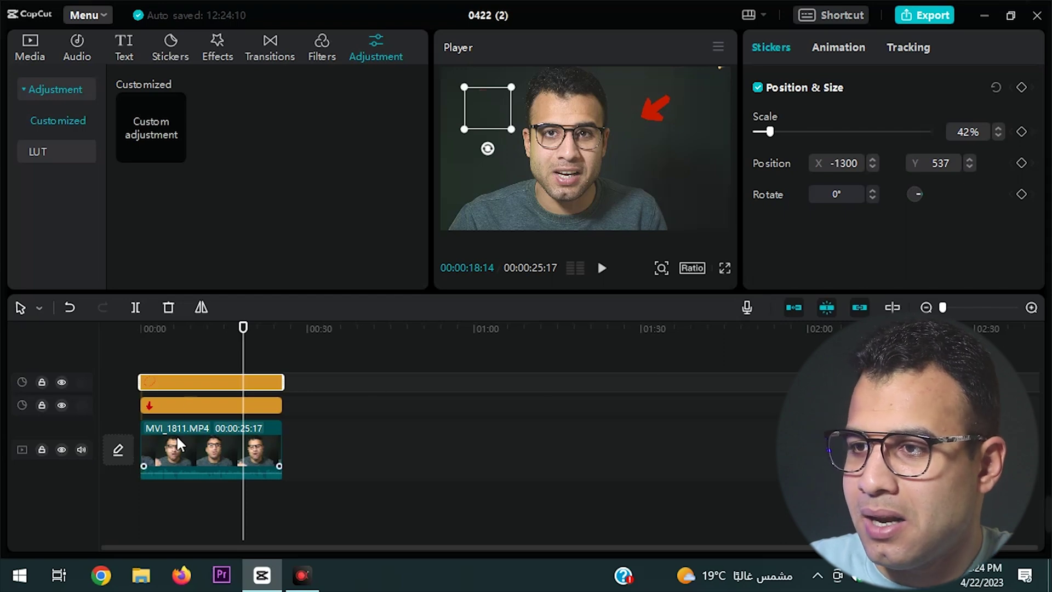
left_click(215, 455)
left_click(869, 47)
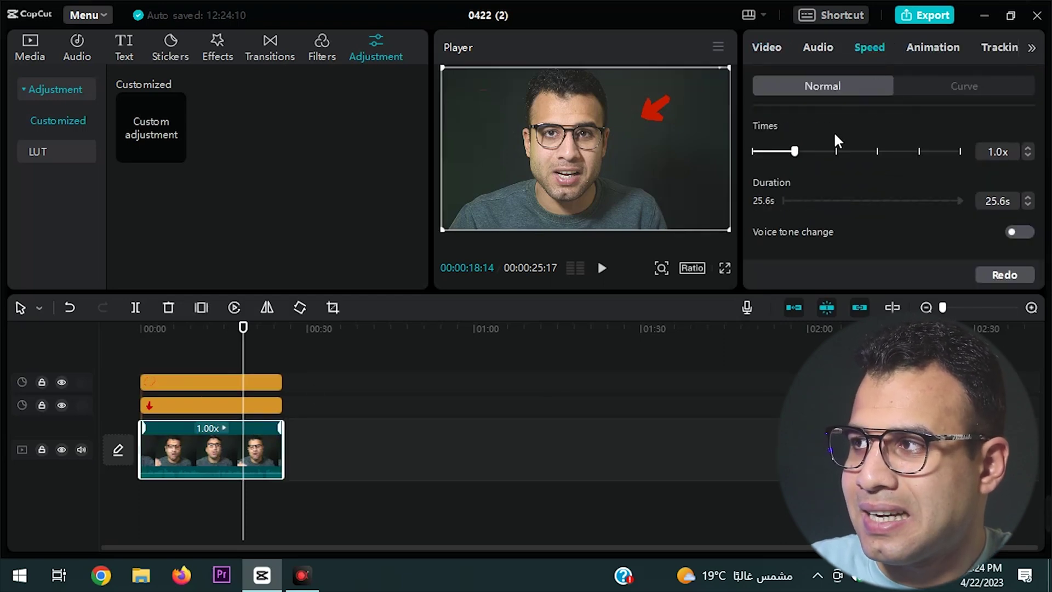
left_click_drag(795, 153, 902, 151)
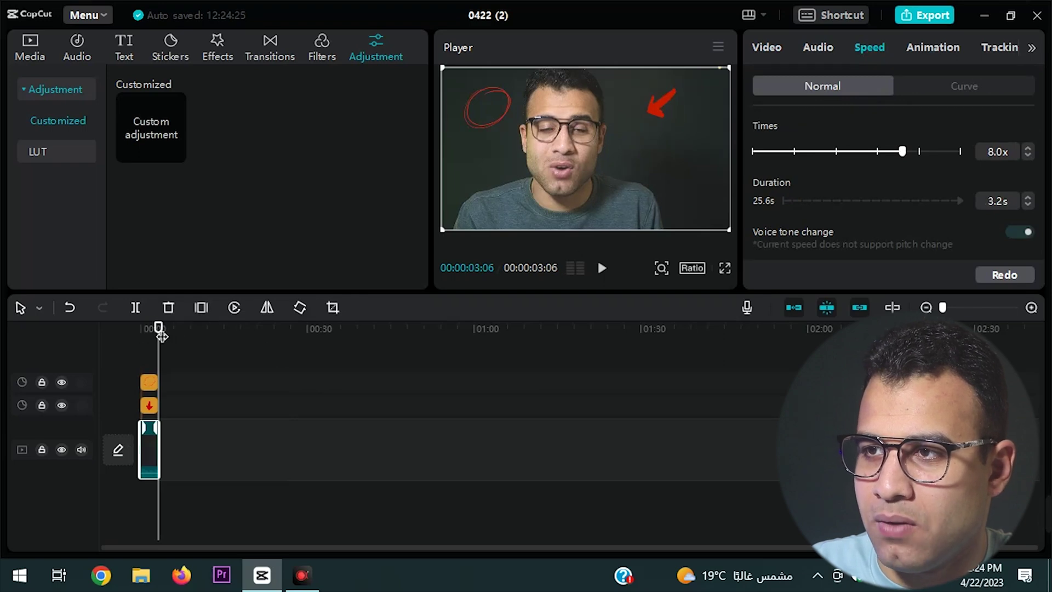
Play back the sped-up clip from the start of the timeline to preview it
left_click(135, 329)
left_click(602, 269)
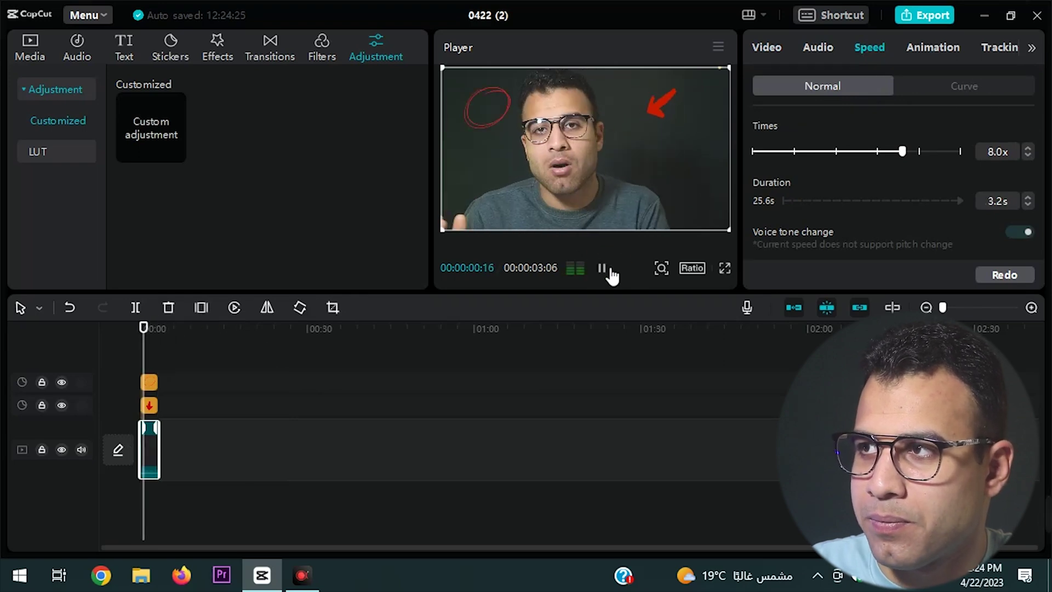
left_click(602, 268)
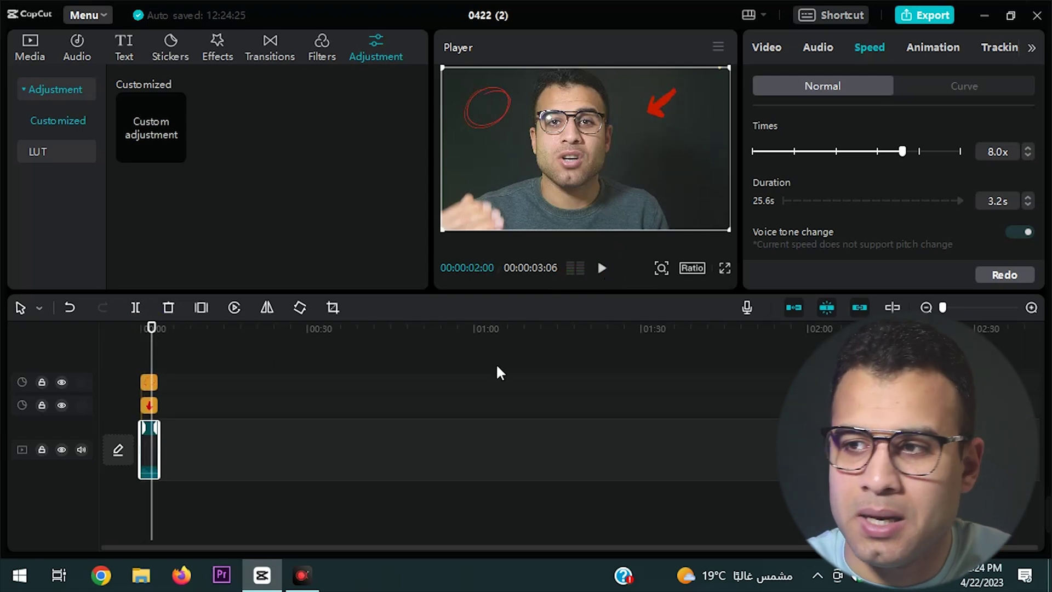
Delete the video clip and both stickers from the timeline, and undo the deletion
key("ctrl+a")
key("Delete")
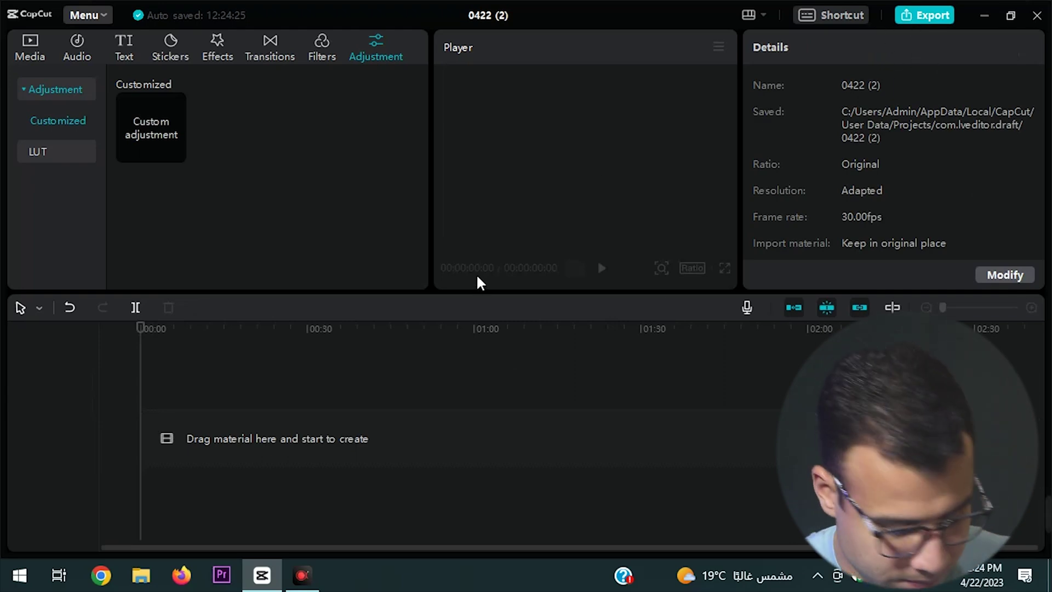
key("ctrl+z")
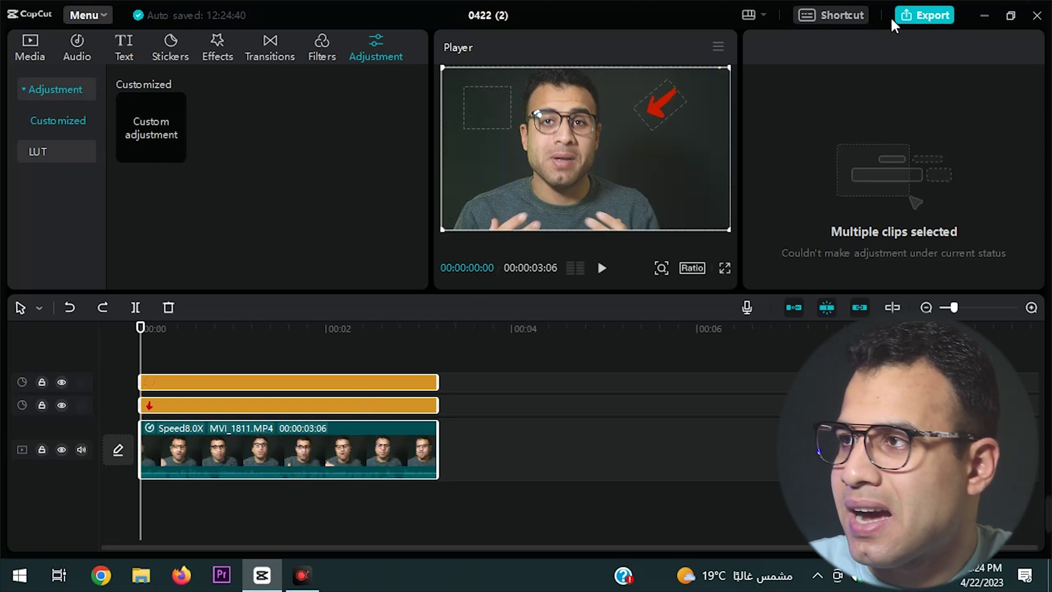
Open the project's export settings, try 4K and 1080P as the resolution, and set it to 4K
left_click(920, 16)
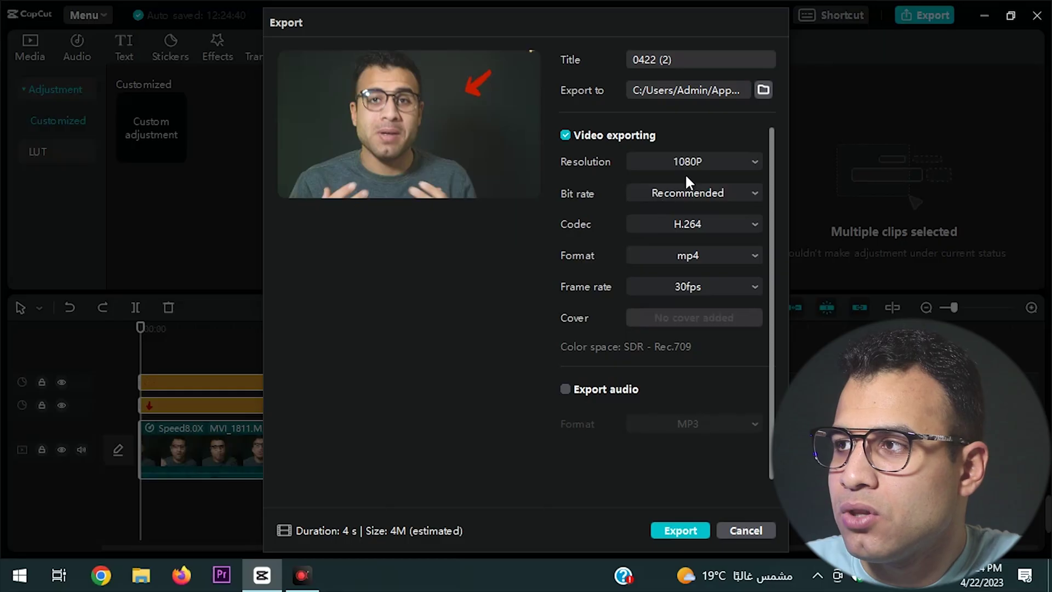
left_click(705, 163)
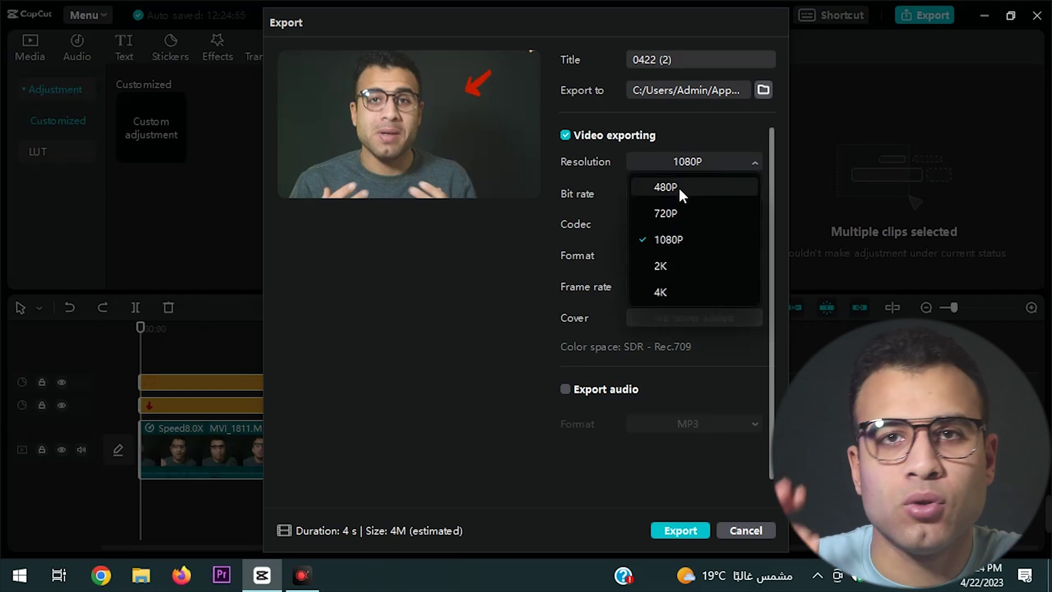
left_click(660, 292)
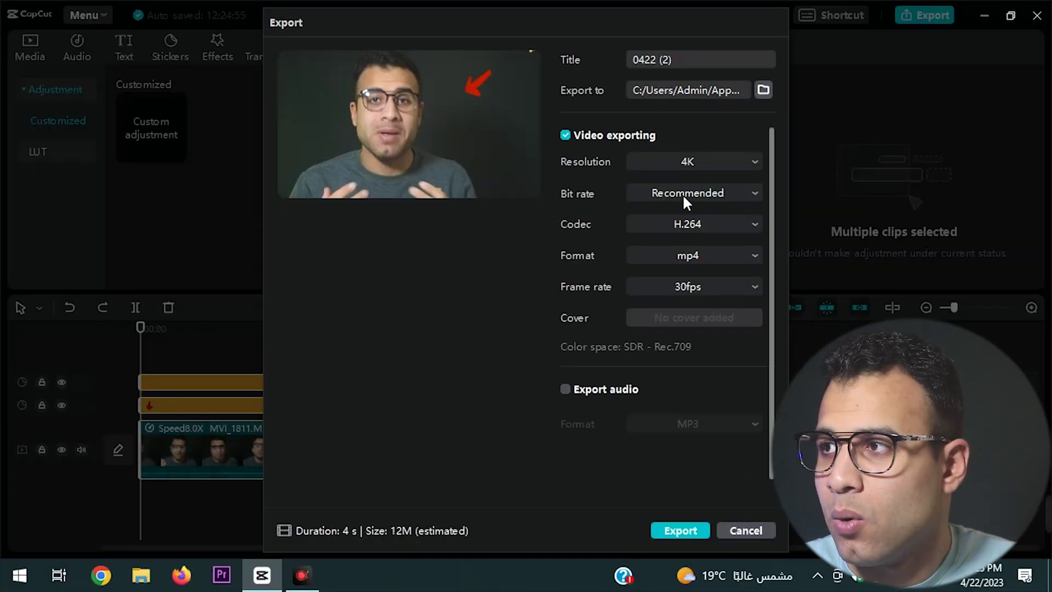
left_click(688, 161)
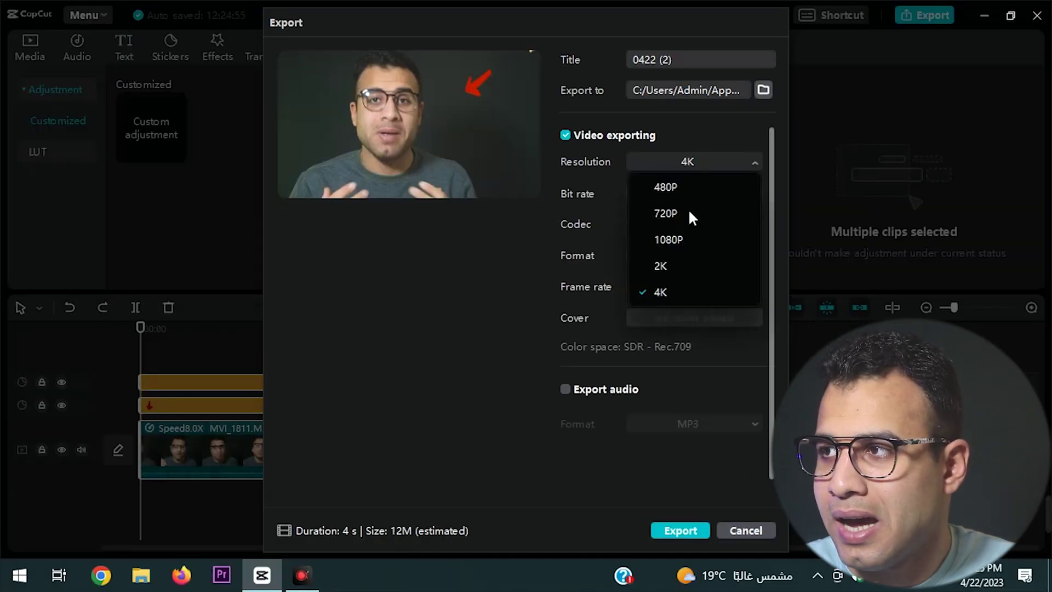
left_click(679, 241)
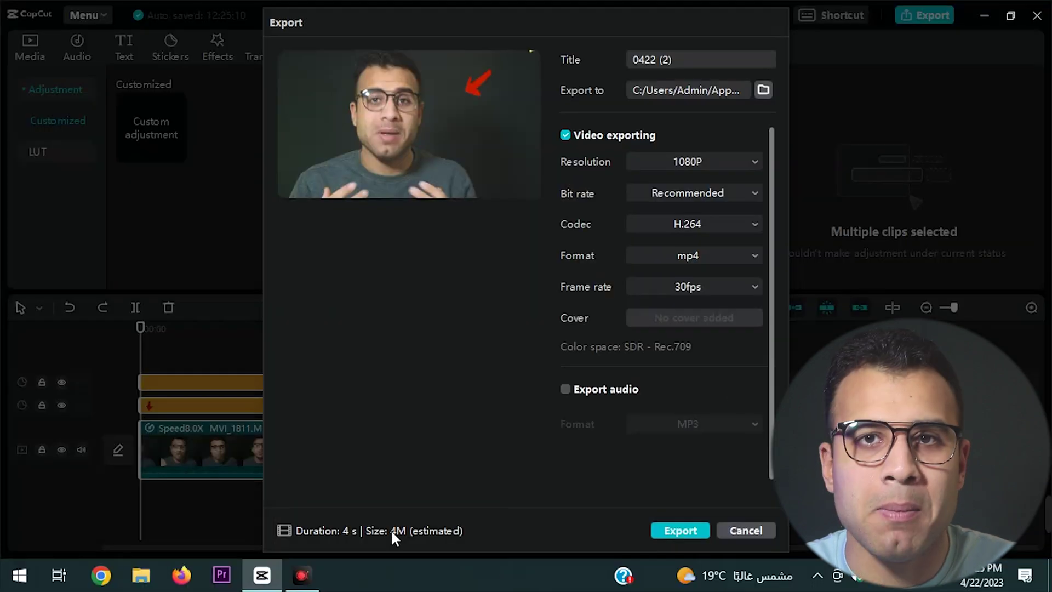
left_click(693, 163)
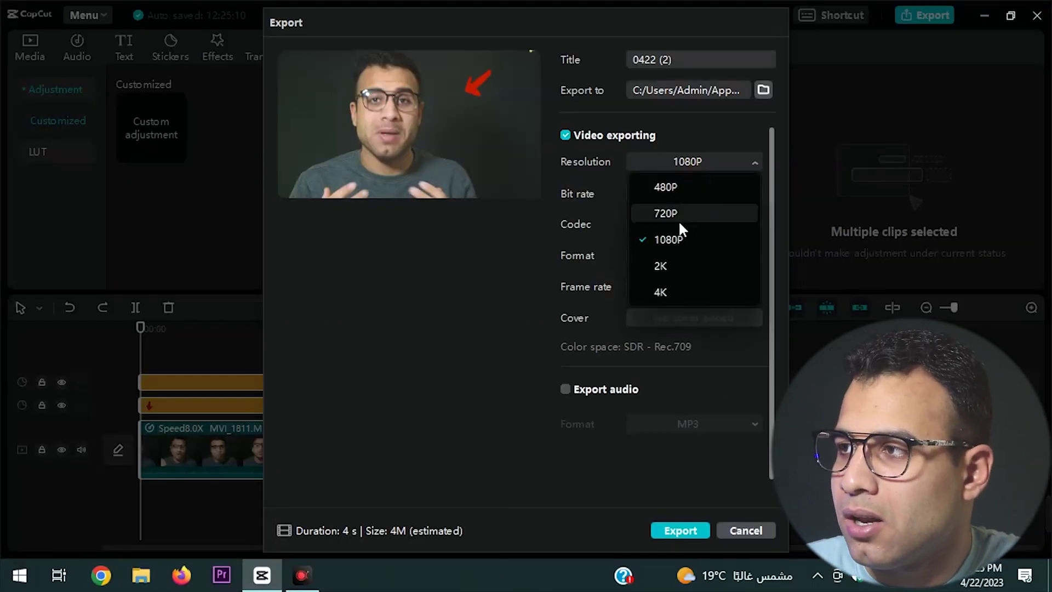
left_click(661, 287)
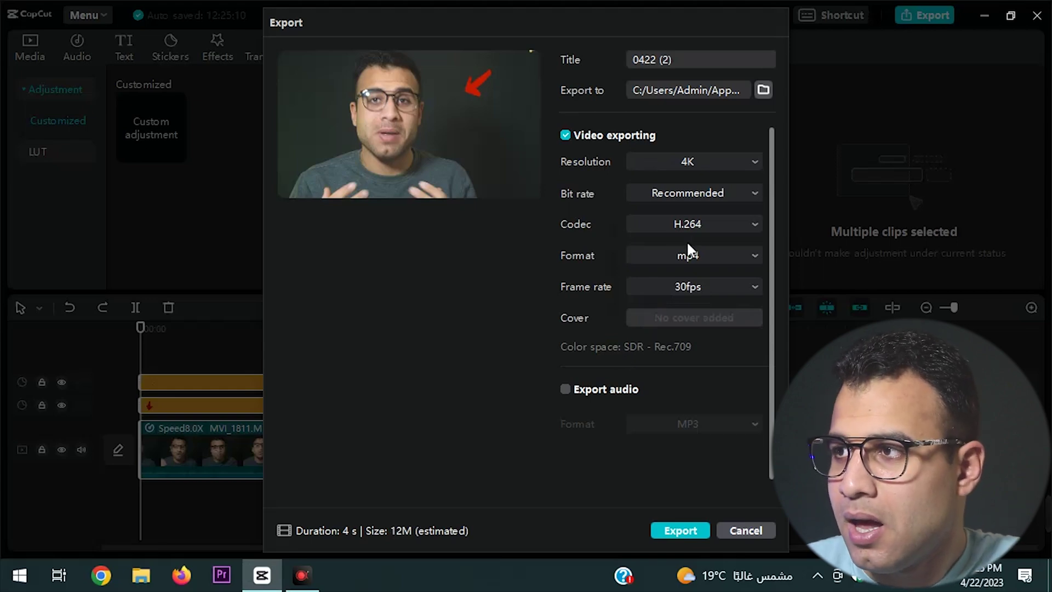
Export the video with the H.264 codec and open the folder containing the exported file
left_click(680, 225)
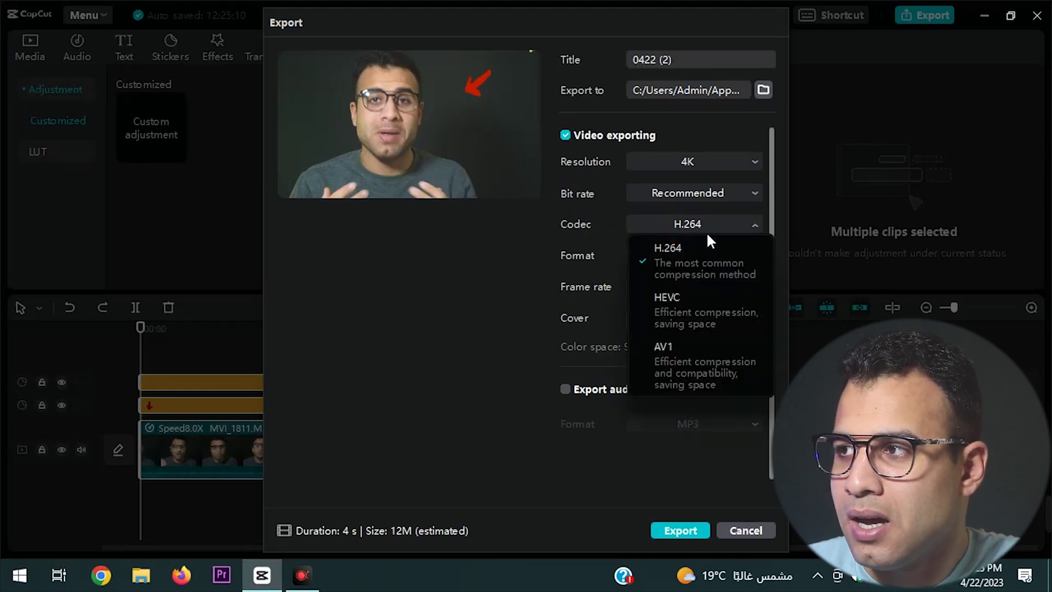
left_click(675, 261)
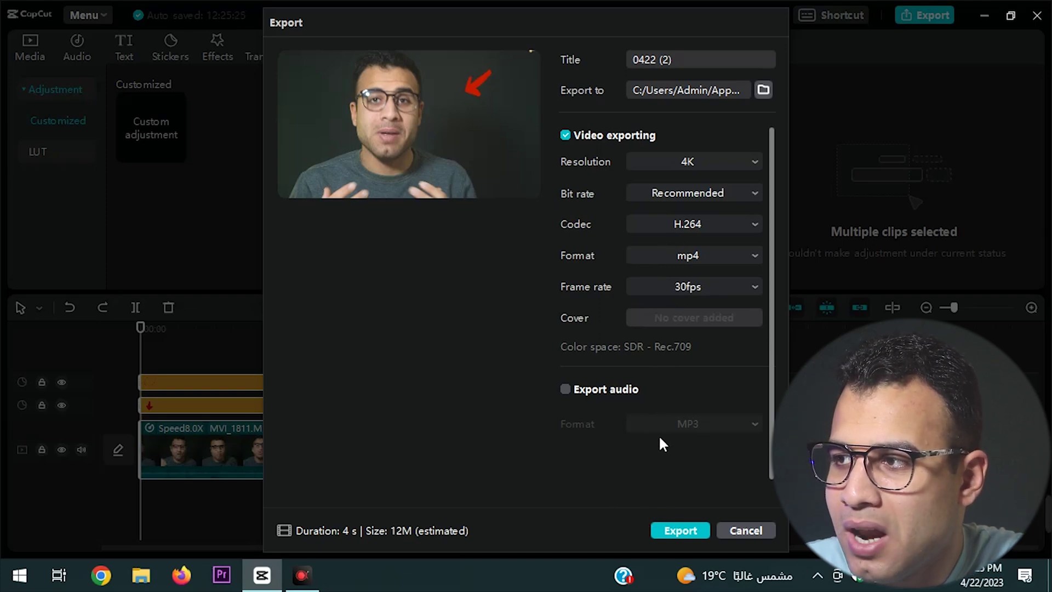
left_click(677, 533)
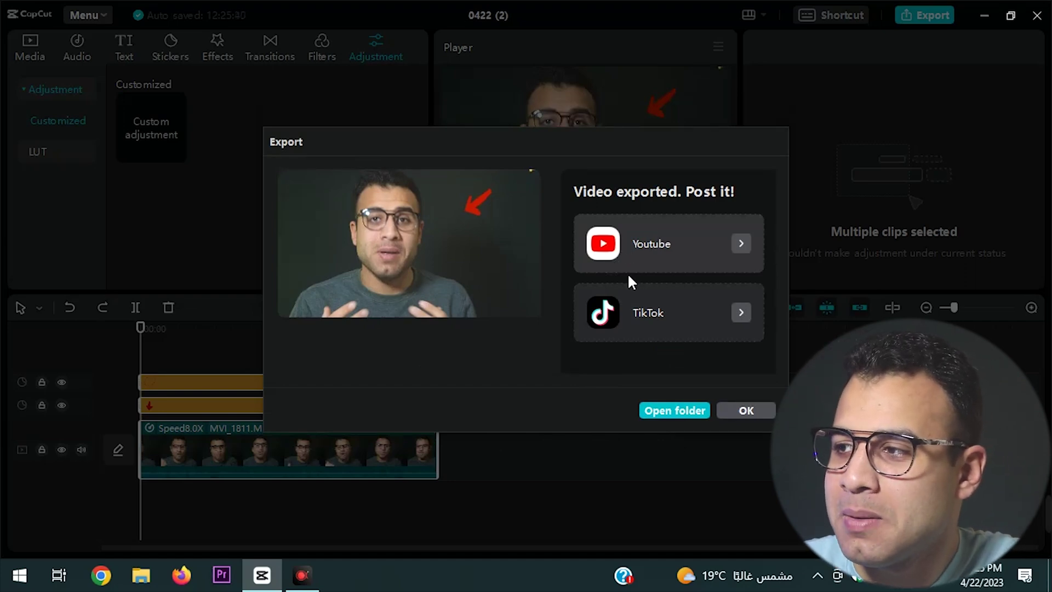
left_click(670, 410)
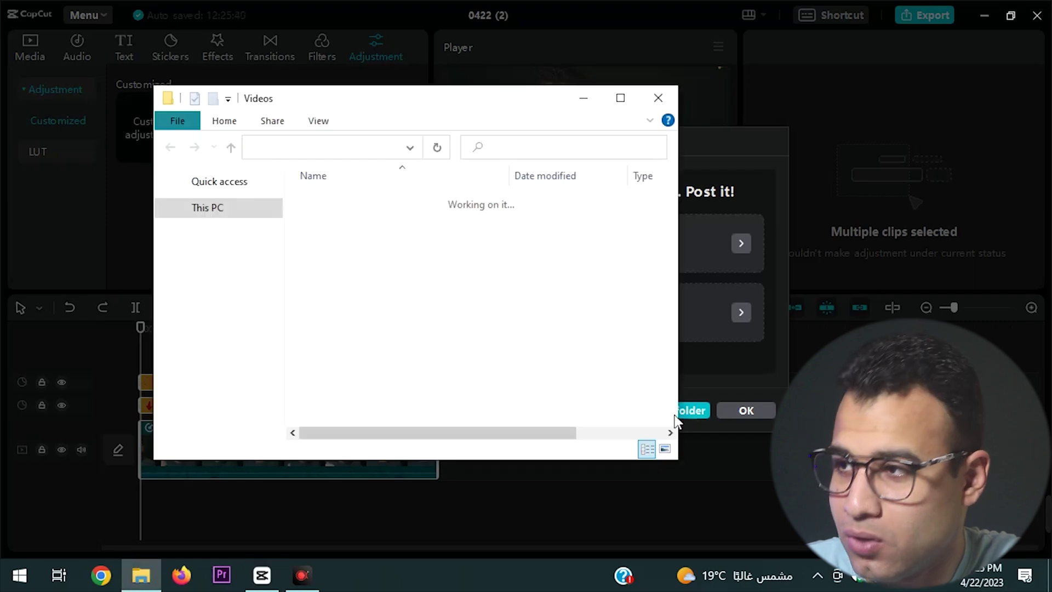